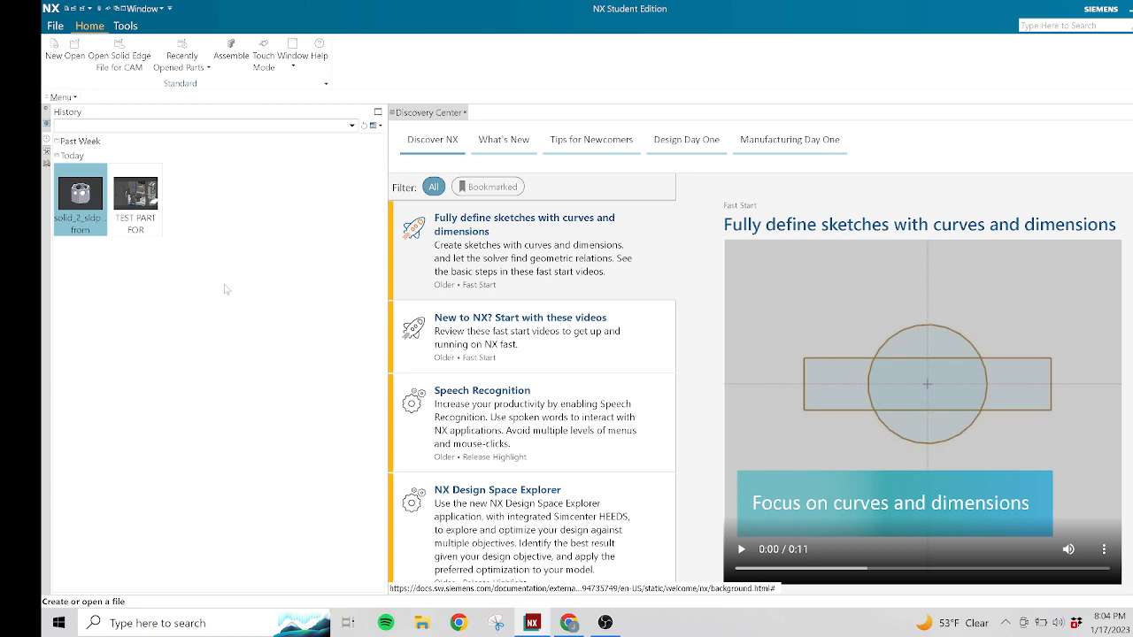
Open the SolidWorks assembly TEST PART FOR UNDERCUT CHAMFER MFG.SLDASM from the JESS folder.
click(225, 285)
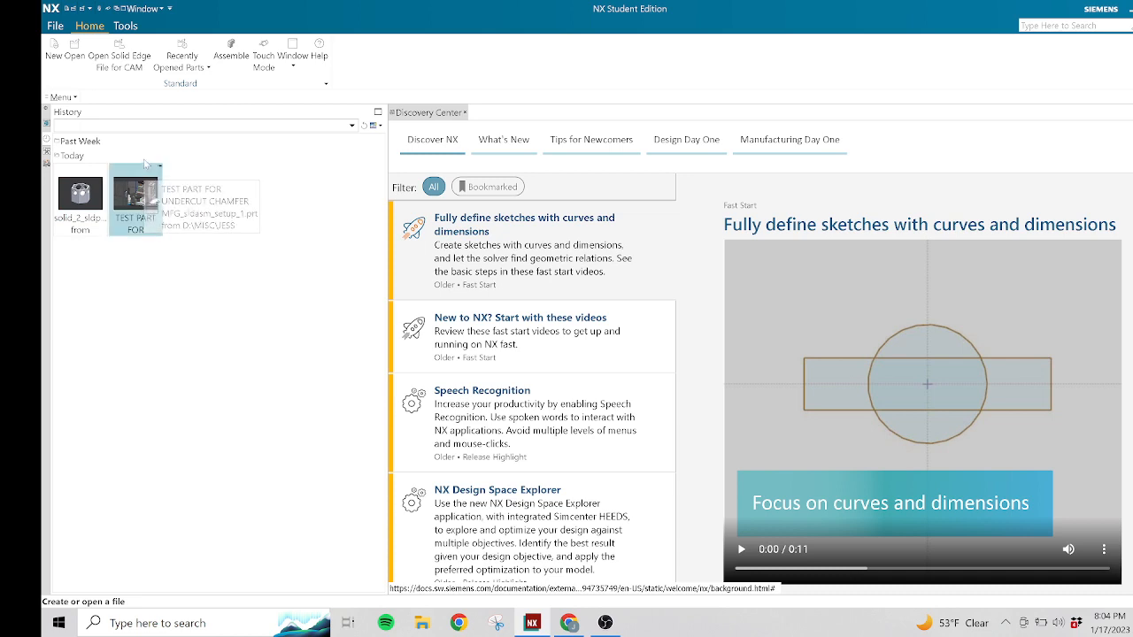
click(74, 50)
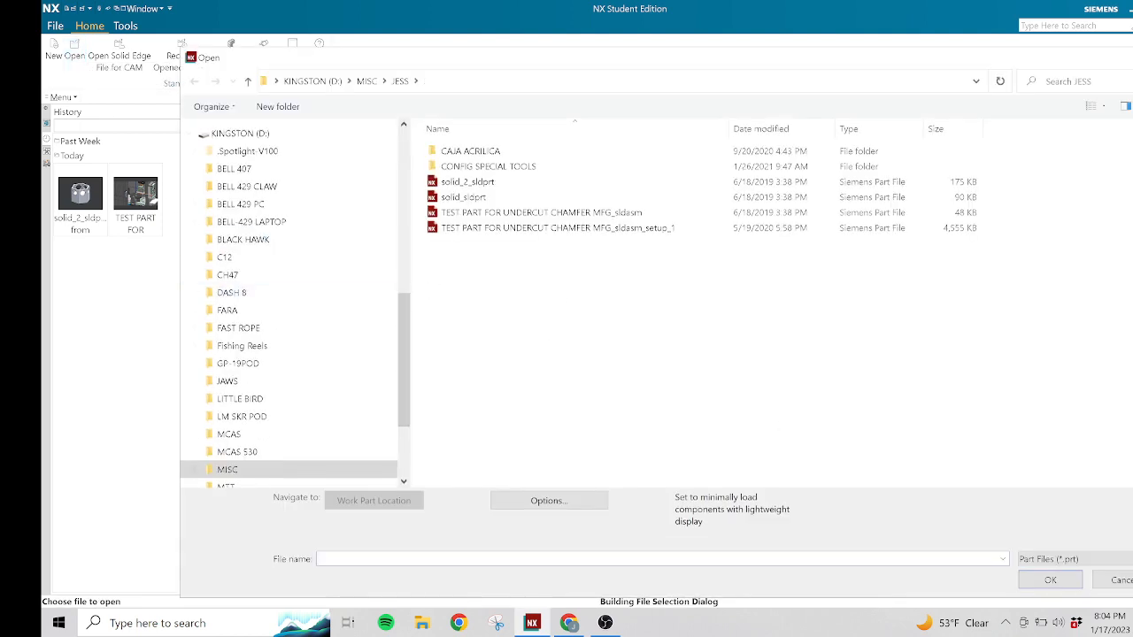
click(1074, 558)
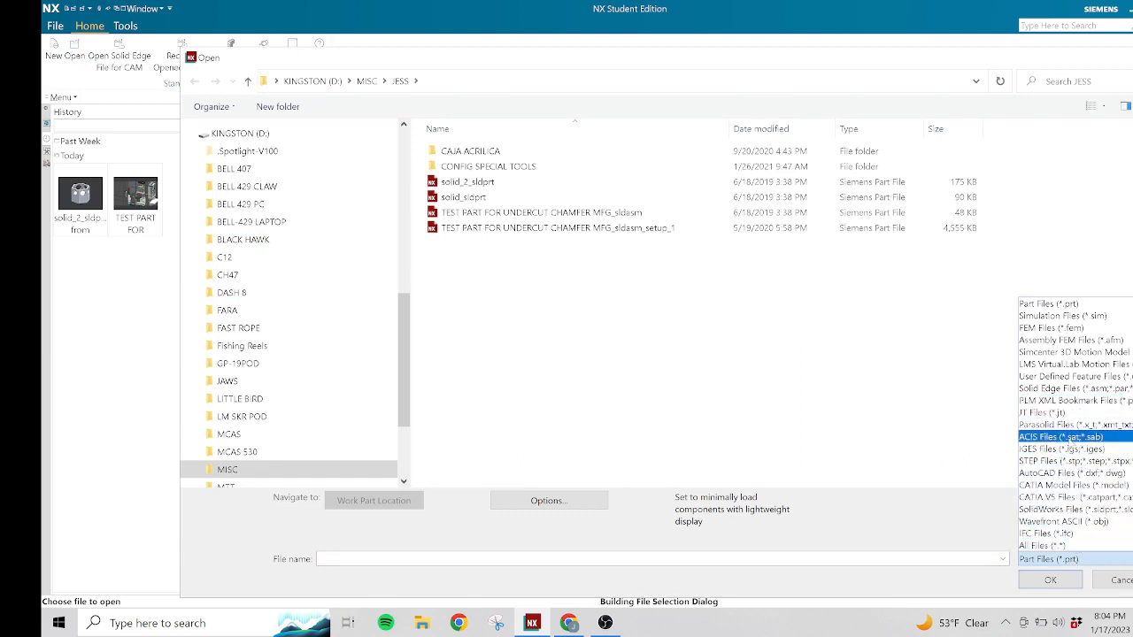
click(1073, 510)
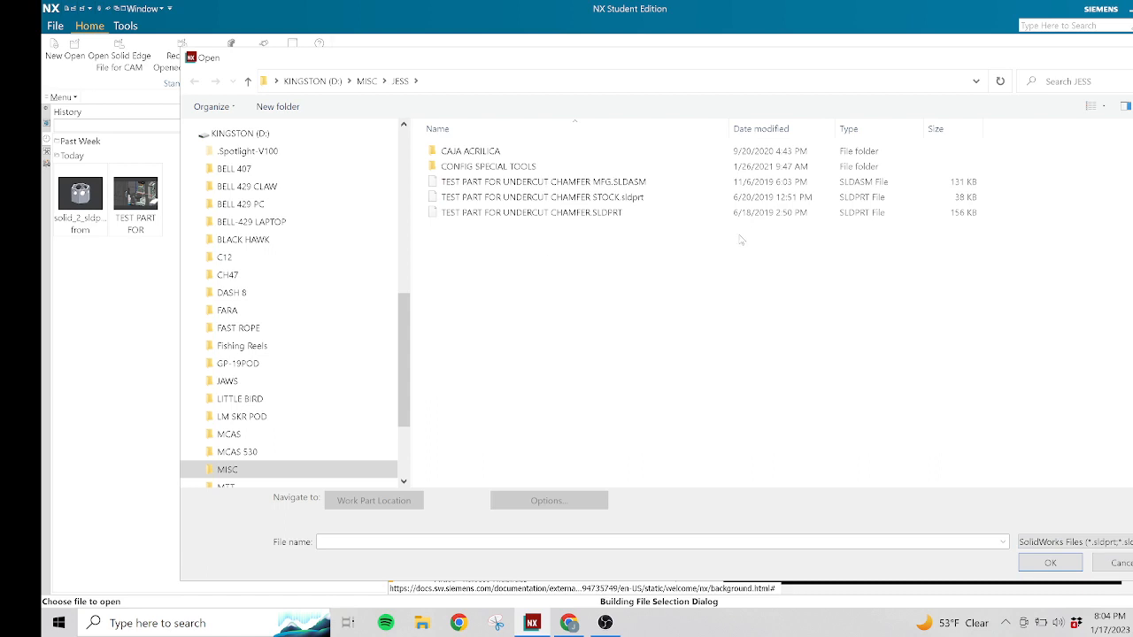
click(623, 184)
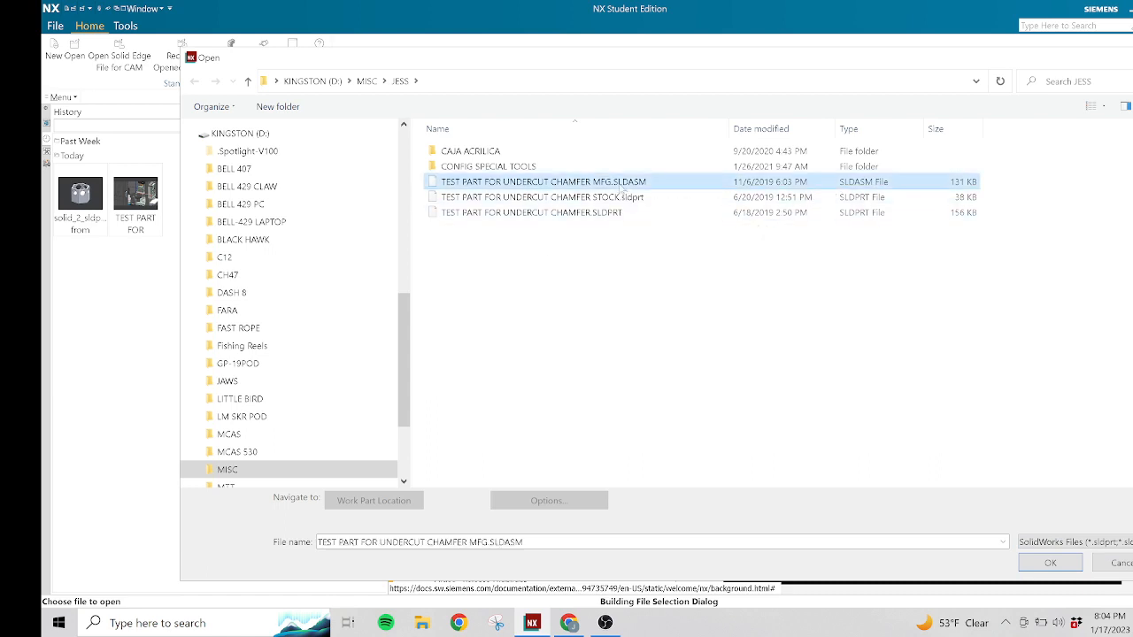
click(1048, 566)
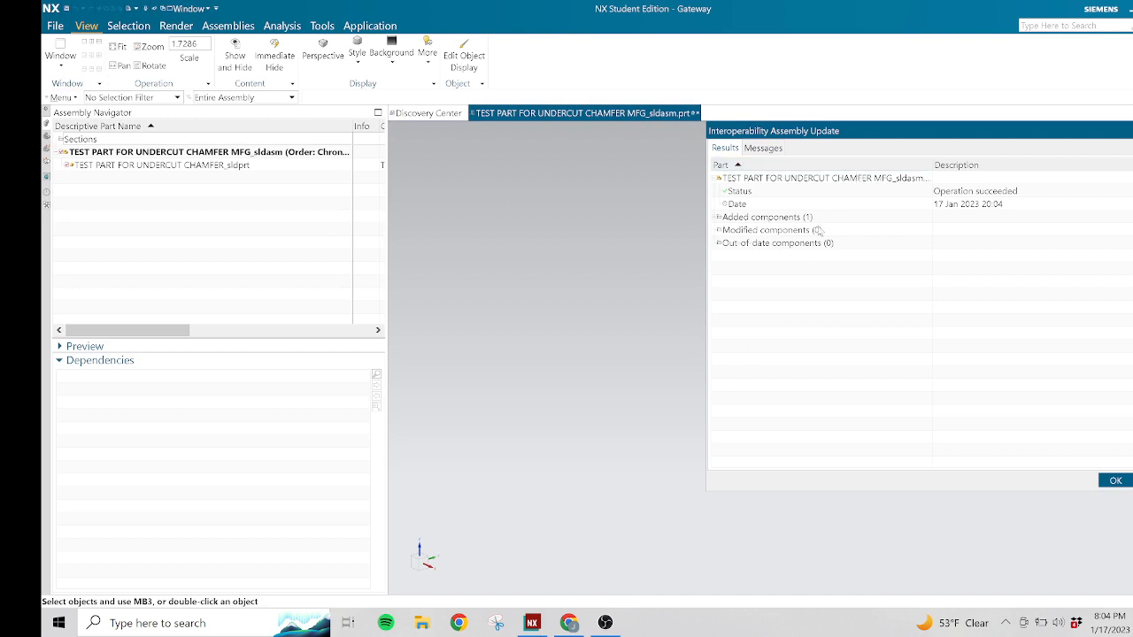
Review the added components in the Interoperability Assembly Update report and accept it.
drag(925, 134, 746, 124)
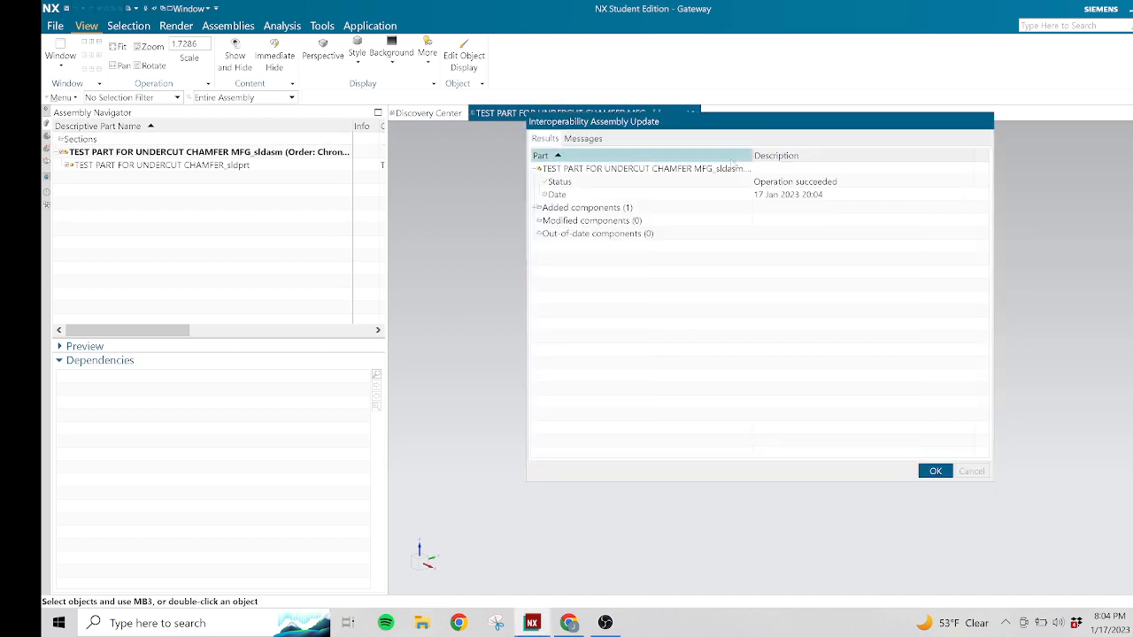
click(538, 208)
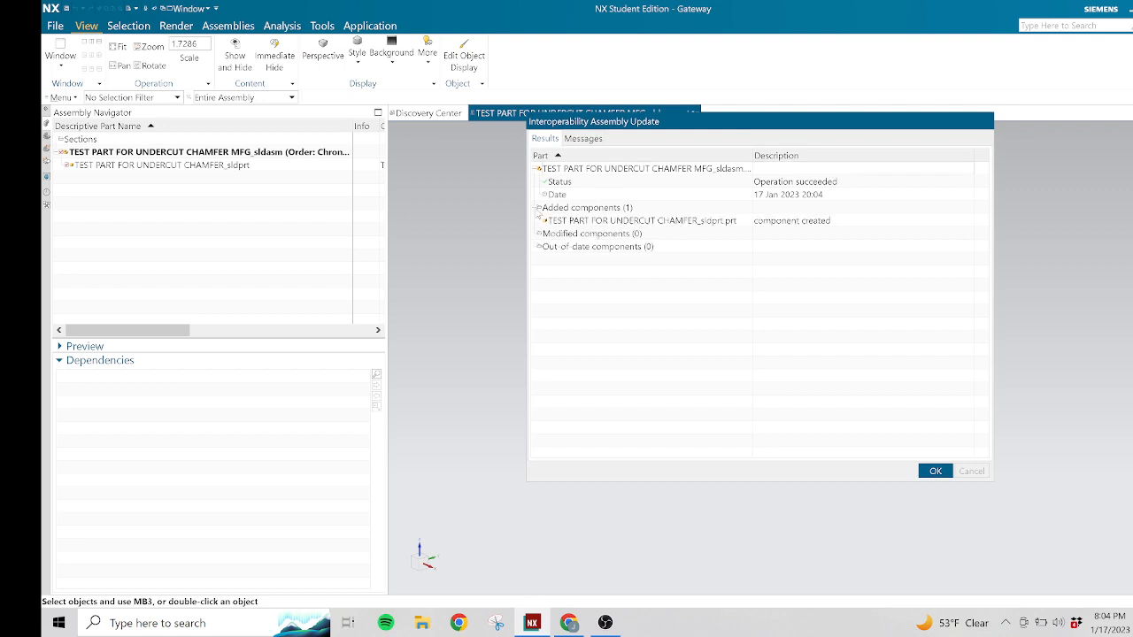
click(928, 470)
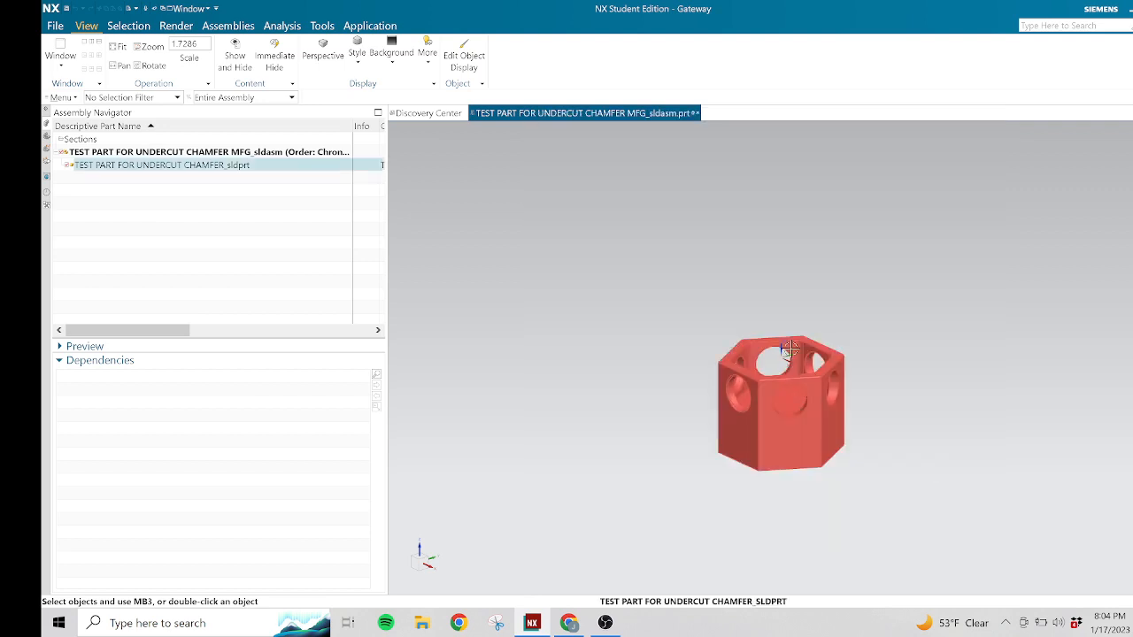
Create a manufacturing setup for the assembly from the General Setup template in Inches, declining to change the new part's units.
scroll(806, 381, up, 1)
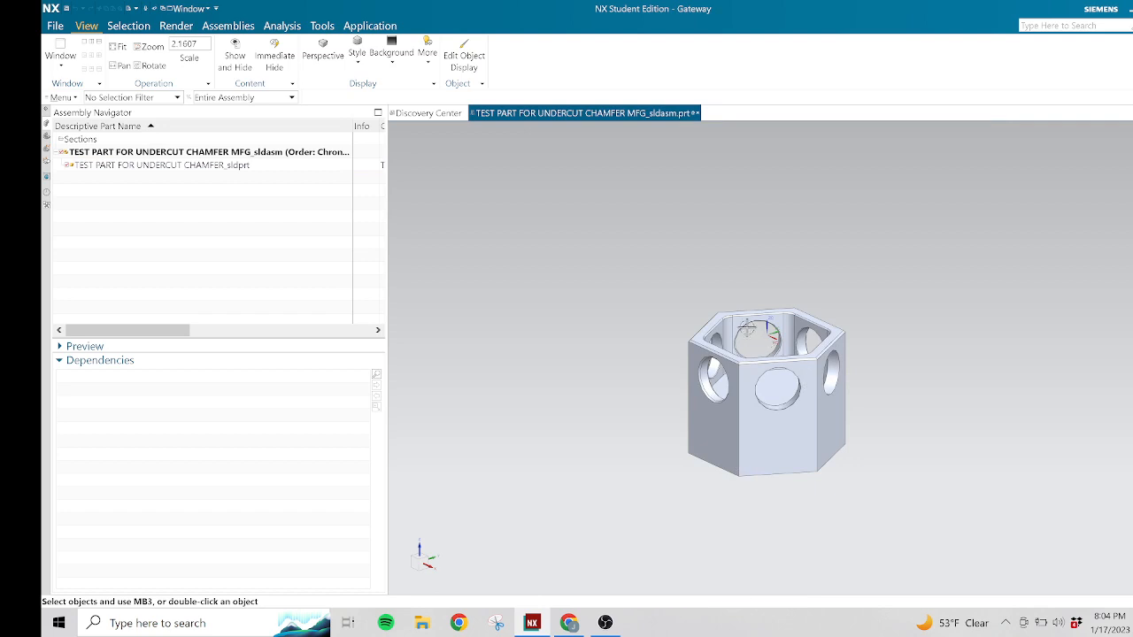
scroll(807, 381, up, 1)
scroll(797, 375, up, 1)
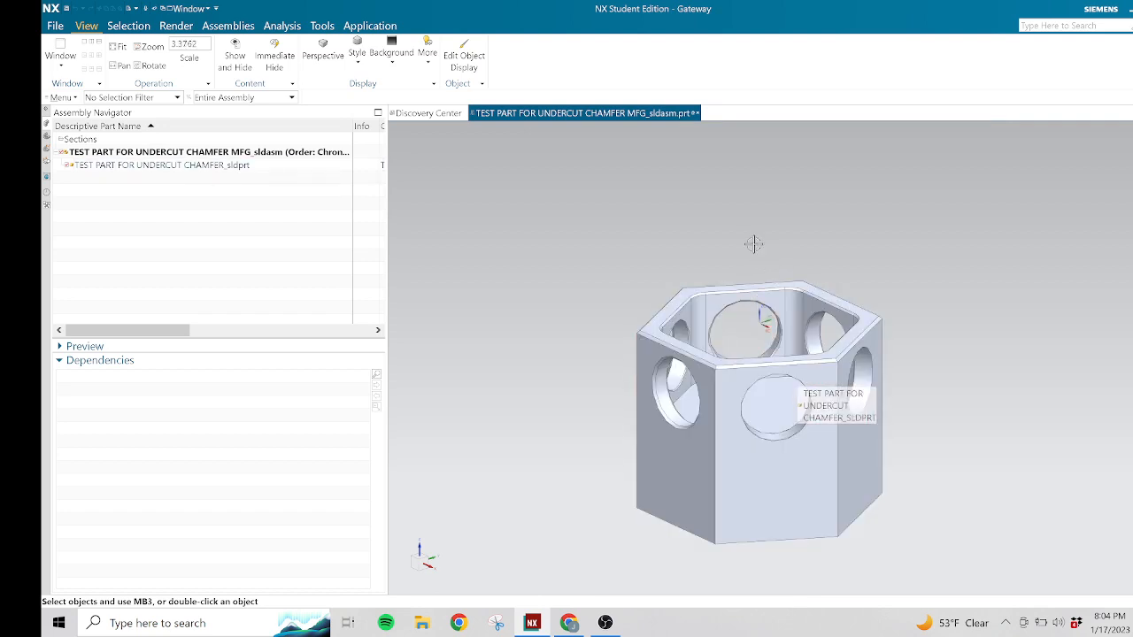
mouse_move(751, 242)
middle_down()
mouse_move(767, 182)
mouse_move(763, 280)
mouse_move(750, 252)
mouse_move(791, 253)
mouse_move(747, 259)
mouse_move(767, 253)
middle_up()
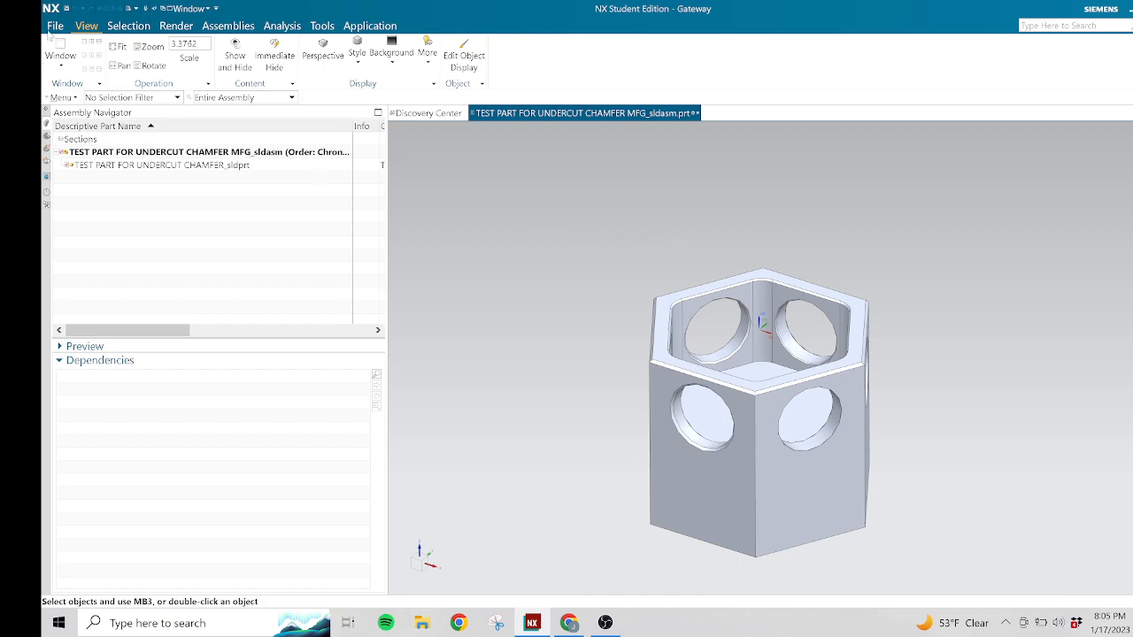
click(54, 27)
click(60, 41)
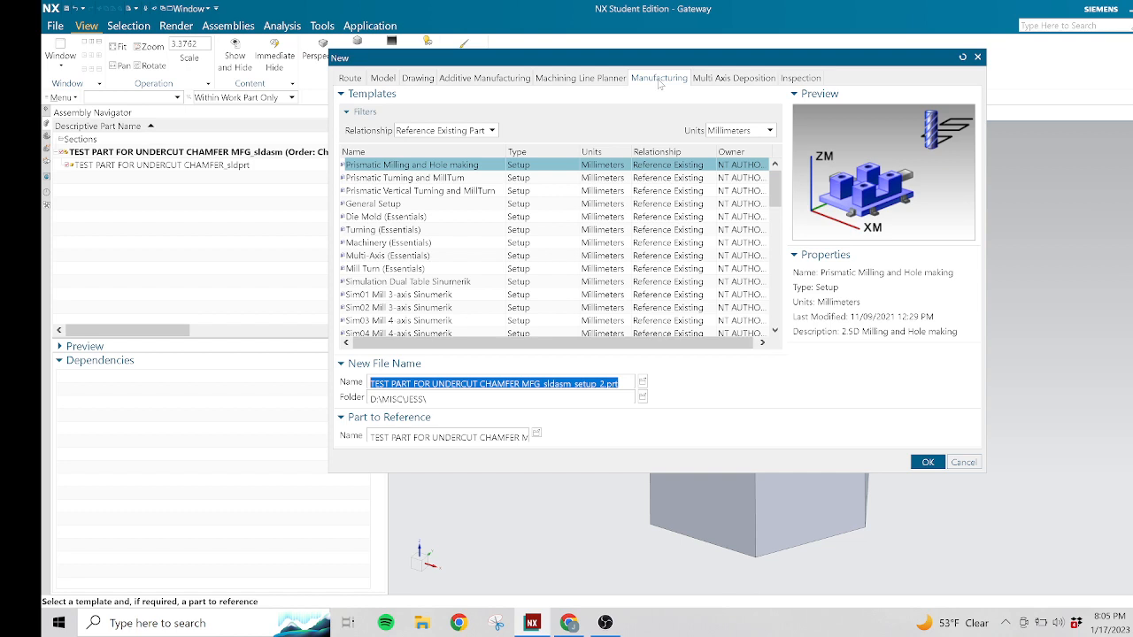
click(754, 131)
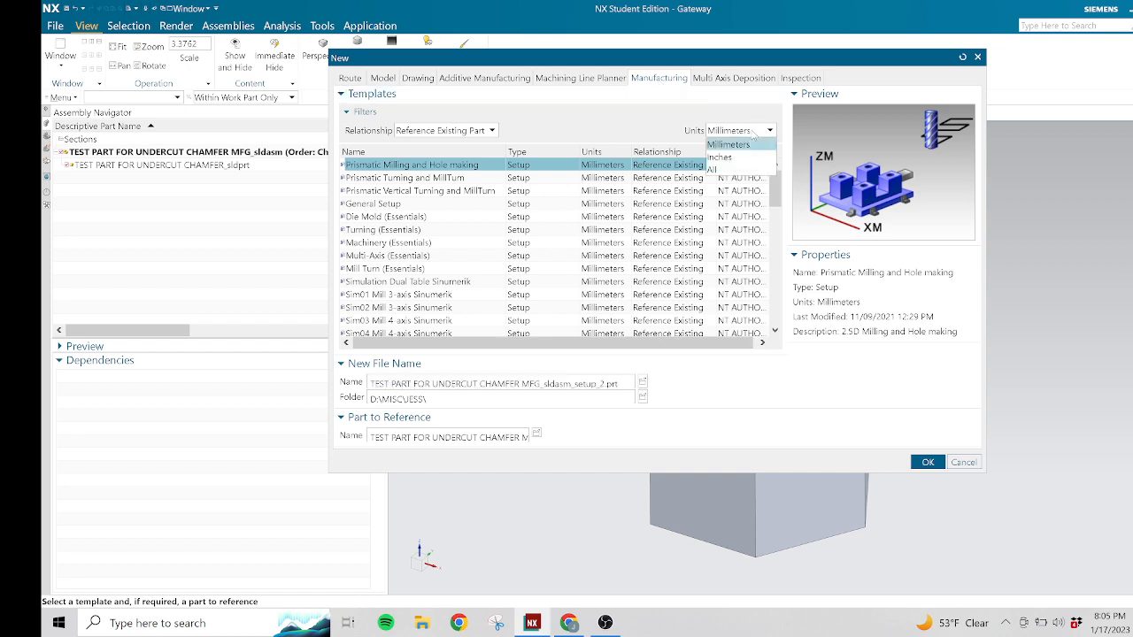
click(742, 157)
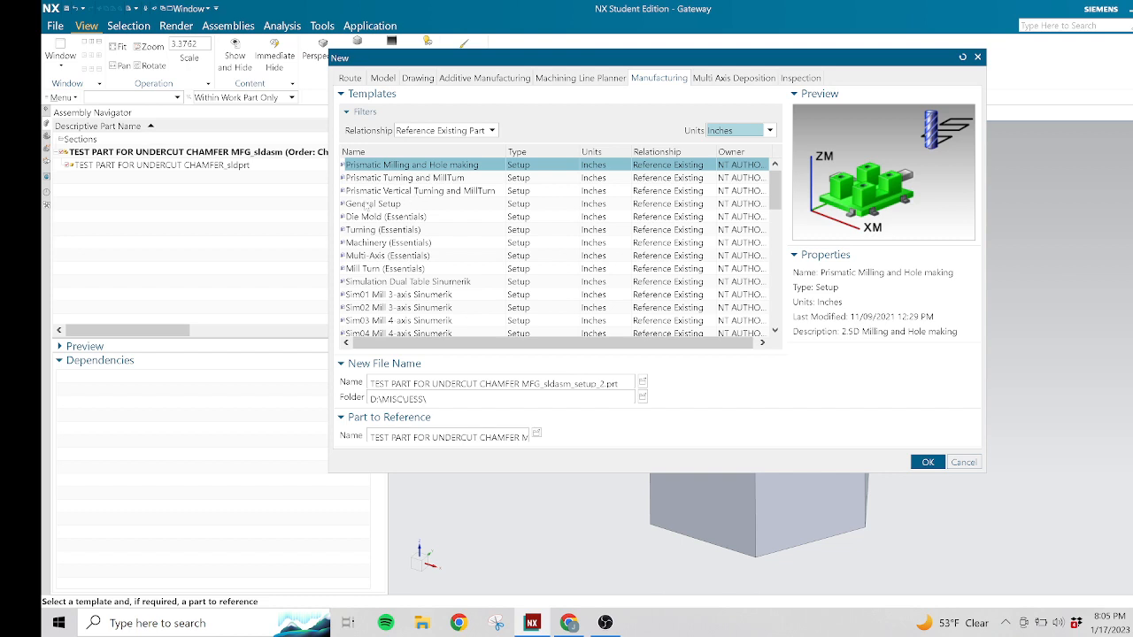
click(387, 204)
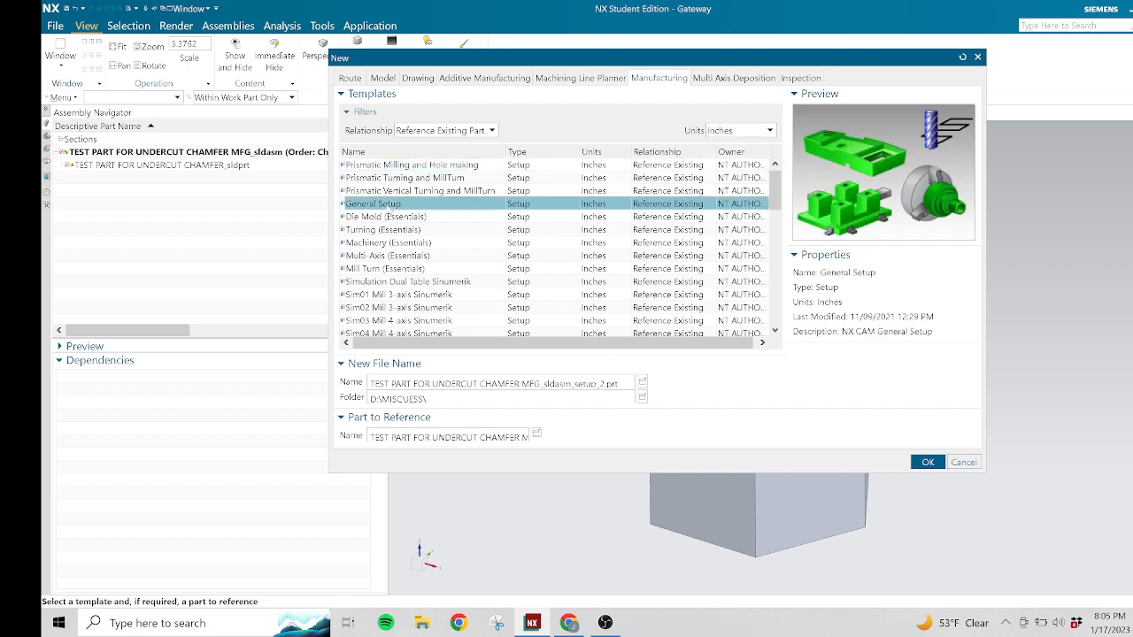
click(926, 462)
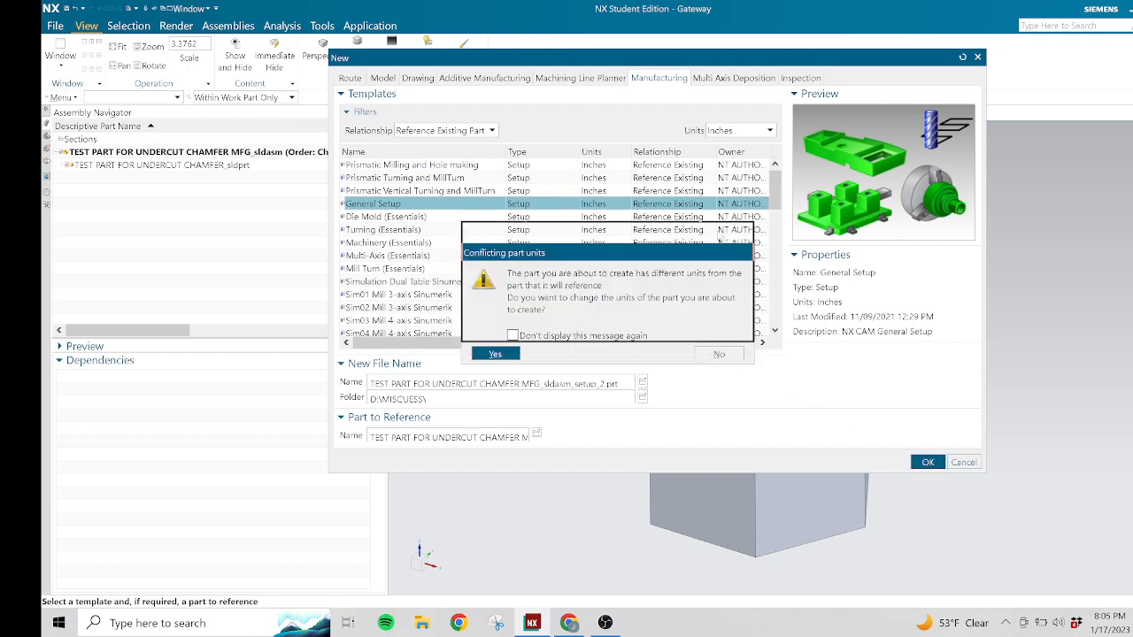
drag(718, 256, 720, 236)
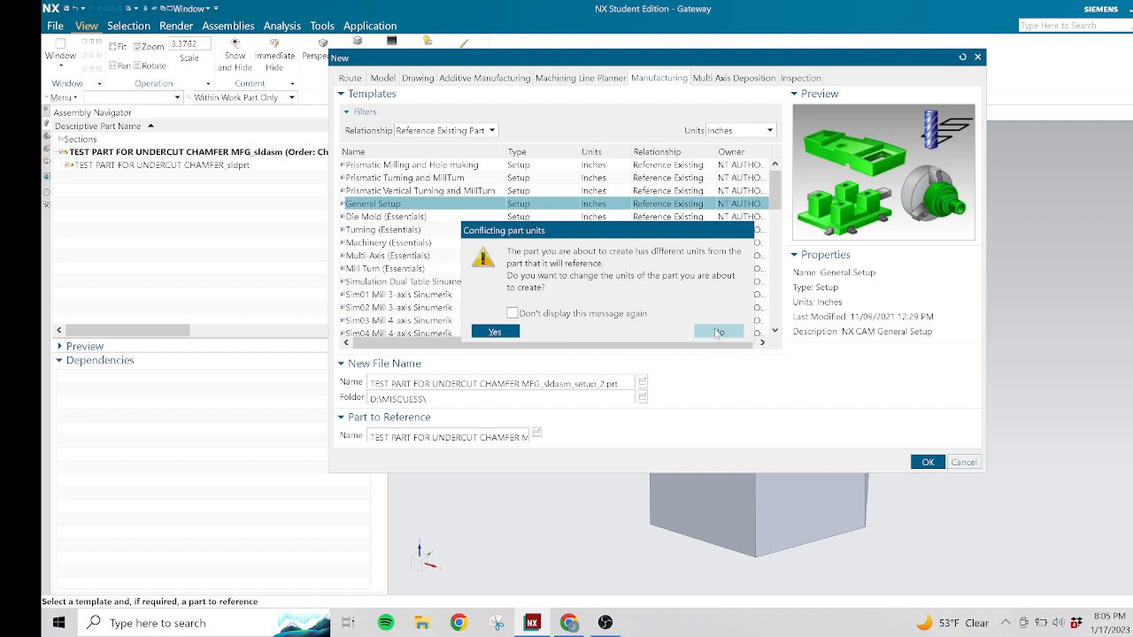
click(717, 332)
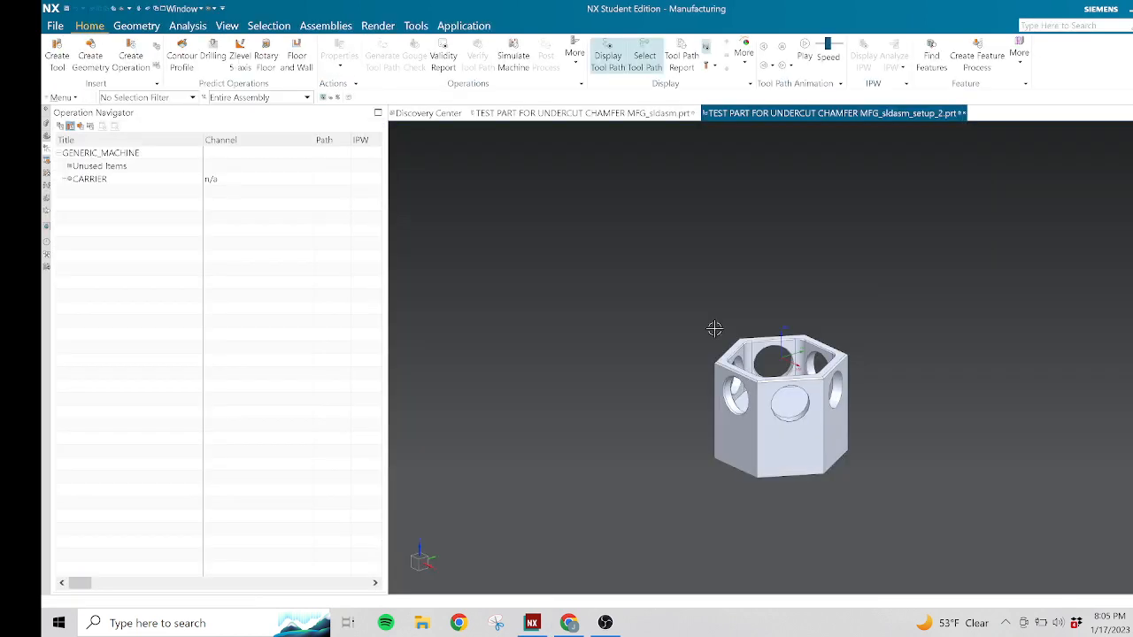
Examine the hexagonal part and the tool pockets under CARRIER in the machine tool view.
scroll(797, 319, up, 3)
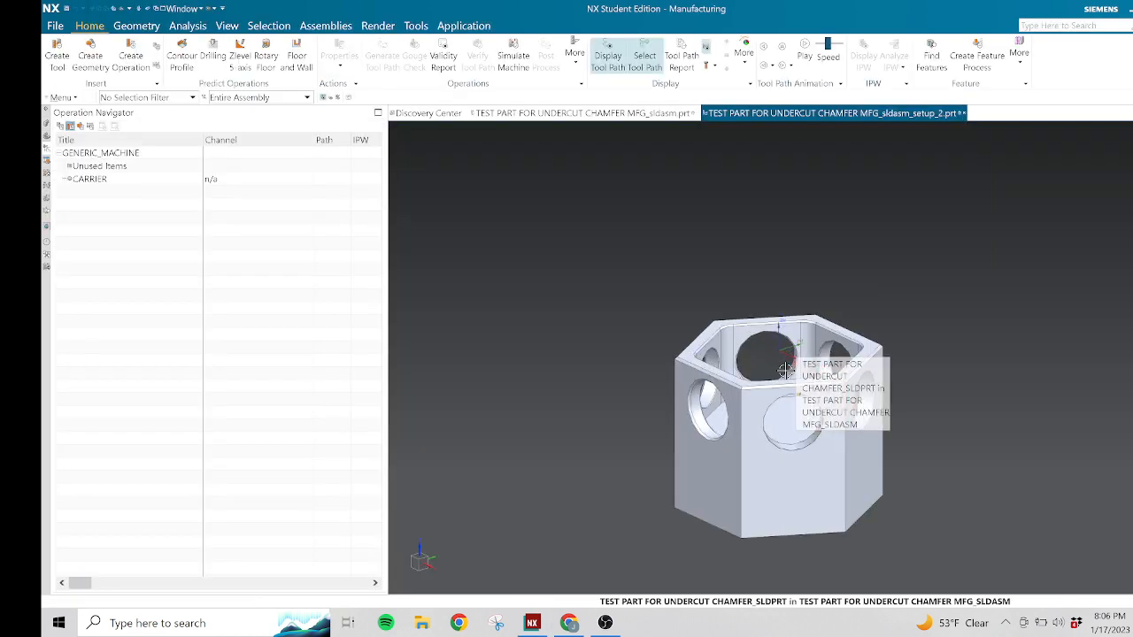
middle_drag(809, 298, 790, 403)
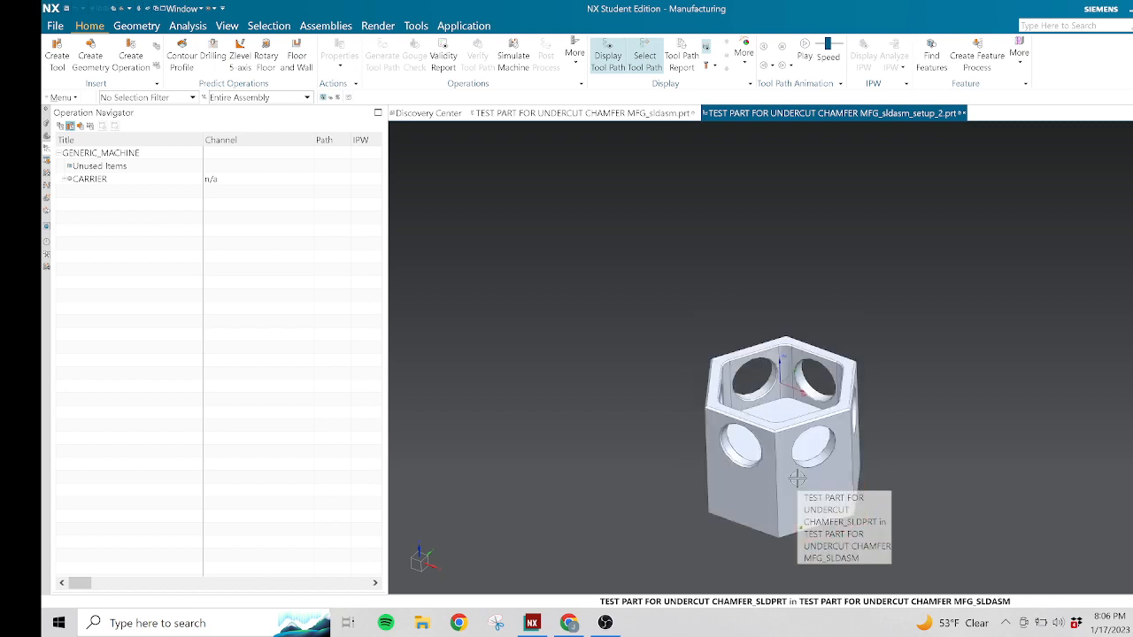
scroll(797, 499, down, 1)
scroll(798, 498, up, 3)
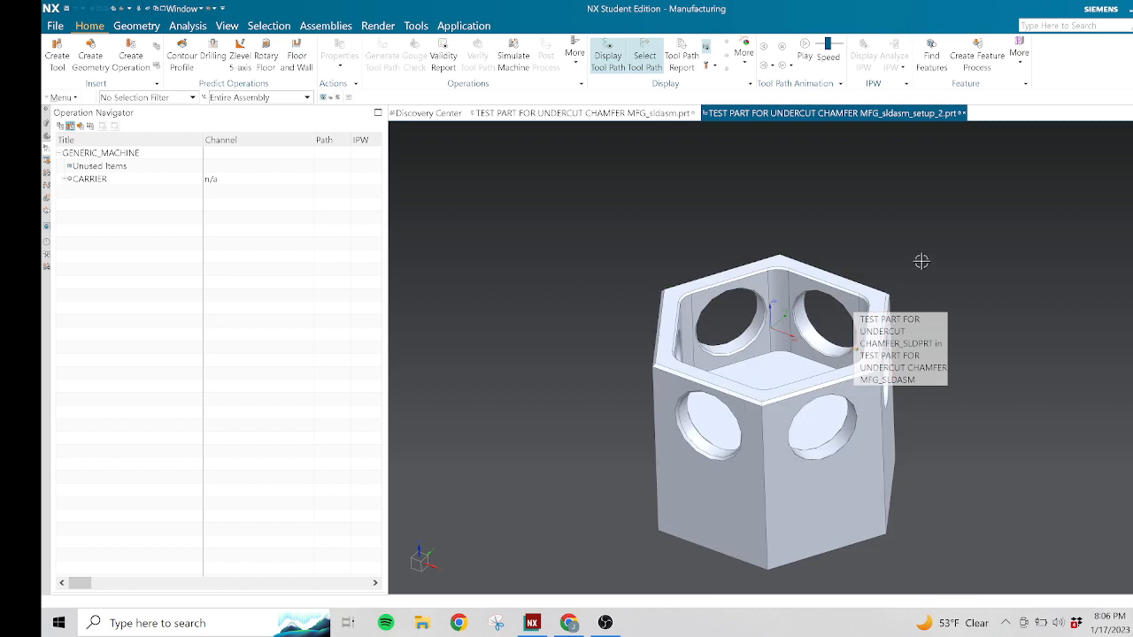
scroll(922, 261, up, 2)
scroll(951, 258, up, 1)
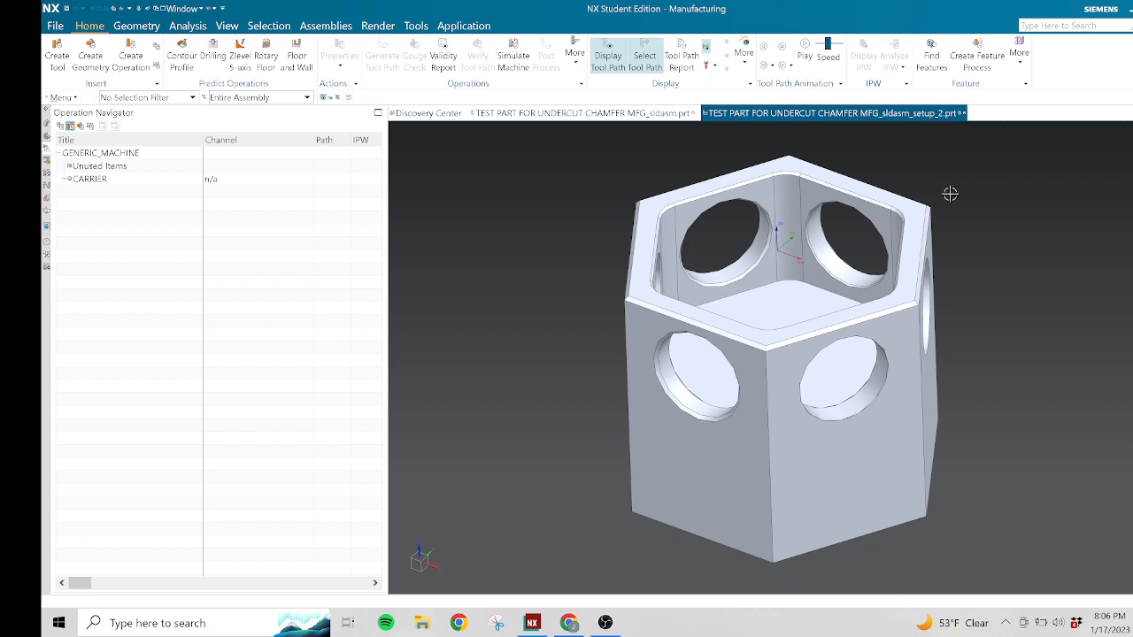
click(70, 129)
click(67, 179)
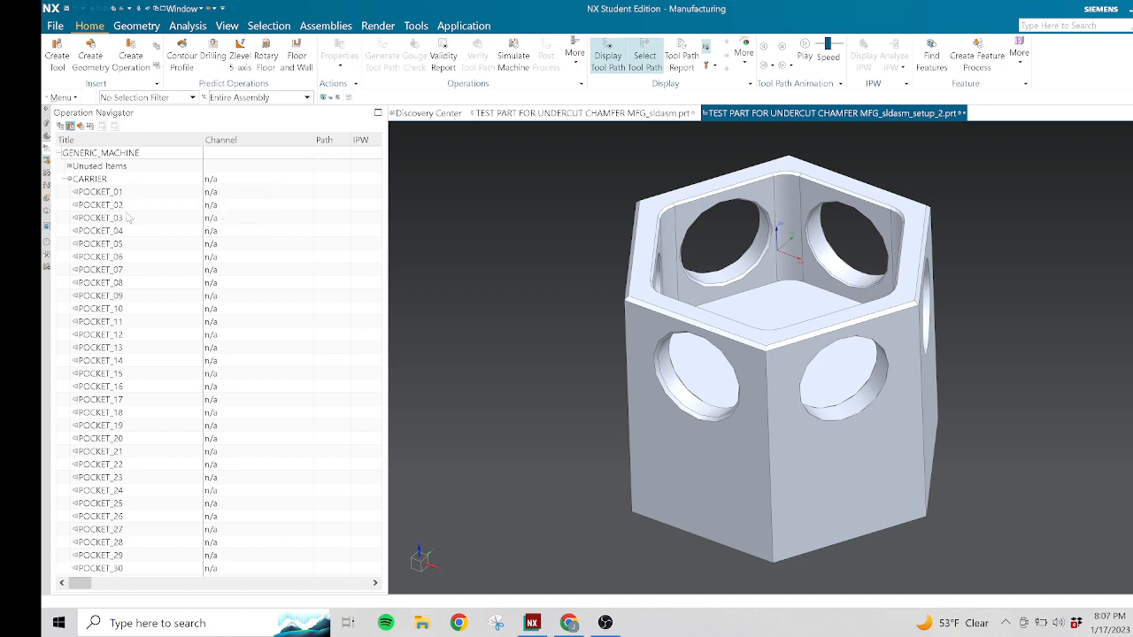
click(67, 180)
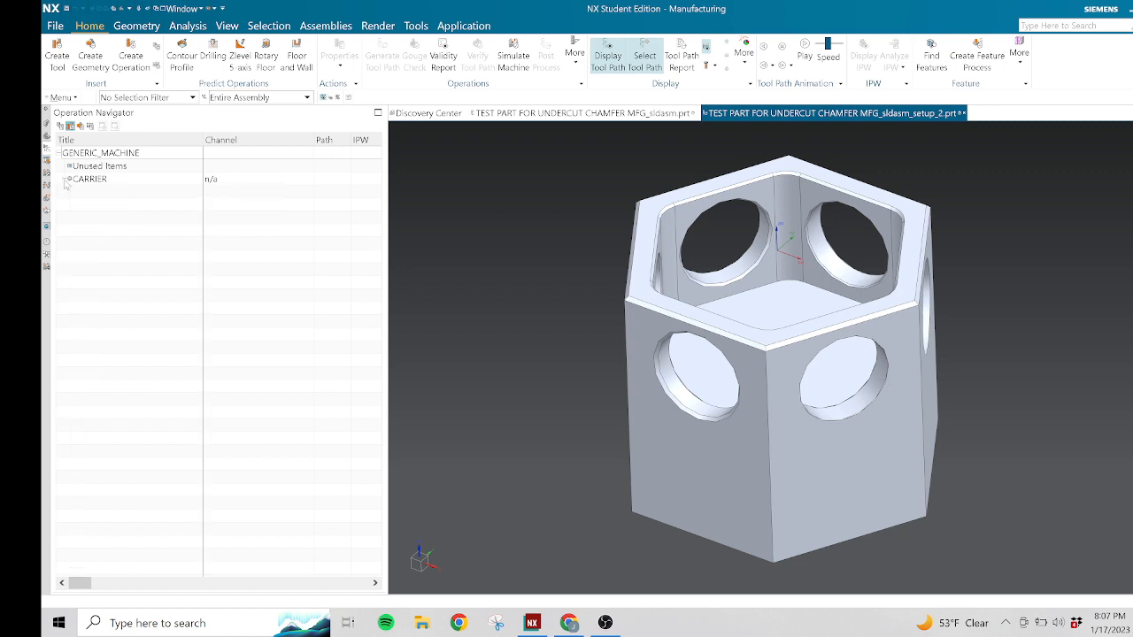
right_click(138, 273)
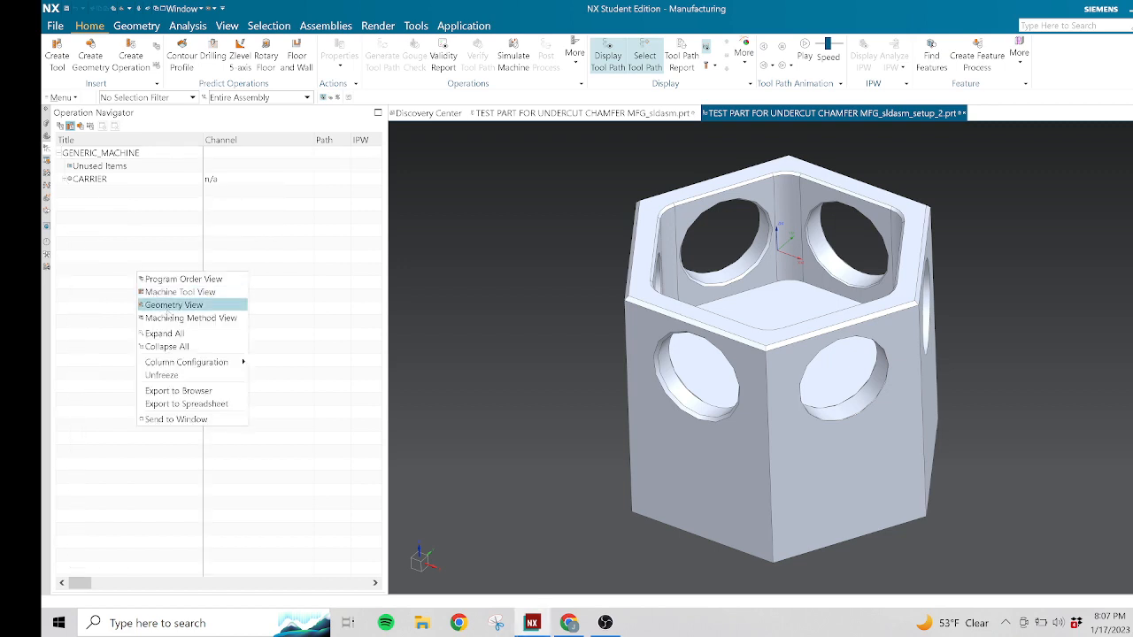
click(176, 333)
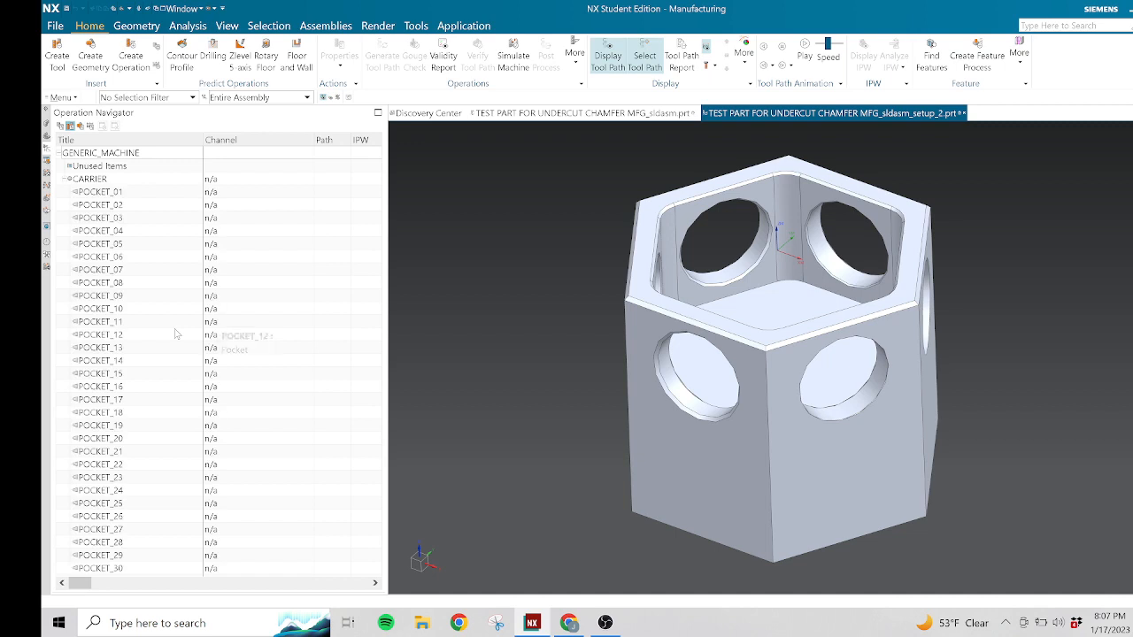
click(66, 180)
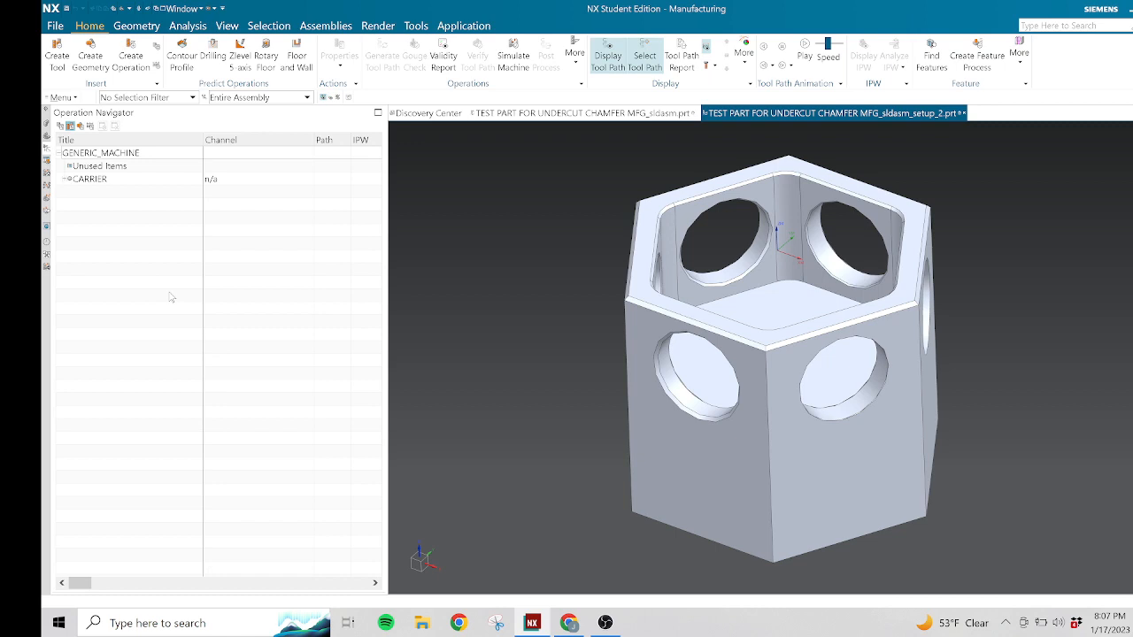
Orient the part to the Front view.
right_click(1027, 249)
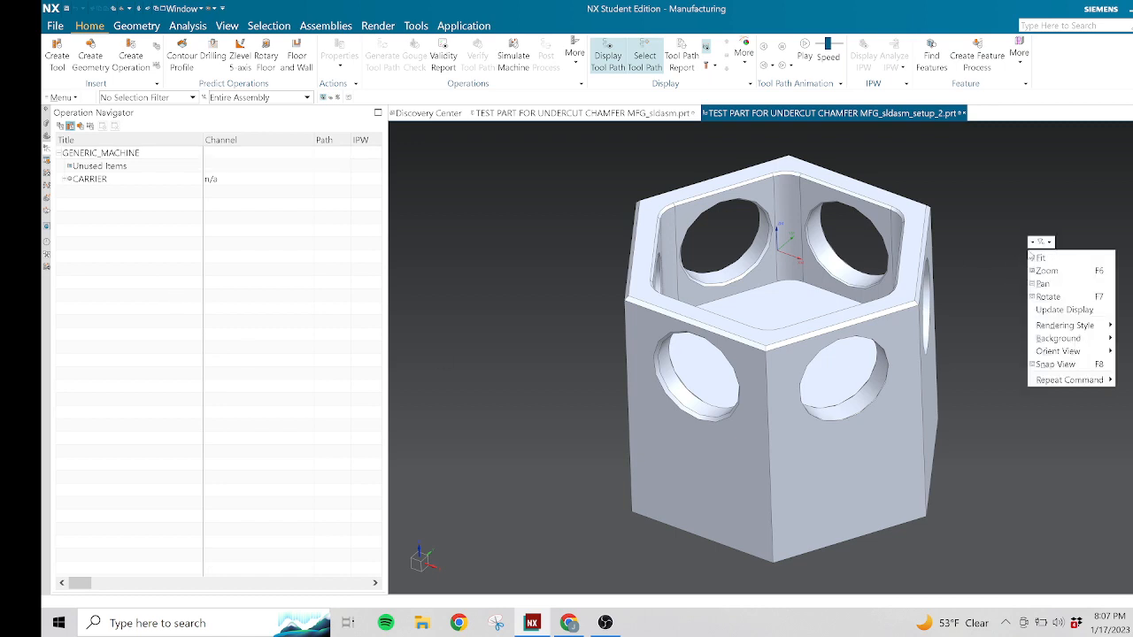
mouse_move(1058, 352)
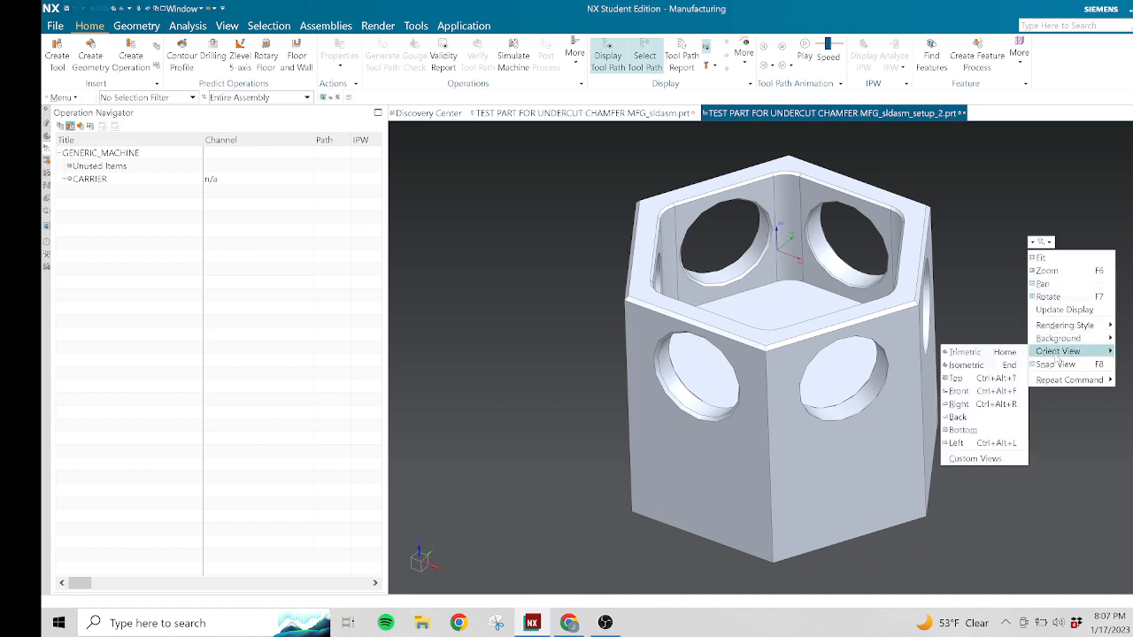
click(968, 391)
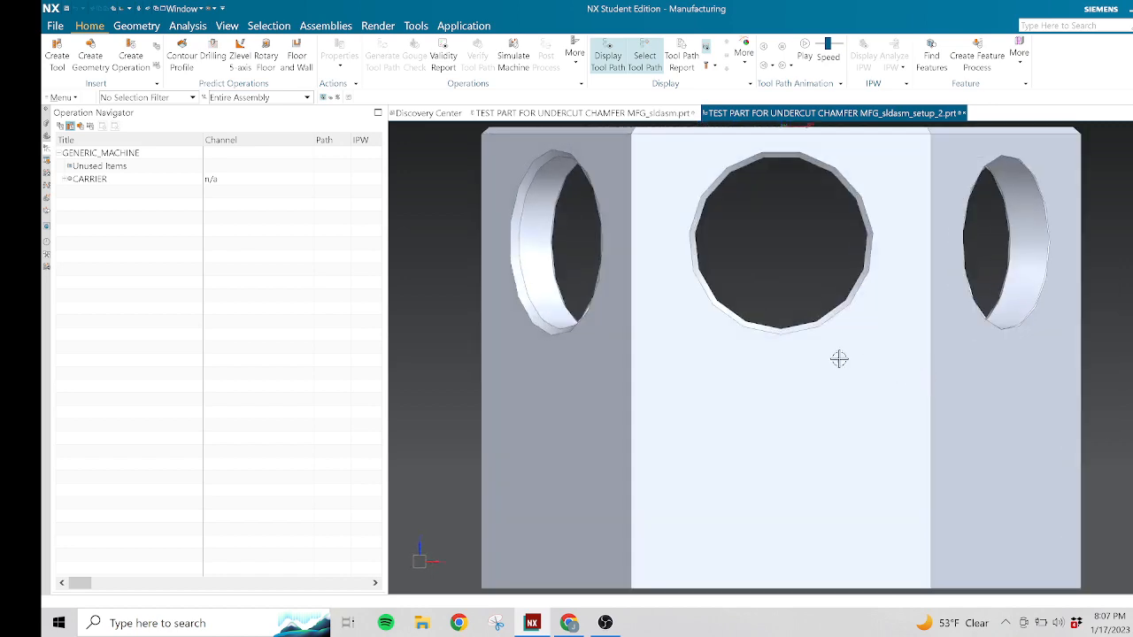
scroll(839, 358, down, 2)
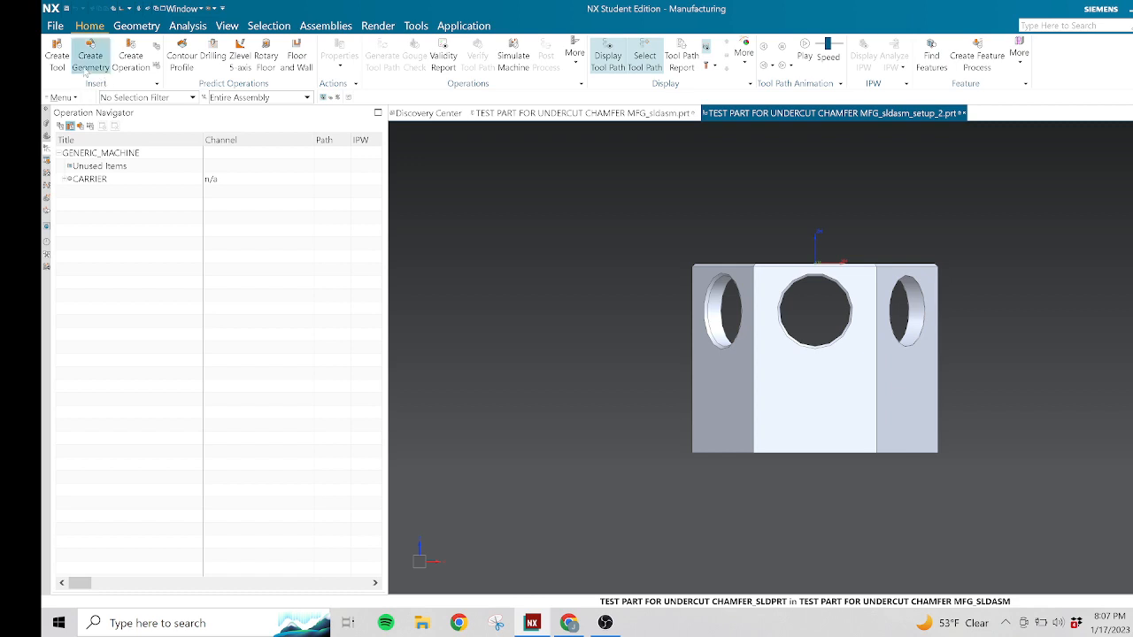
Create a flat end mill from the MILL subtype in POCKET_01 and name it EM-1.00.
click(58, 56)
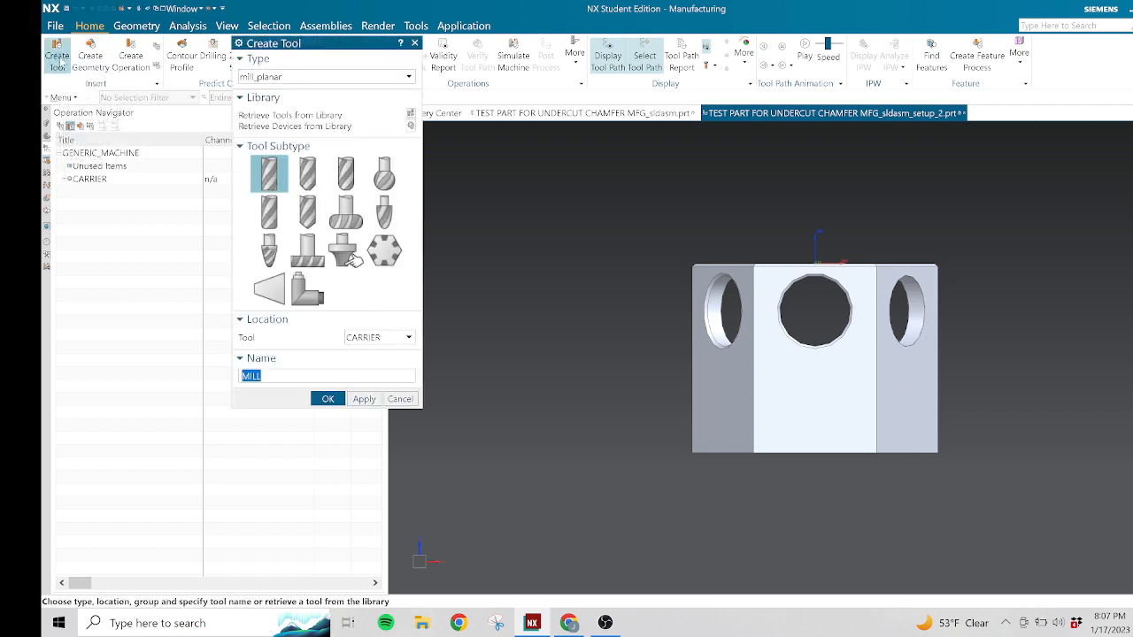
drag(330, 51, 348, 73)
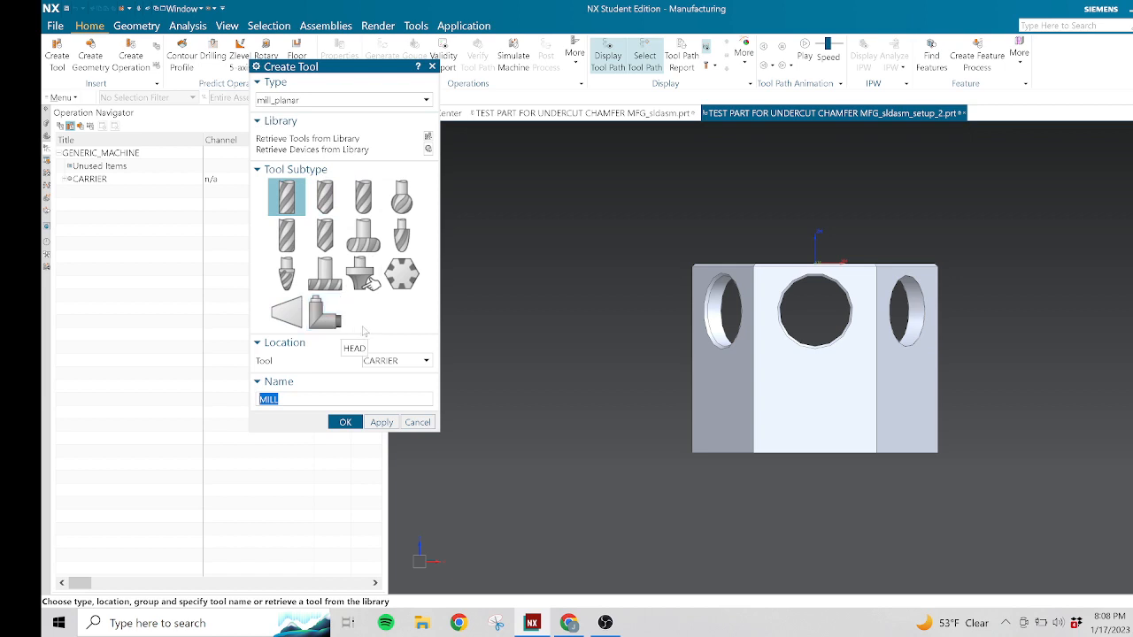
click(398, 361)
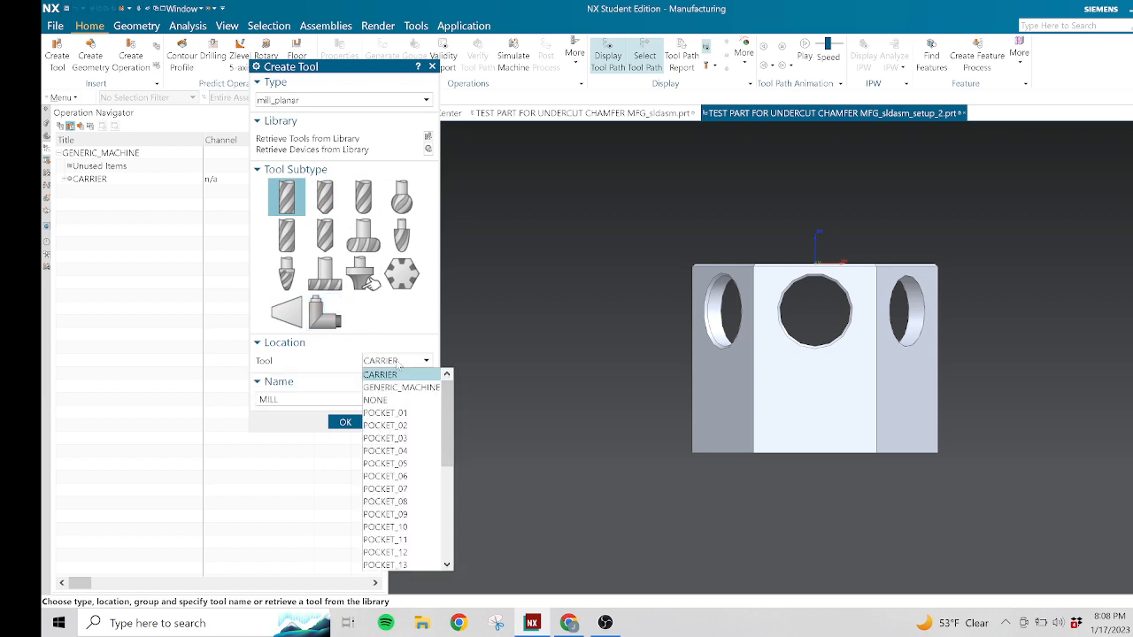
click(399, 414)
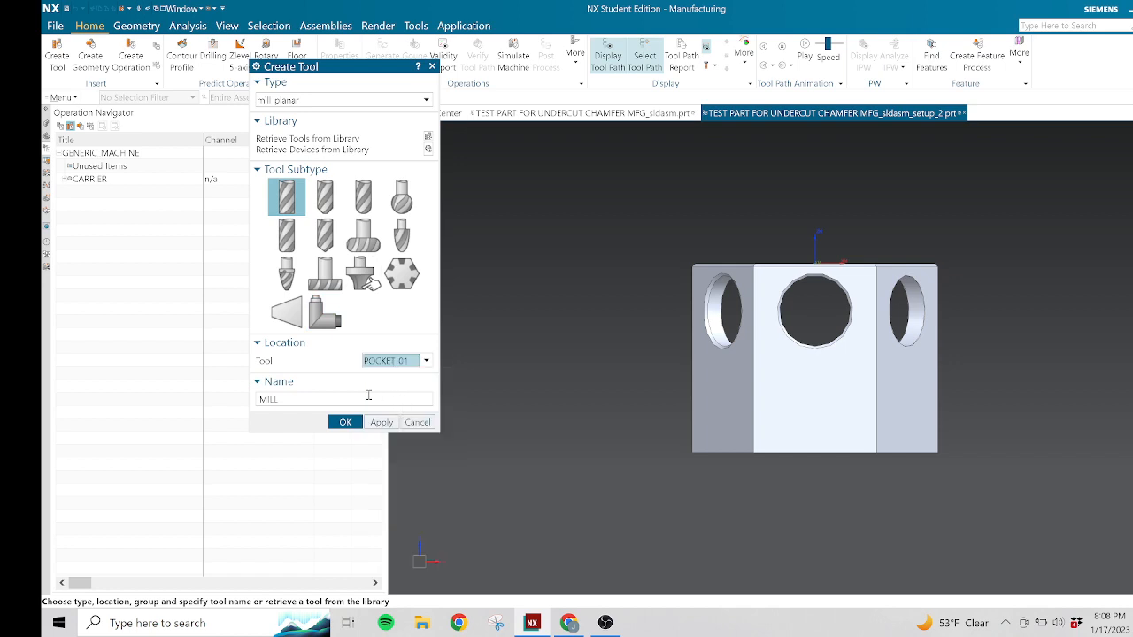
click(369, 395)
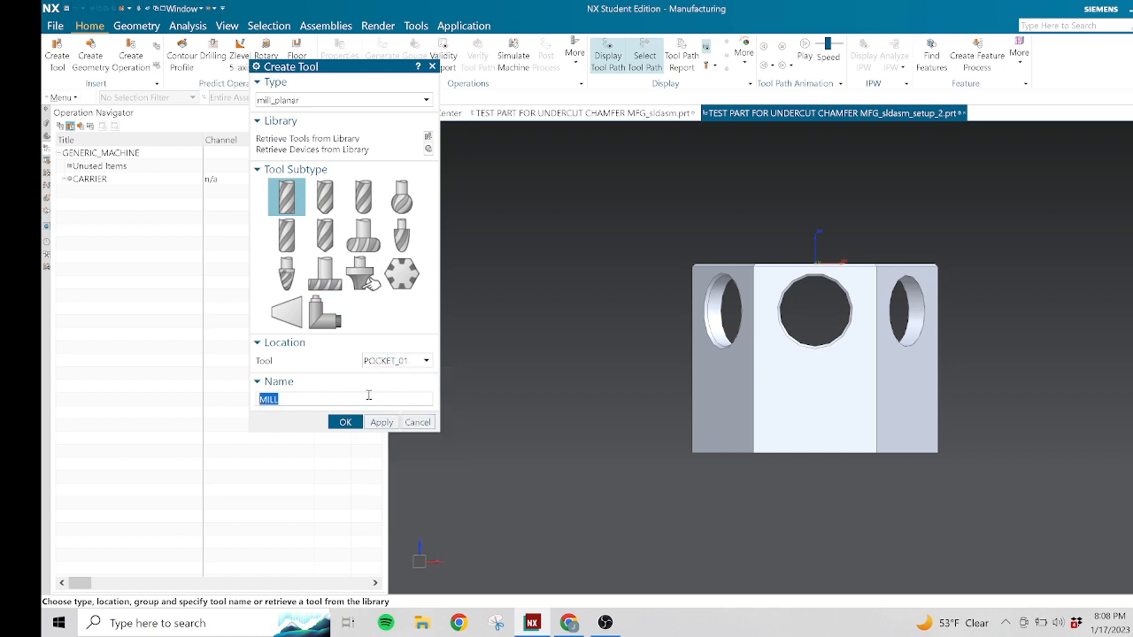
key(Caps_Lock)
text(EM-1.00)
click(345, 422)
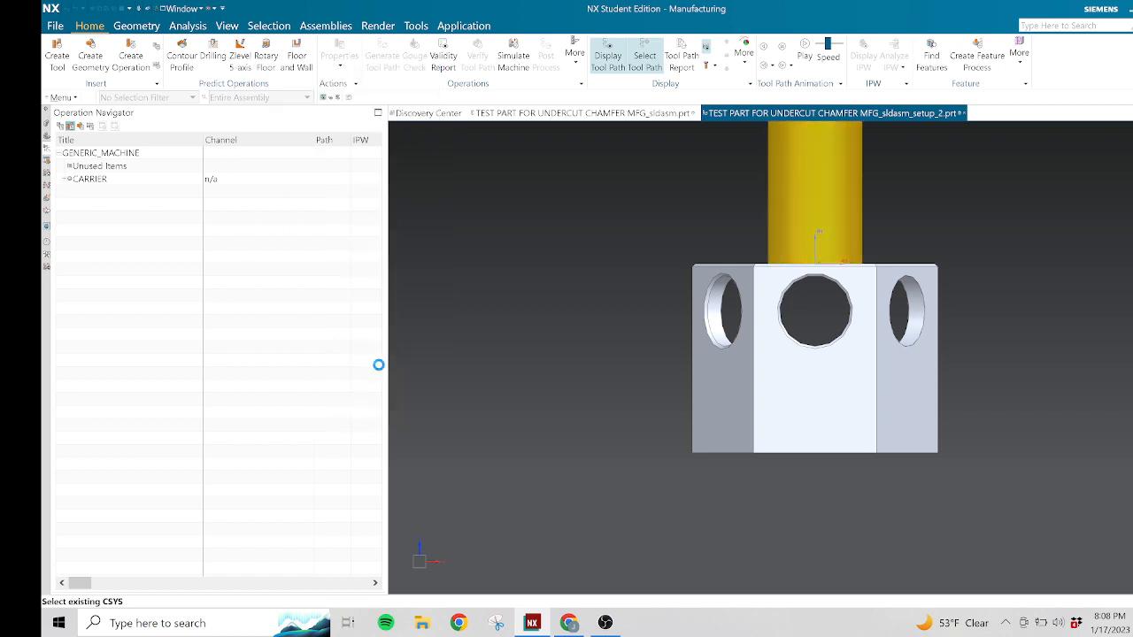
Assign the HSM End Mill TiAlN Coated material, TMC0_00022, to the EM-1.00 tool.
scroll(673, 378, down, 5)
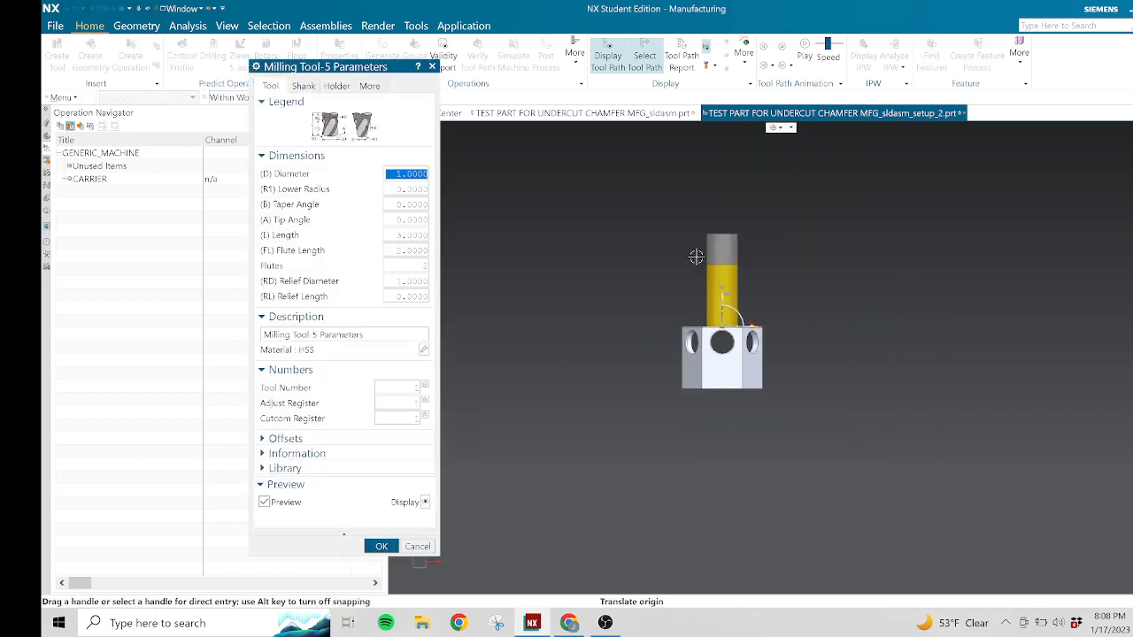
scroll(691, 239, up, 2)
scroll(678, 275, up, 3)
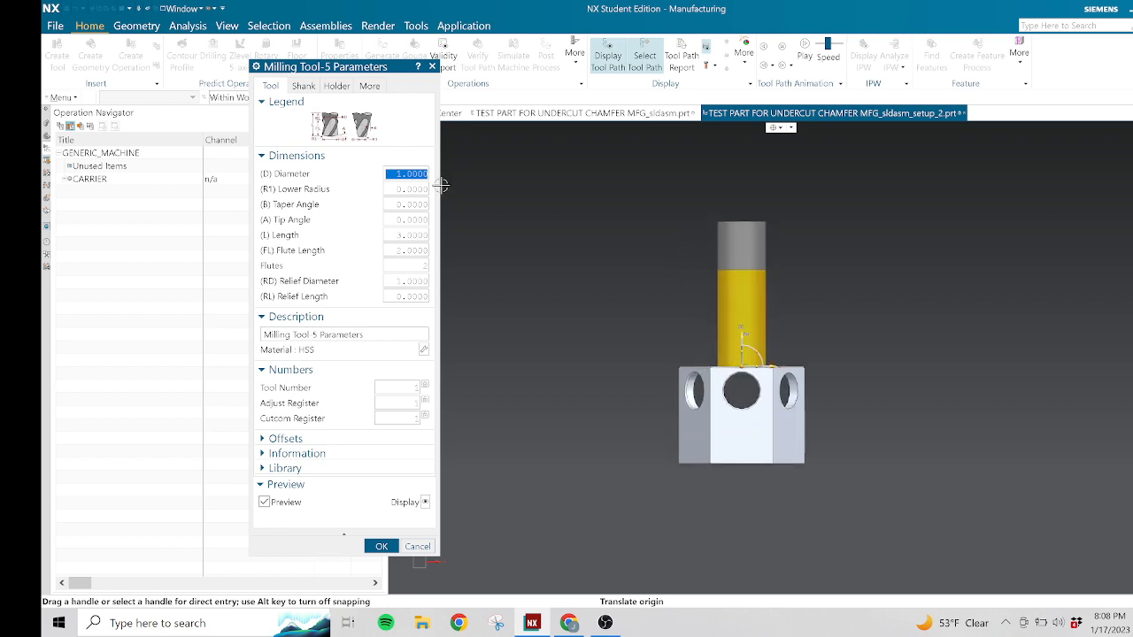
drag(394, 68, 392, 60)
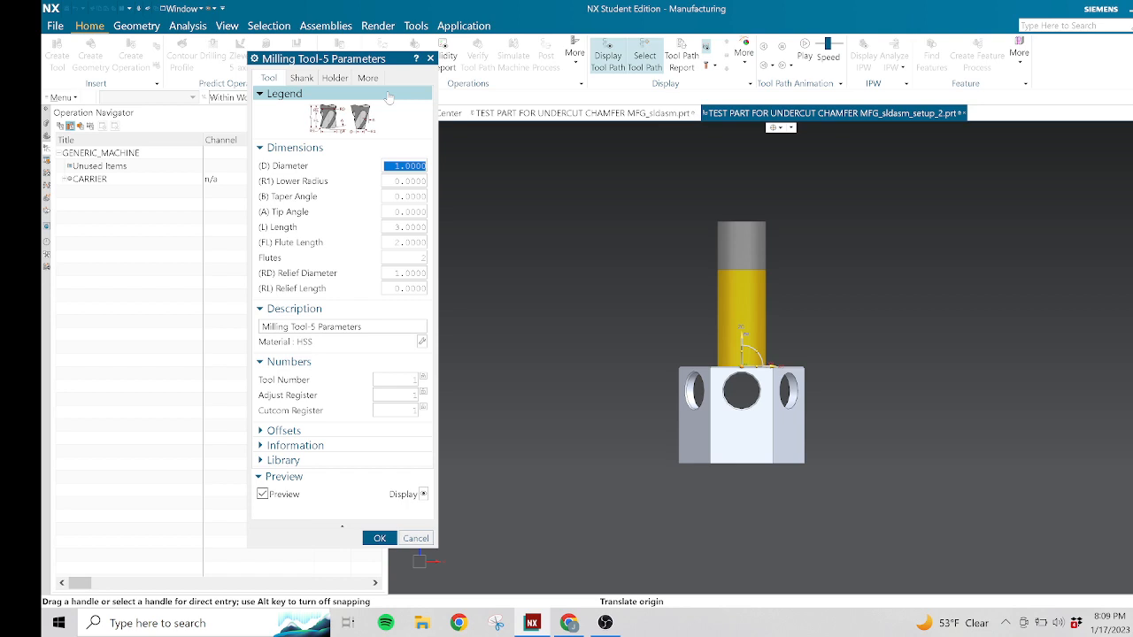
click(422, 342)
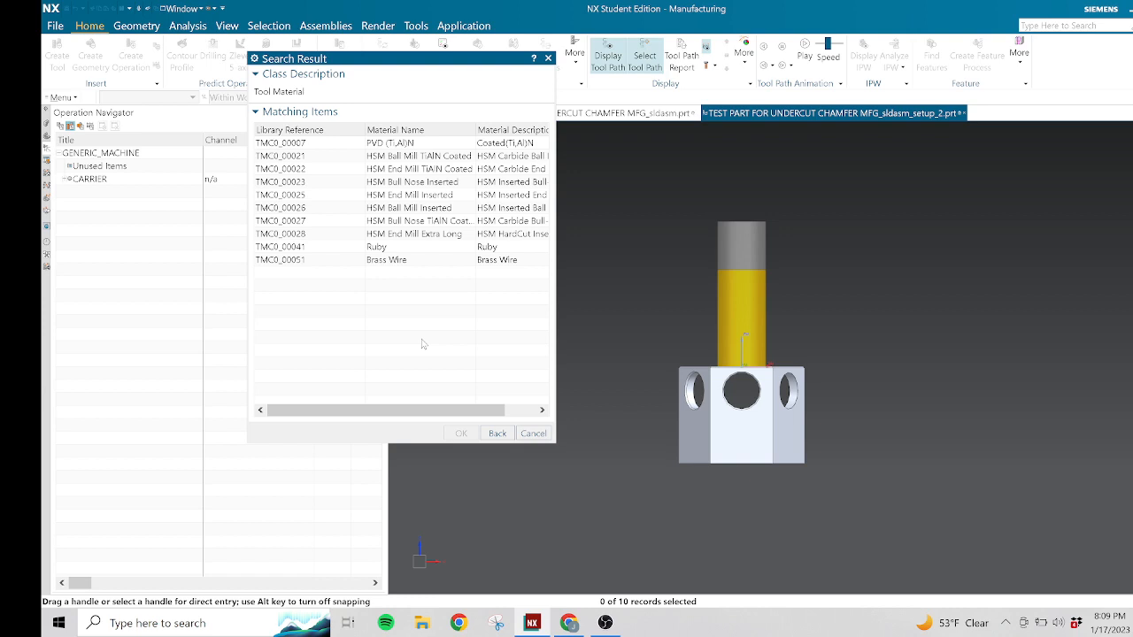
click(293, 170)
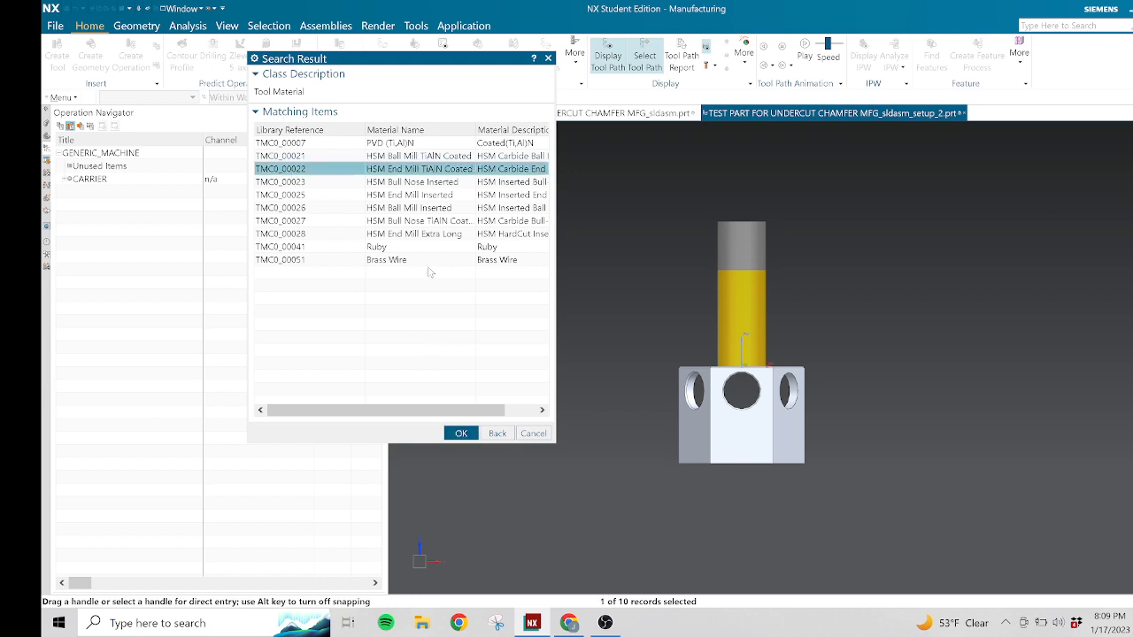
click(461, 433)
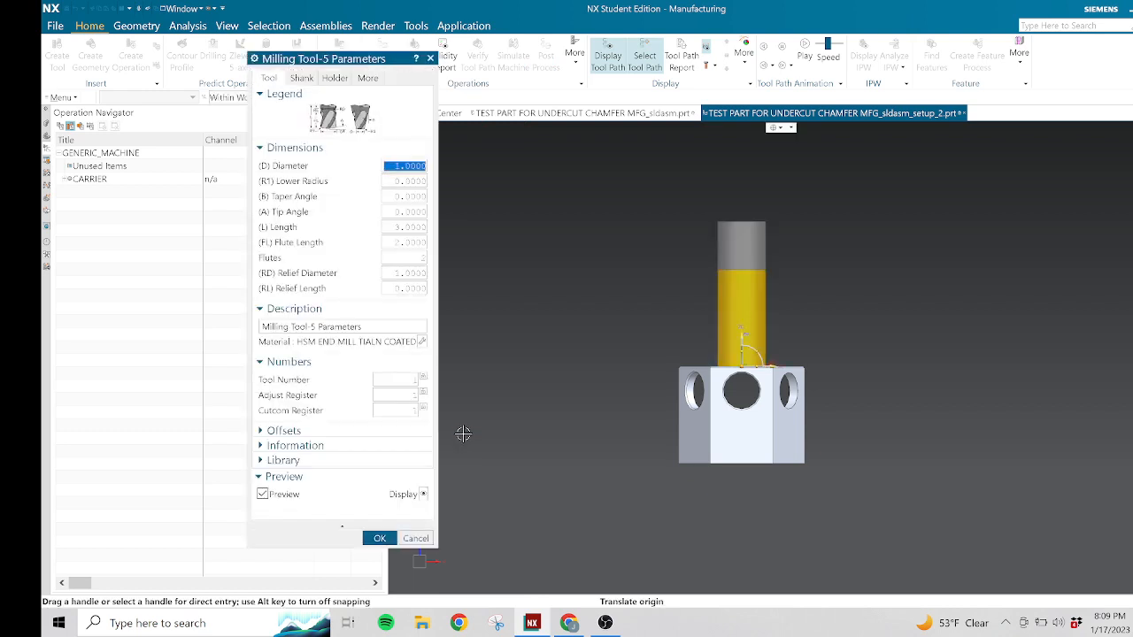
Define a holder step for EM-1.00 with lower diameter 1.5, length 3 and upper diameter 1.5, and accept the tool.
click(344, 80)
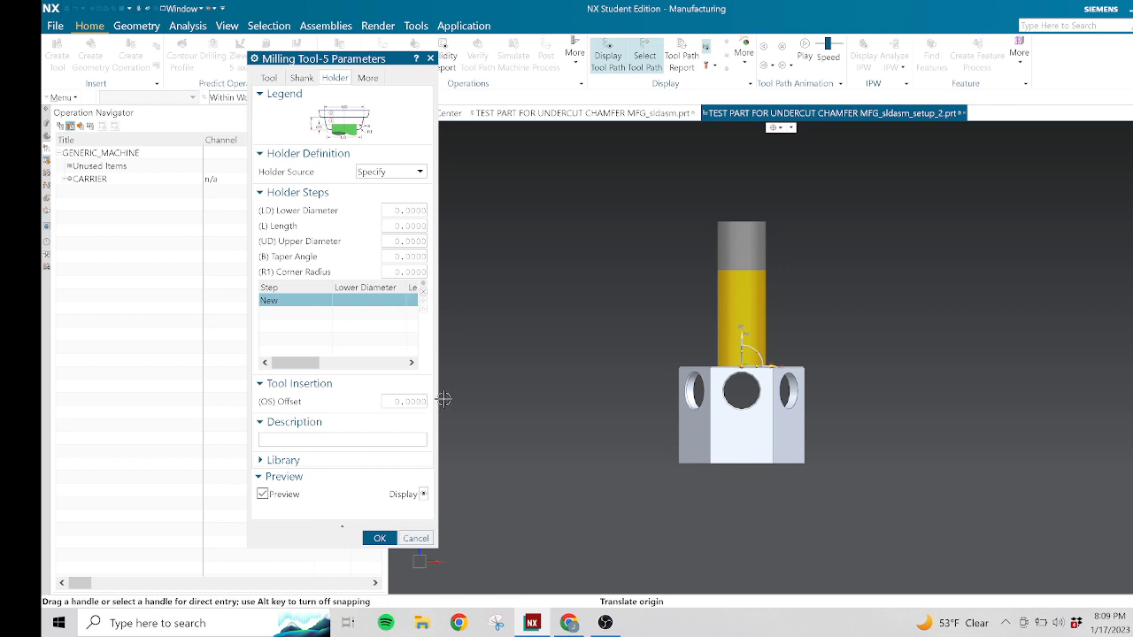
click(414, 211)
text(1.5)
key(Return)
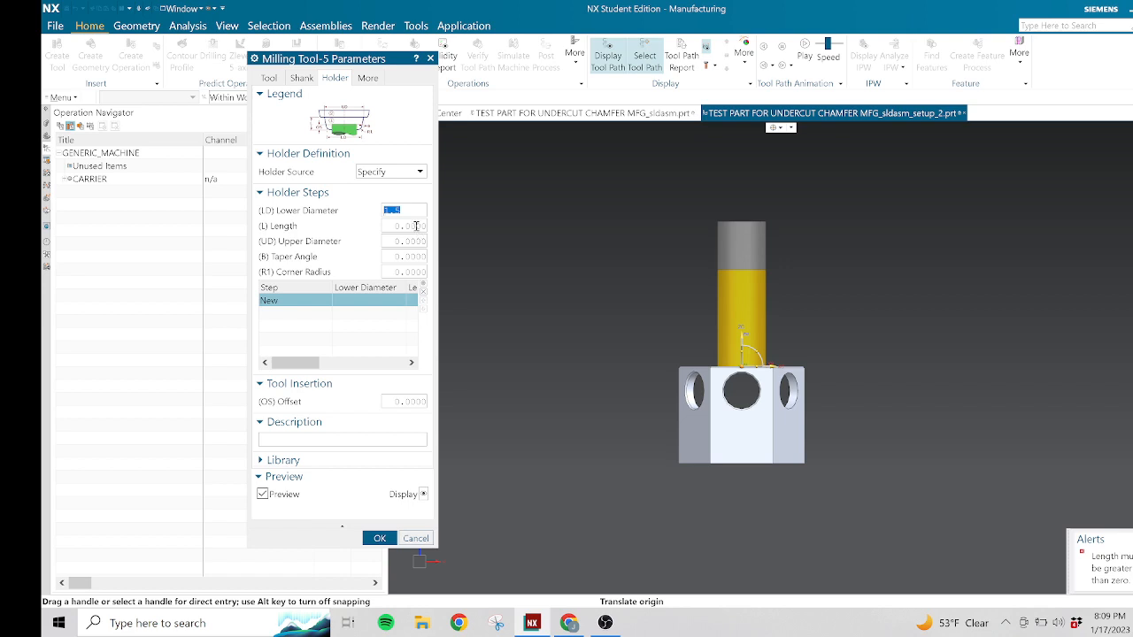
click(415, 225)
text(3.)
key(Return)
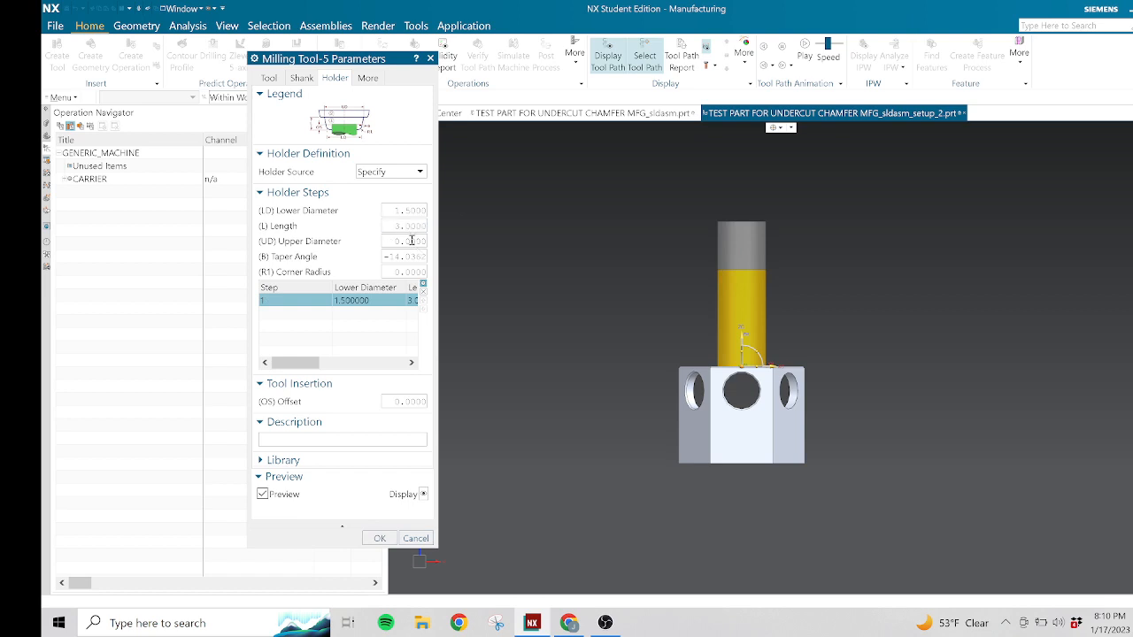
click(411, 240)
text(.5)
key(Return)
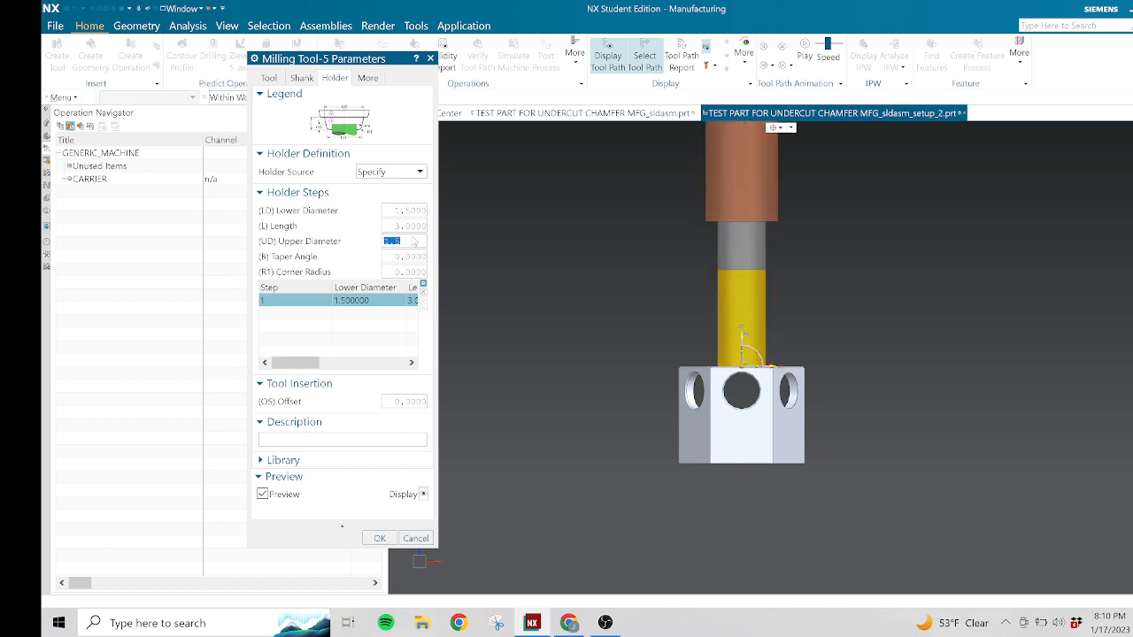
click(413, 228)
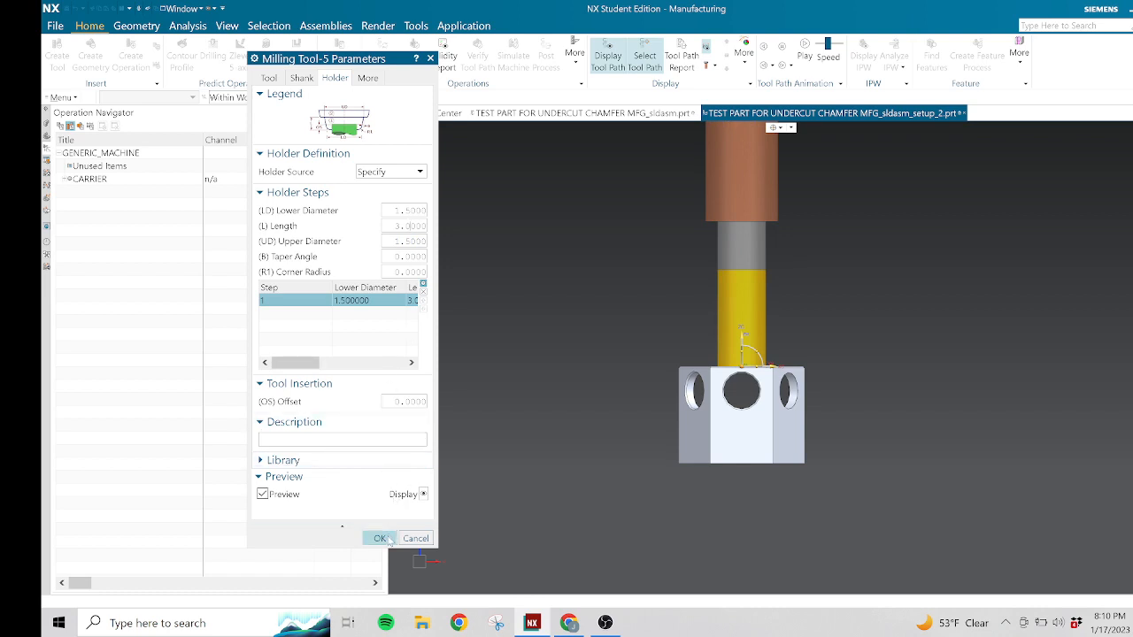
scroll(675, 329, down, 3)
scroll(668, 237, up, 3)
scroll(668, 237, up, 2)
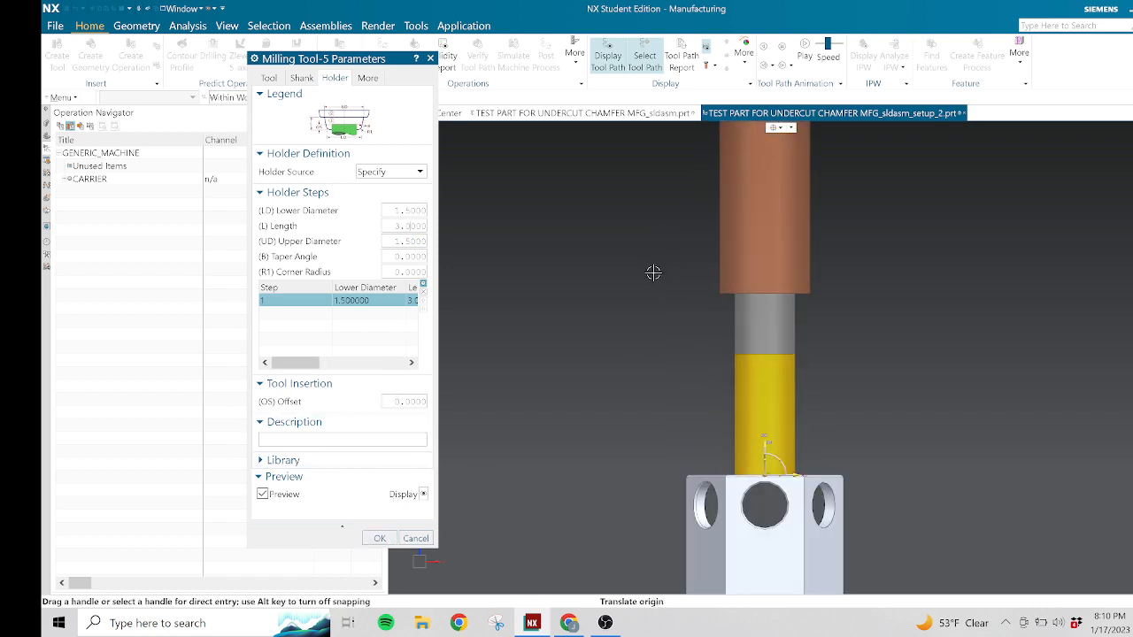
scroll(675, 238, down, 3)
scroll(678, 221, up, 1)
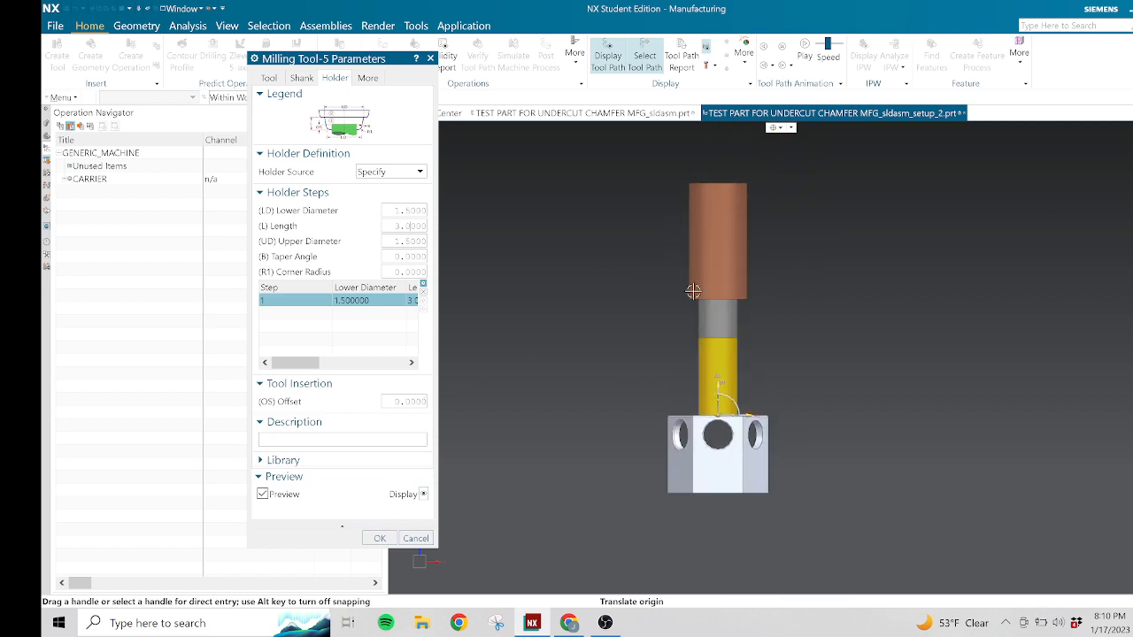
click(378, 540)
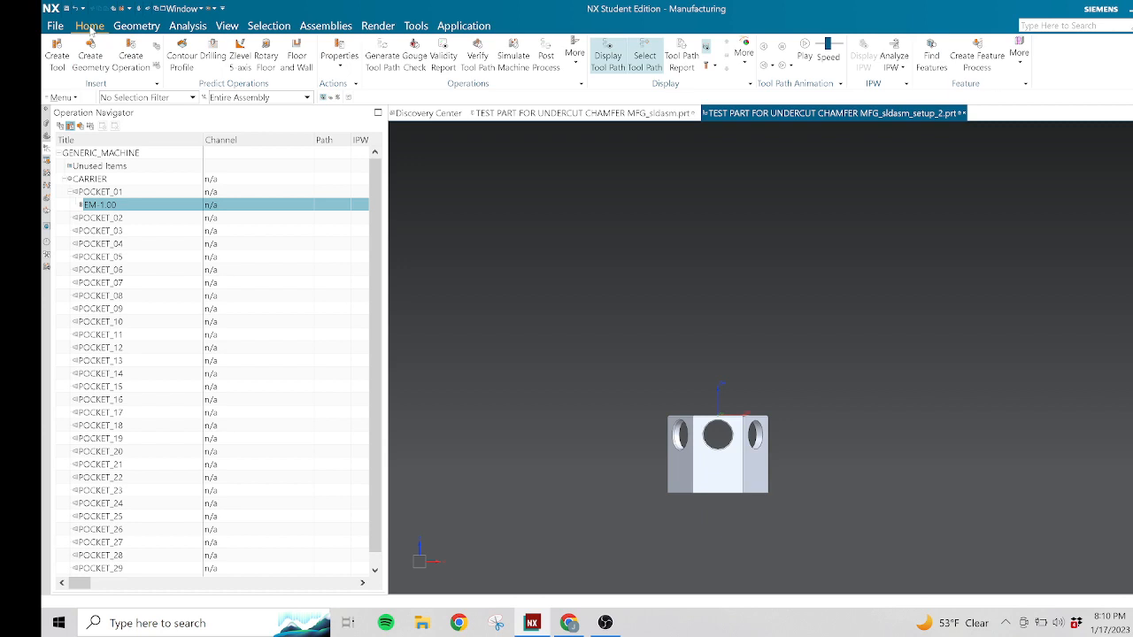
Create a second MILL tool in POCKET_02 and name it EM-1.25-0.
click(54, 62)
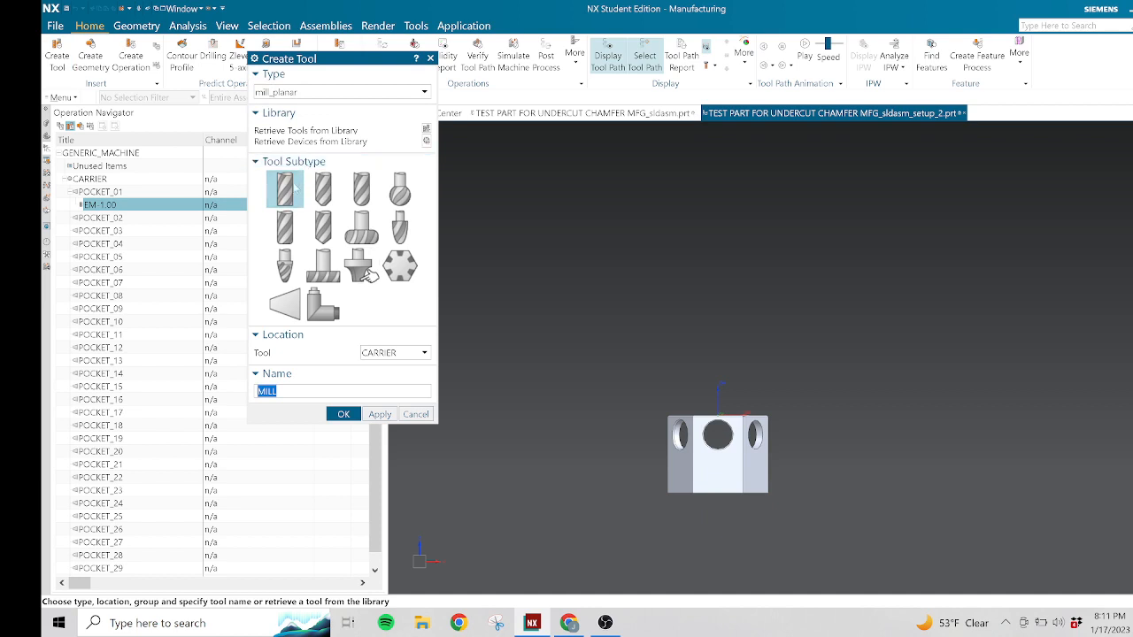
click(409, 353)
click(385, 405)
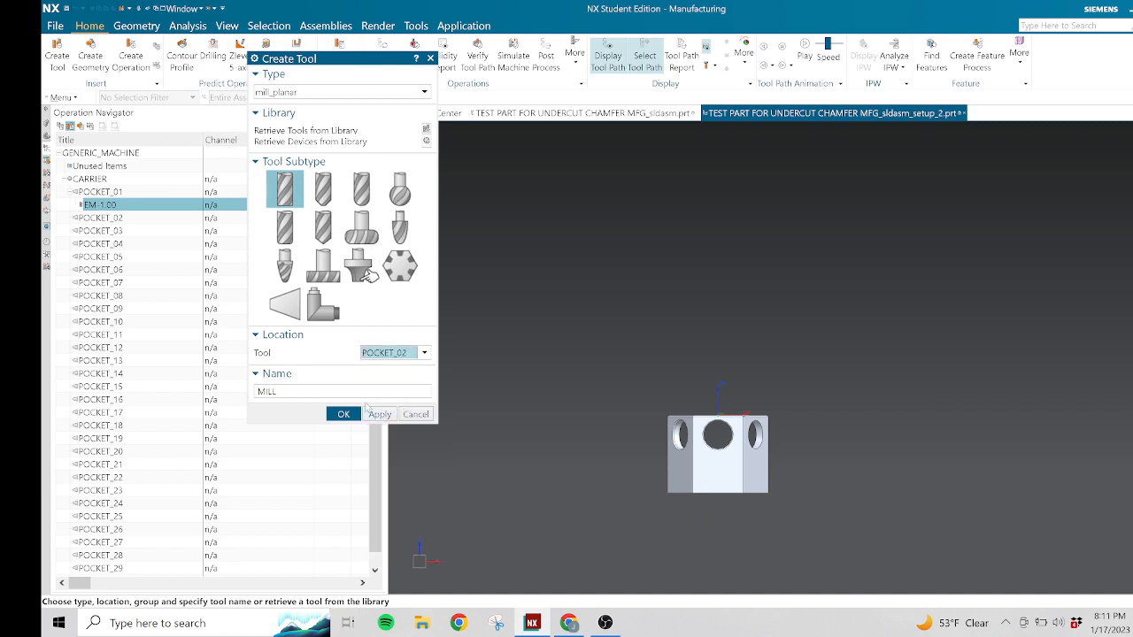
double_click(328, 391)
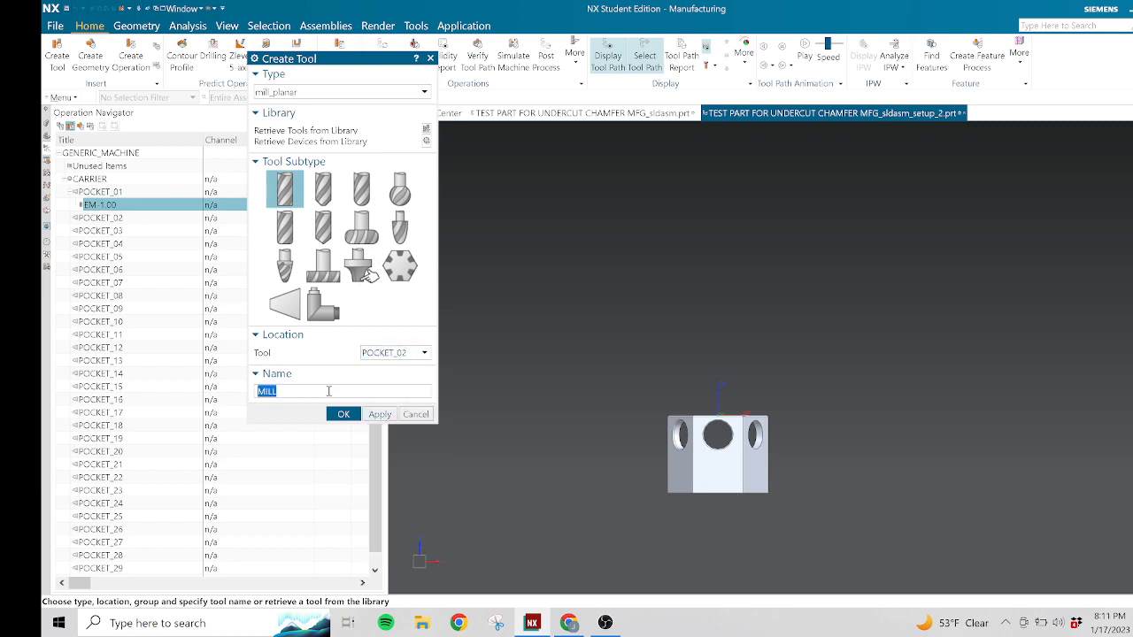
text(EM-1.25)
text(-0)
click(339, 414)
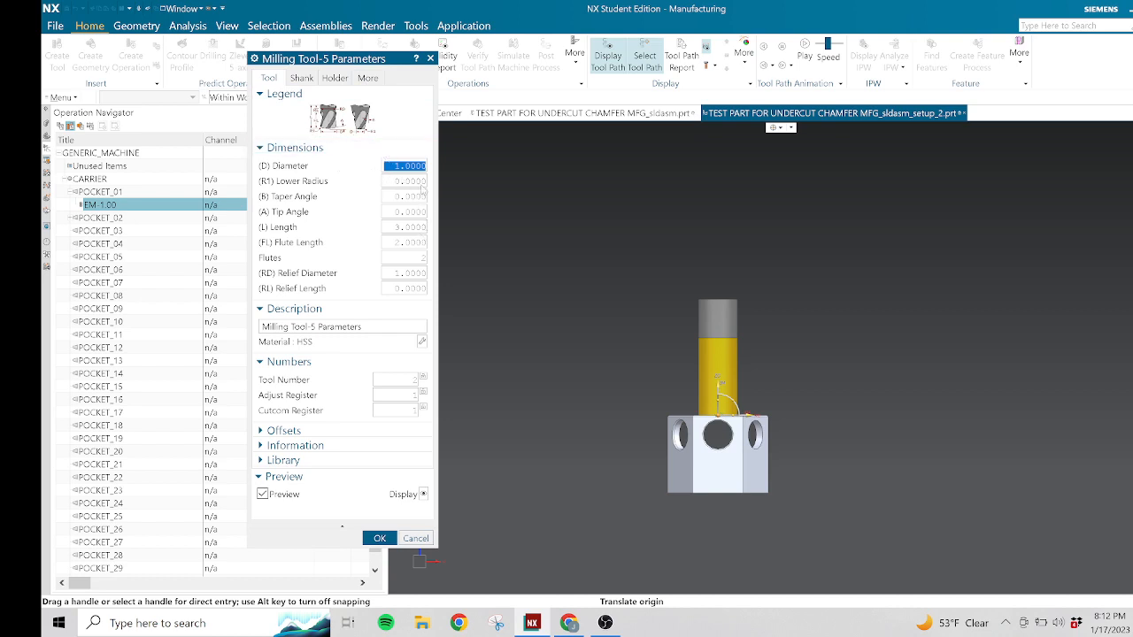
Set the EM-1.25-0 tool's diameter to 1.25 and its length to 5.5.
text(1.25)
key(Return)
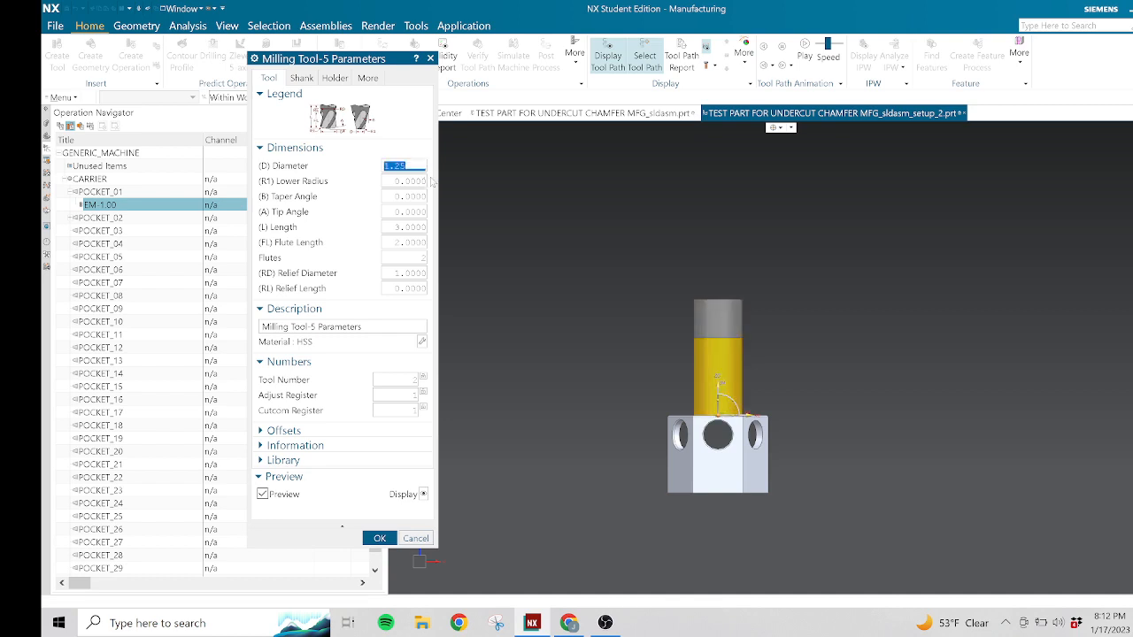
click(412, 183)
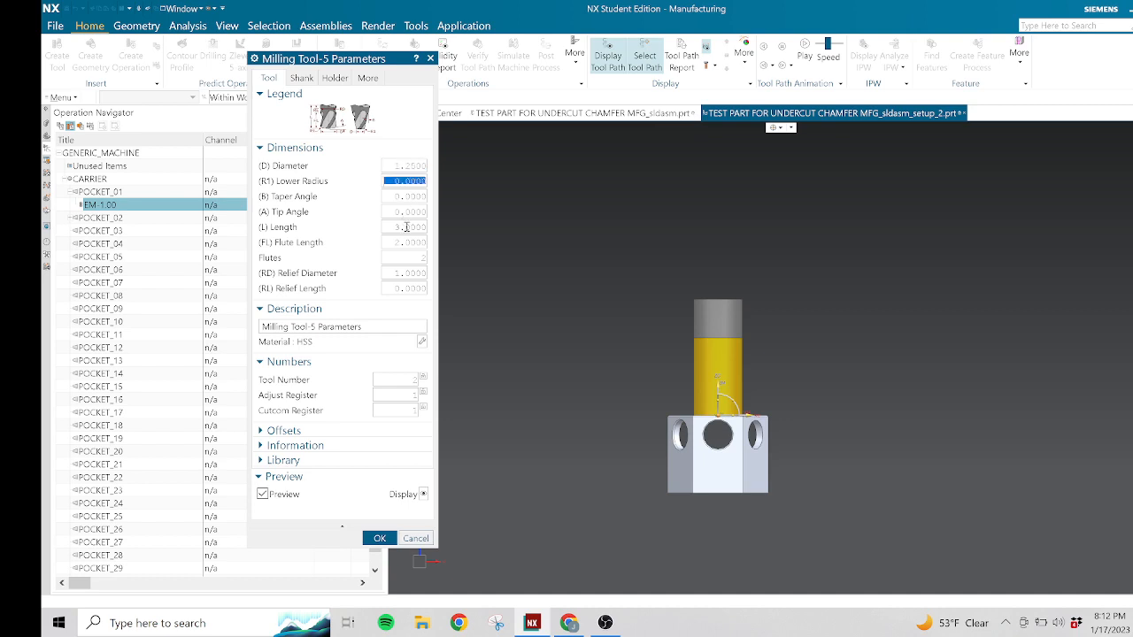
click(406, 227)
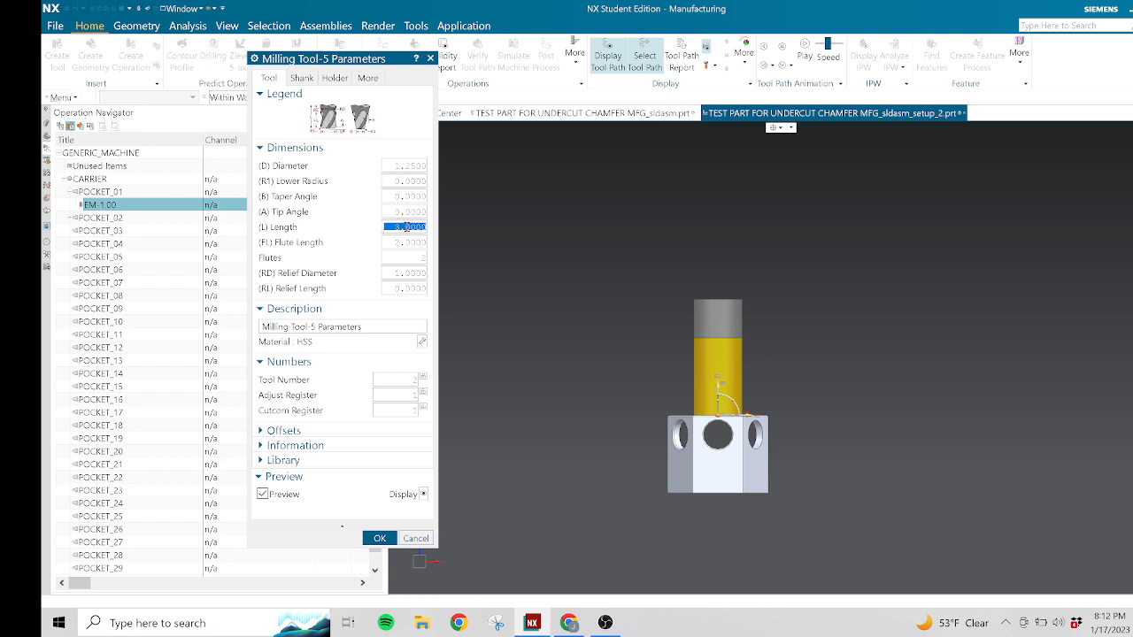
text(5.5)
key(Return)
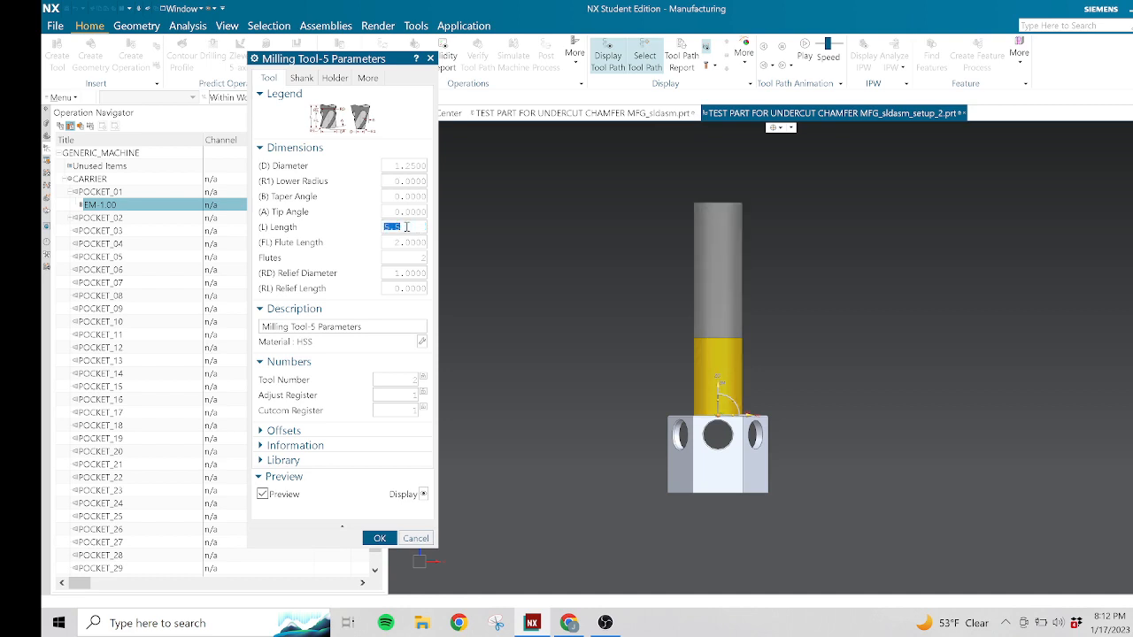
Set the EM-1.25-0 tool's flute count to 3 and its relief diameter to 0.
click(413, 258)
text(3)
key(Return)
double_click(410, 274)
text(0)
key(Return)
Reveal the tool under POCKET_02 and check its tool number, adjust register and cutcom register.
click(73, 219)
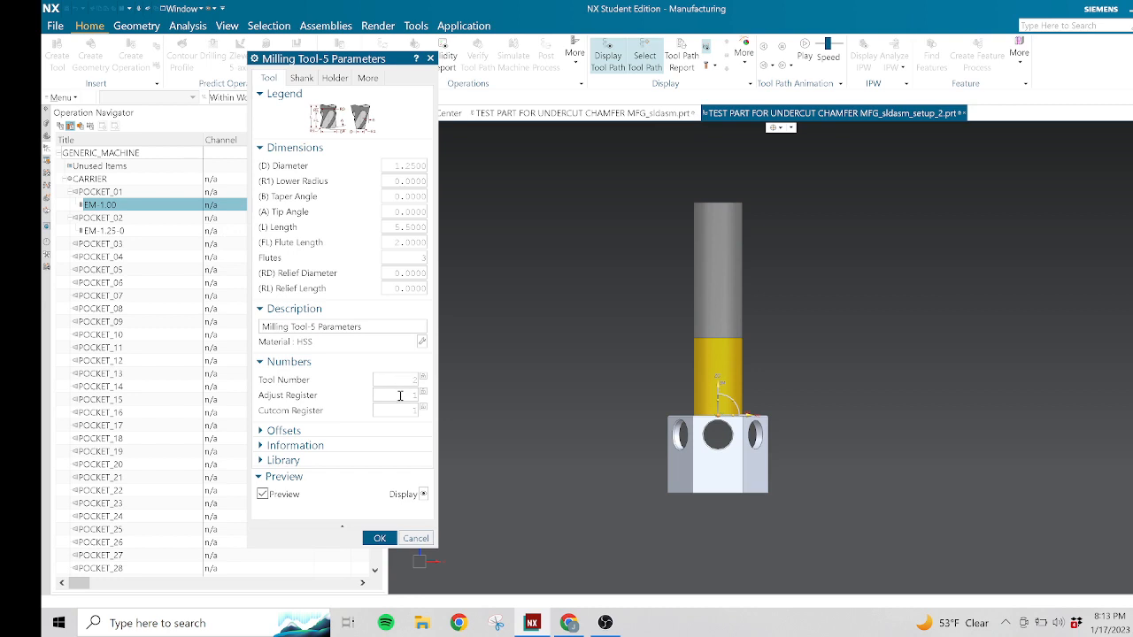
double_click(400, 396)
click(397, 380)
double_click(400, 396)
click(400, 411)
click(396, 397)
double_click(396, 396)
click(394, 379)
Assign the HSM End Mill TiAlN Coated material, TMC0_00022, to the EM-1.25-0 tool.
click(422, 340)
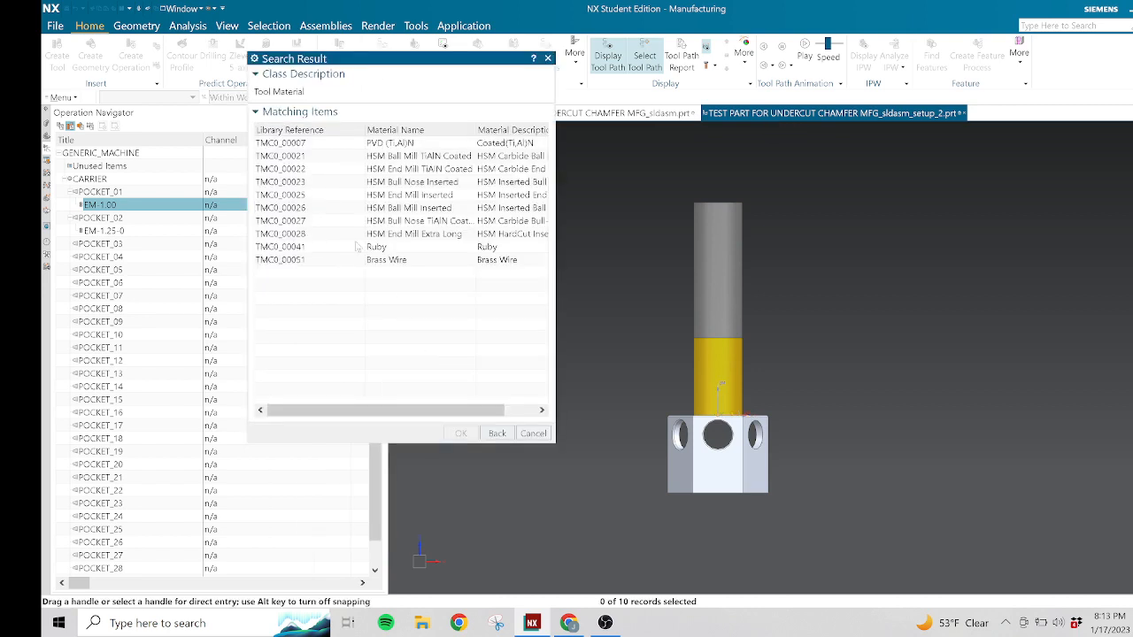
click(293, 171)
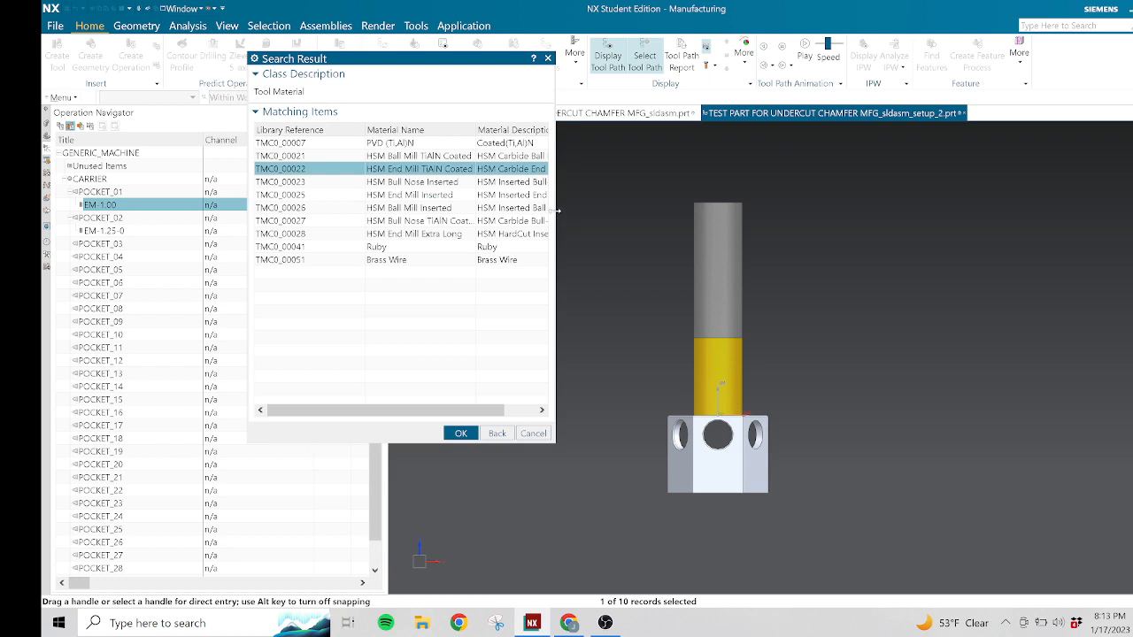
drag(557, 216, 611, 216)
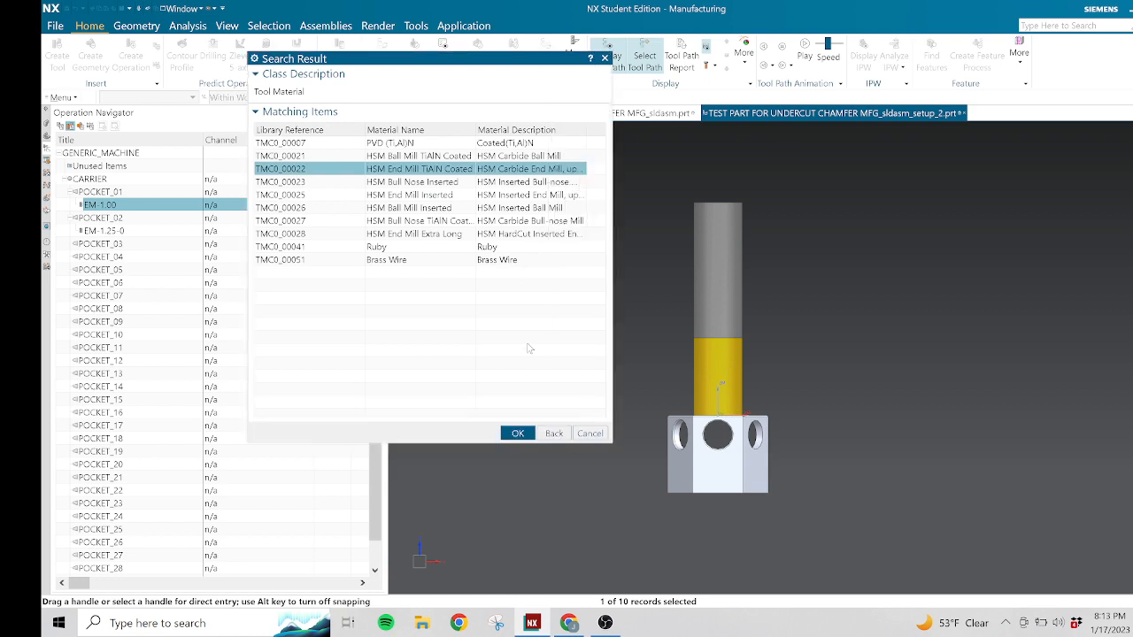
click(519, 433)
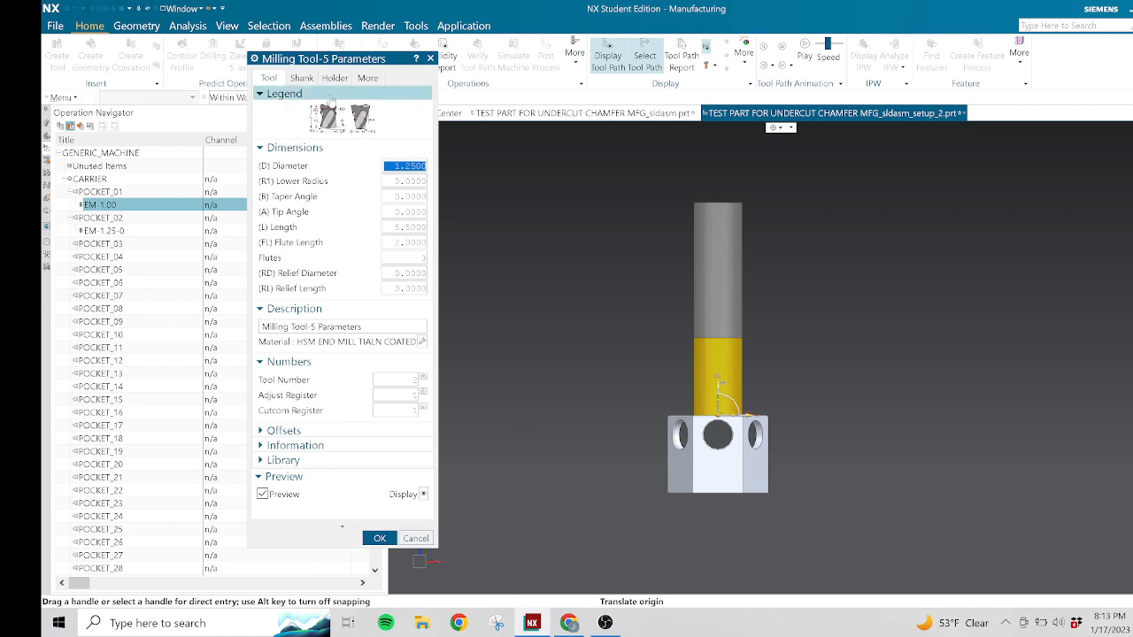
Define the first holder step of the EM-1.25-0 tool with a lower diameter of 2.25 and a length of 1.25.
click(336, 78)
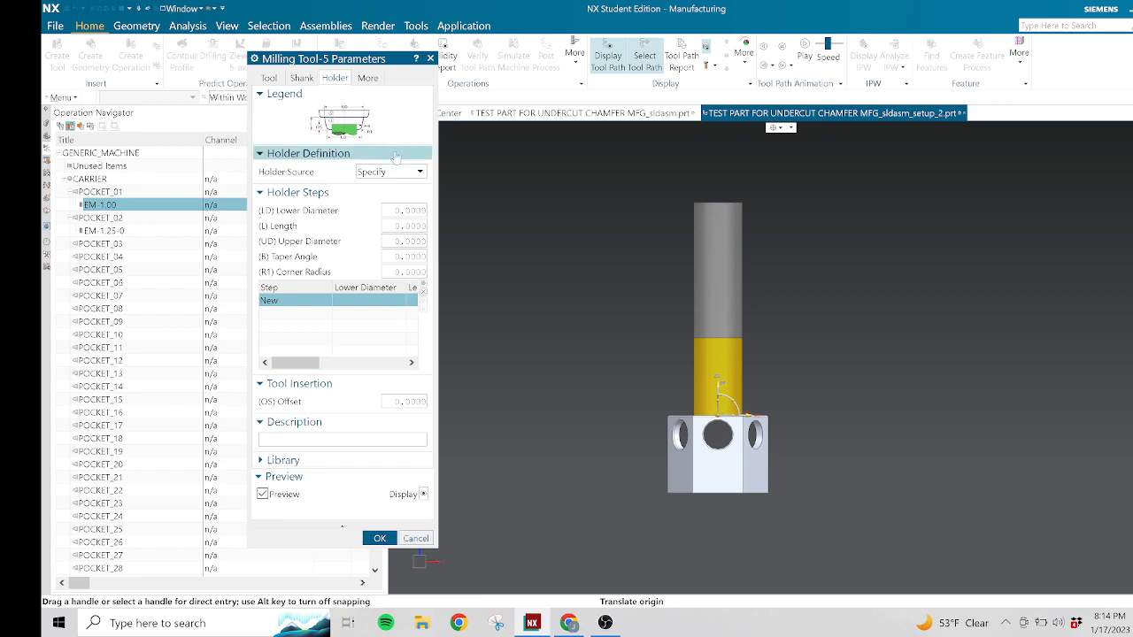
click(421, 211)
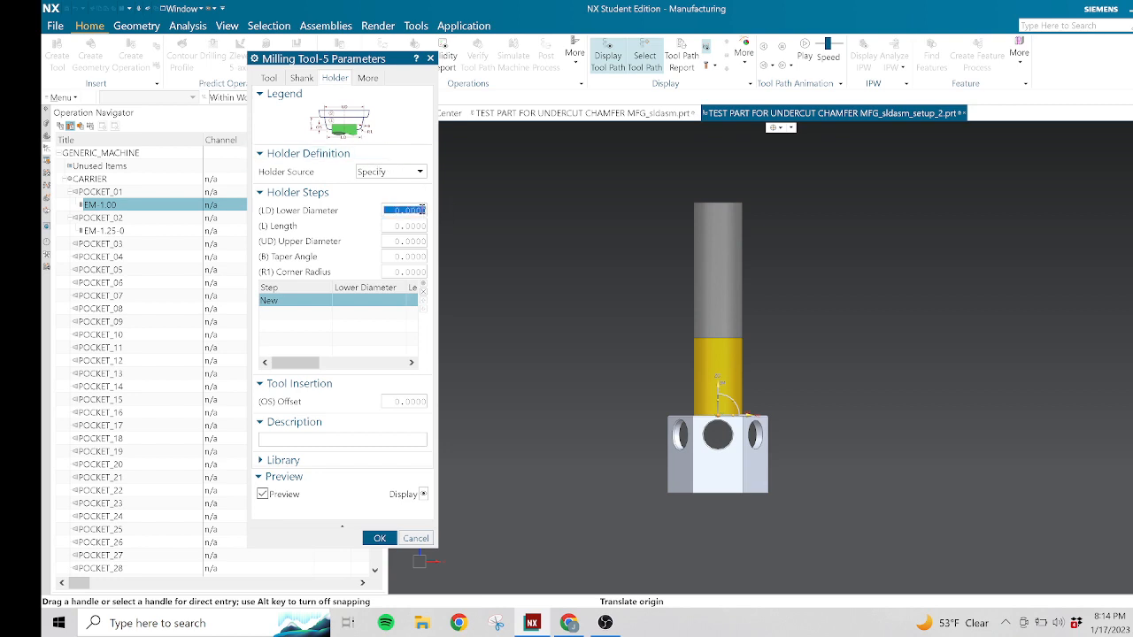
text(2.25)
key(Tab)
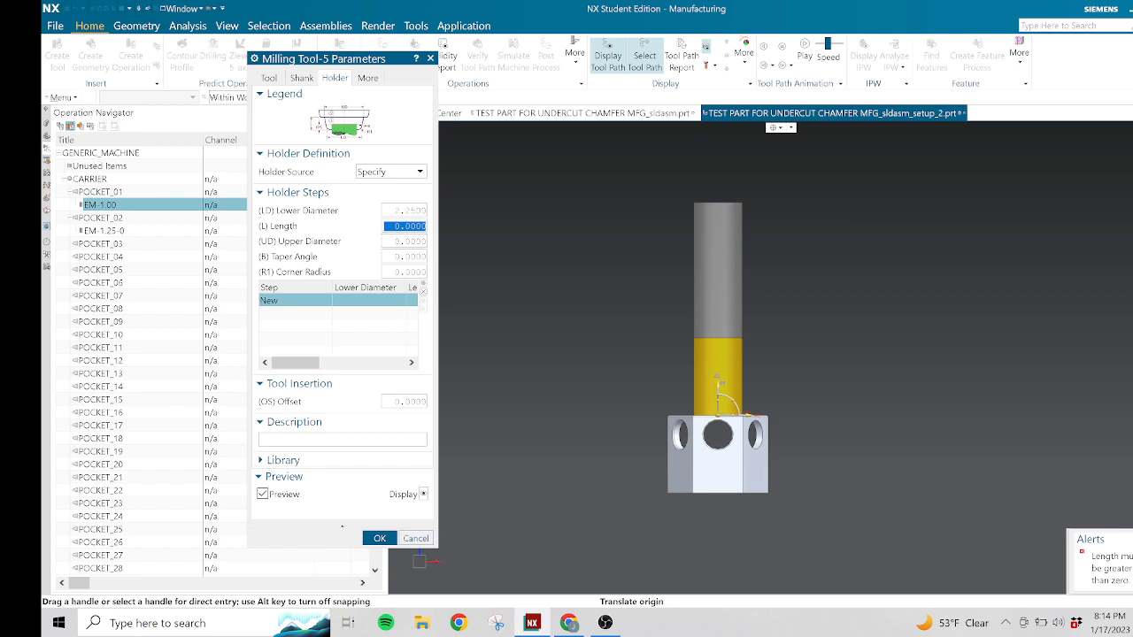
text(1.20)
key(Tab)
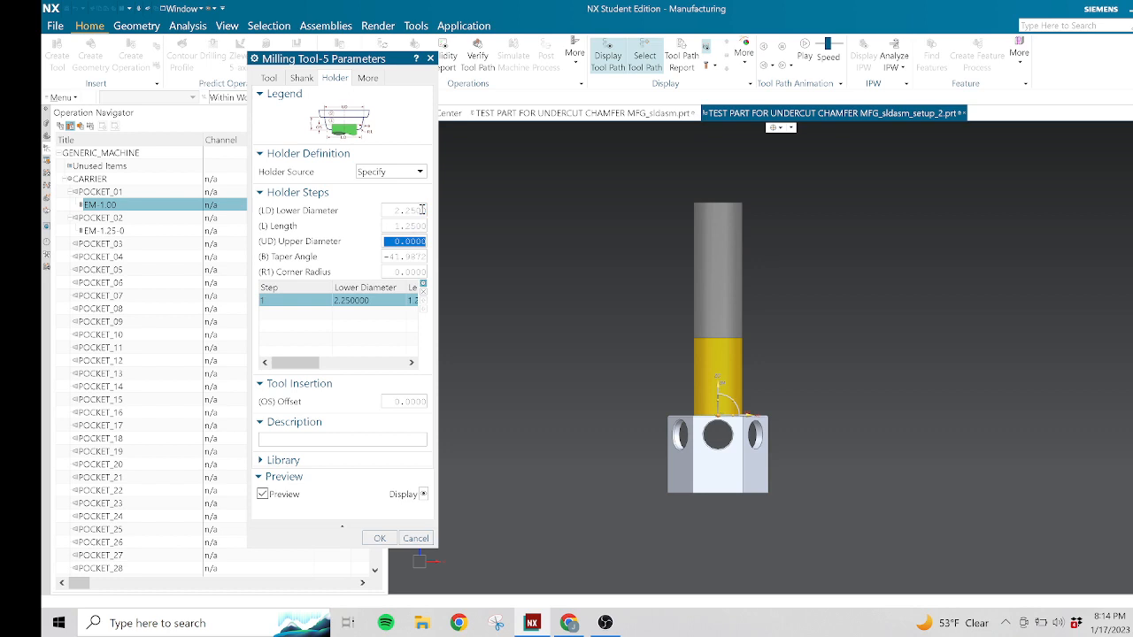
Set the first holder step's taper angle to 10 and its corner radius to .125.
click(414, 257)
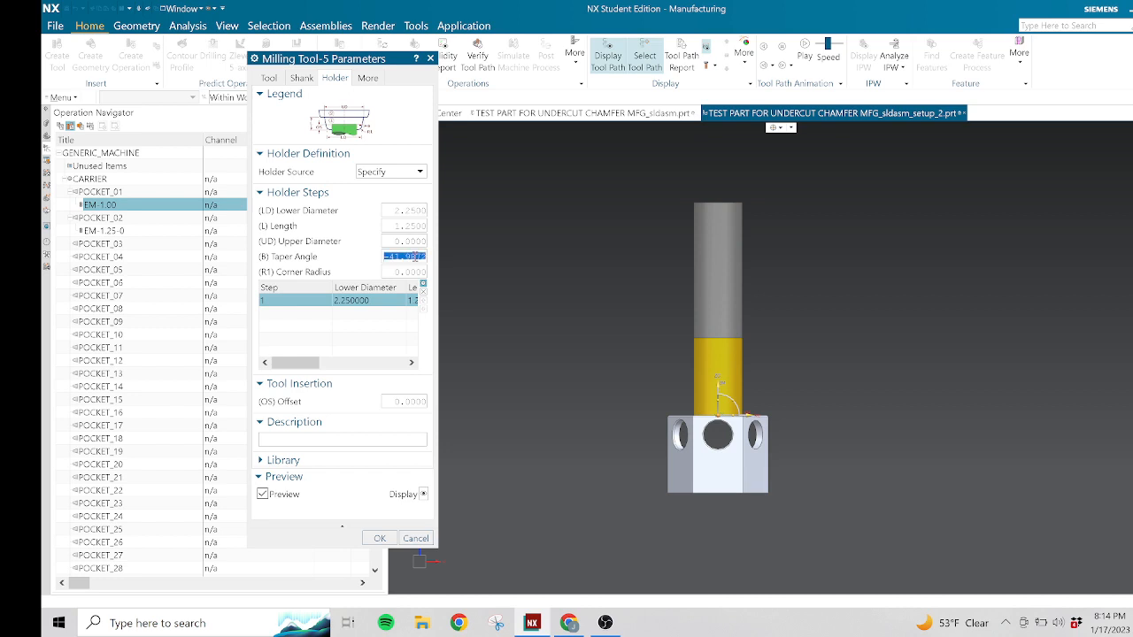
text(10)
key(Return)
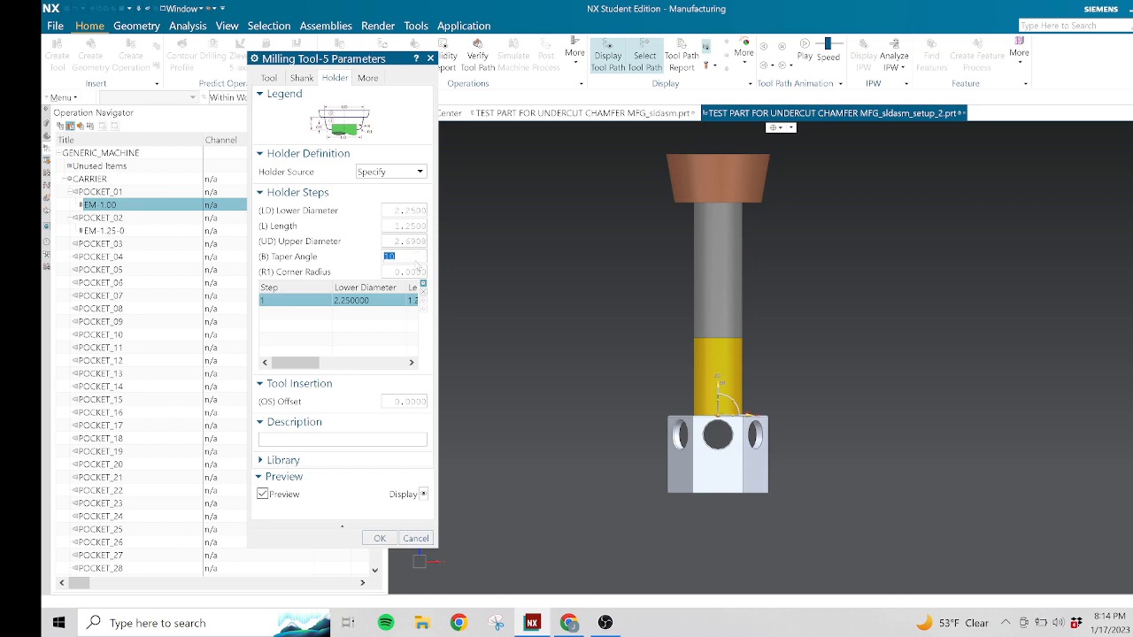
click(409, 272)
text(.125)
key(Return)
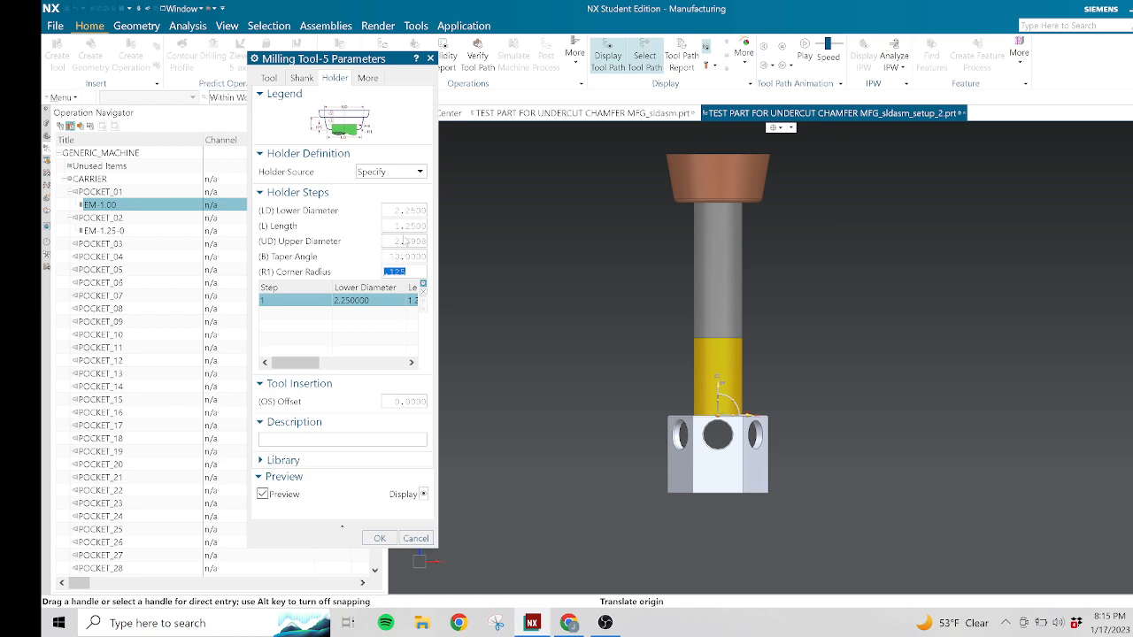
Add a second holder step with a lower diameter of 3.5 and a length of .75.
click(406, 226)
click(423, 284)
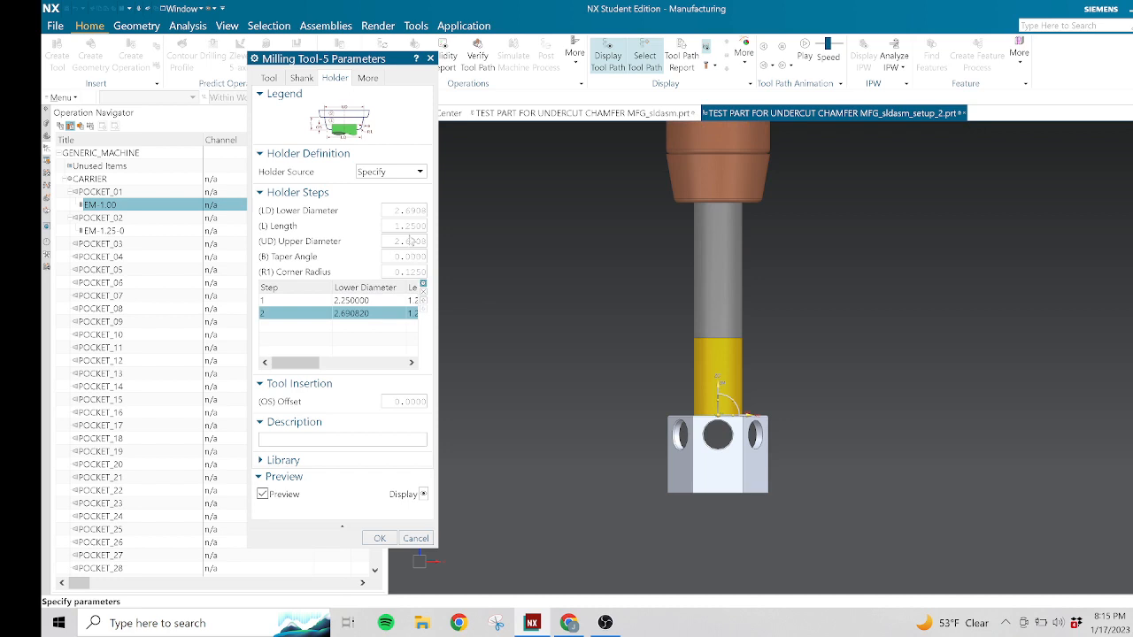
click(419, 211)
text(3.5)
key(Tab)
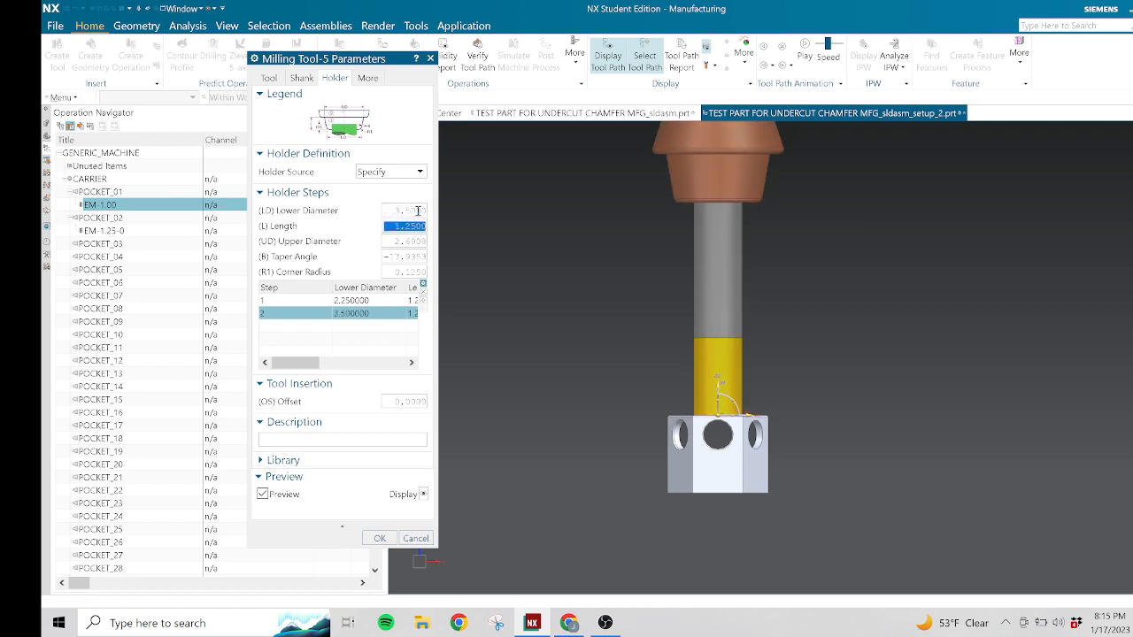
text(.75)
key(Tab)
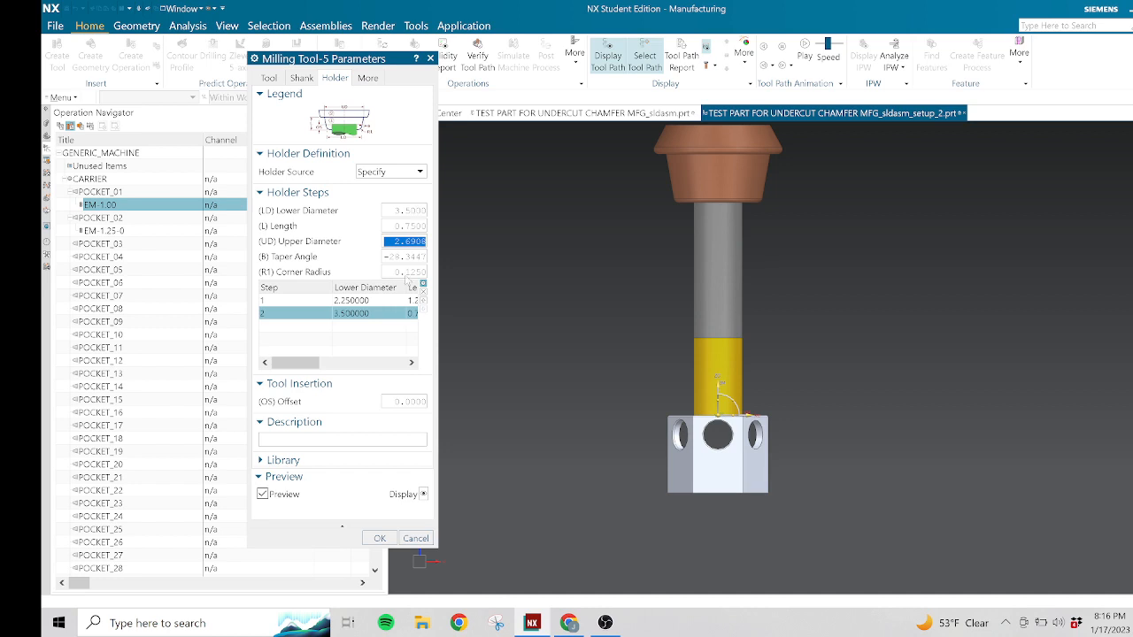
Set the second holder step's taper angle to 0 and check the holder's shape.
click(405, 258)
text(0)
key(Return)
scroll(658, 237, down, 2)
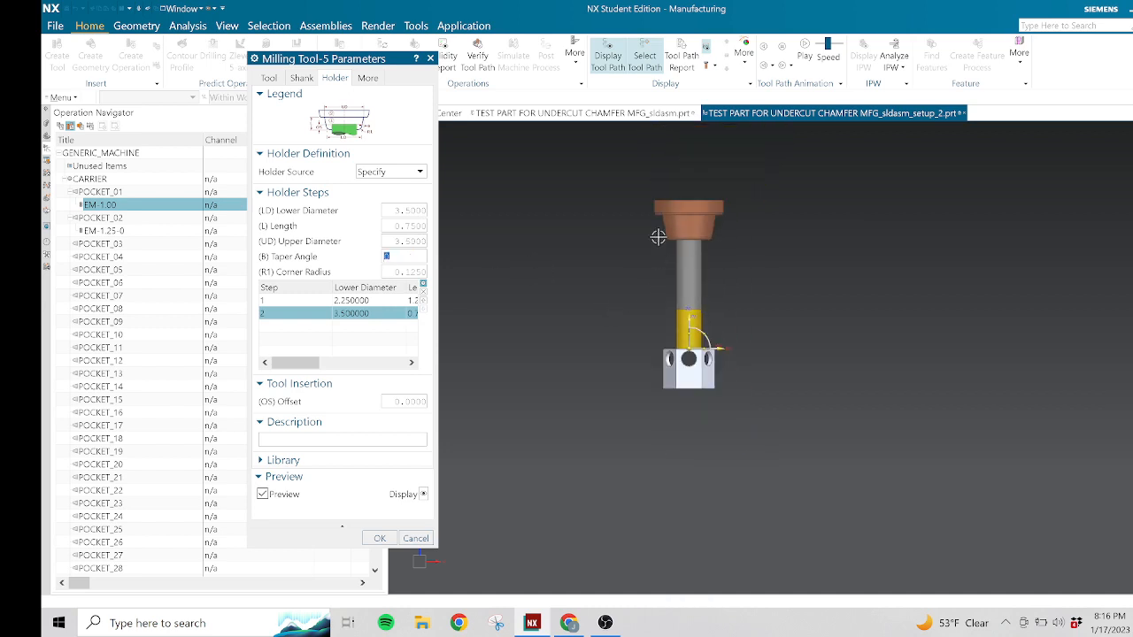
scroll(657, 237, up, 2)
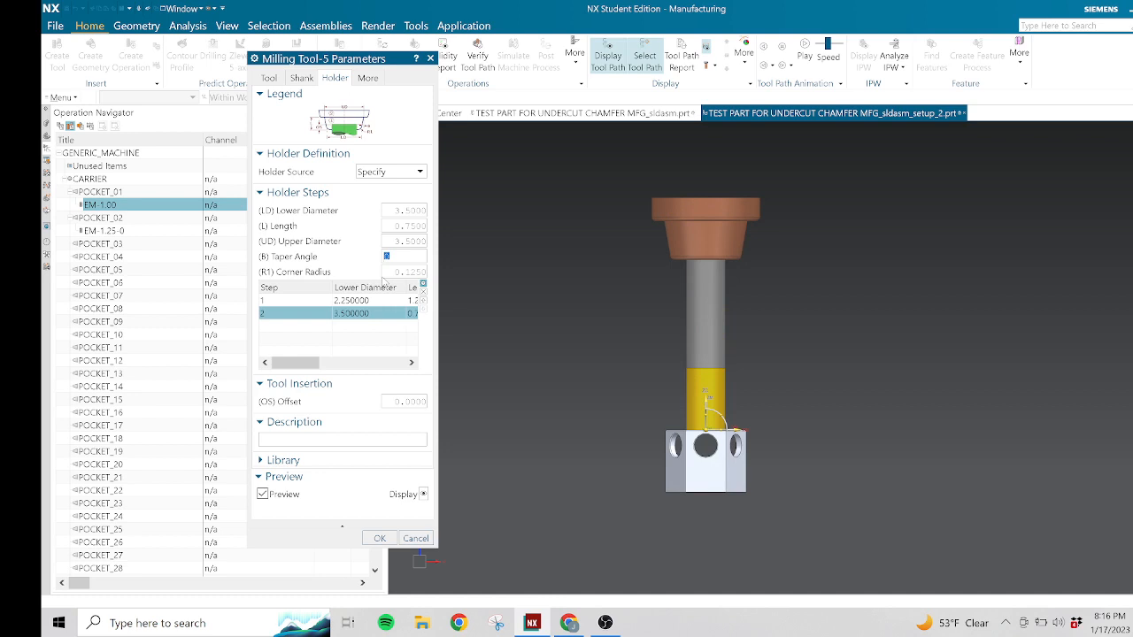
click(405, 271)
scroll(699, 225, up, 3)
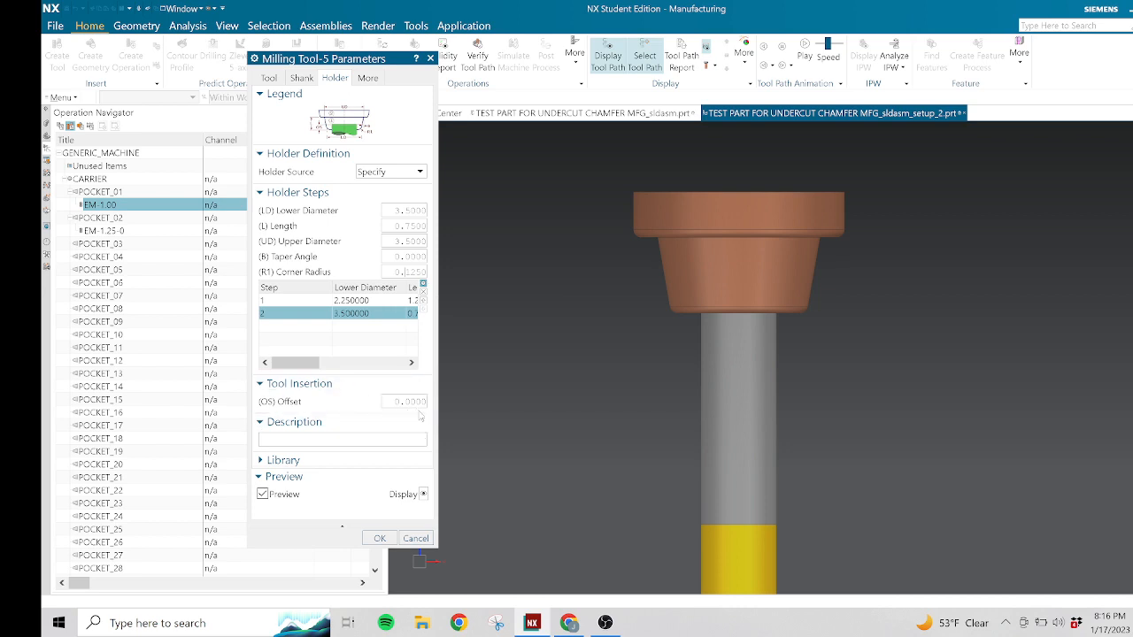
Set the holder's tool insertion offset to 2 and accept the EM-1.25-0 tool definition.
click(417, 399)
text(3)
key(Return)
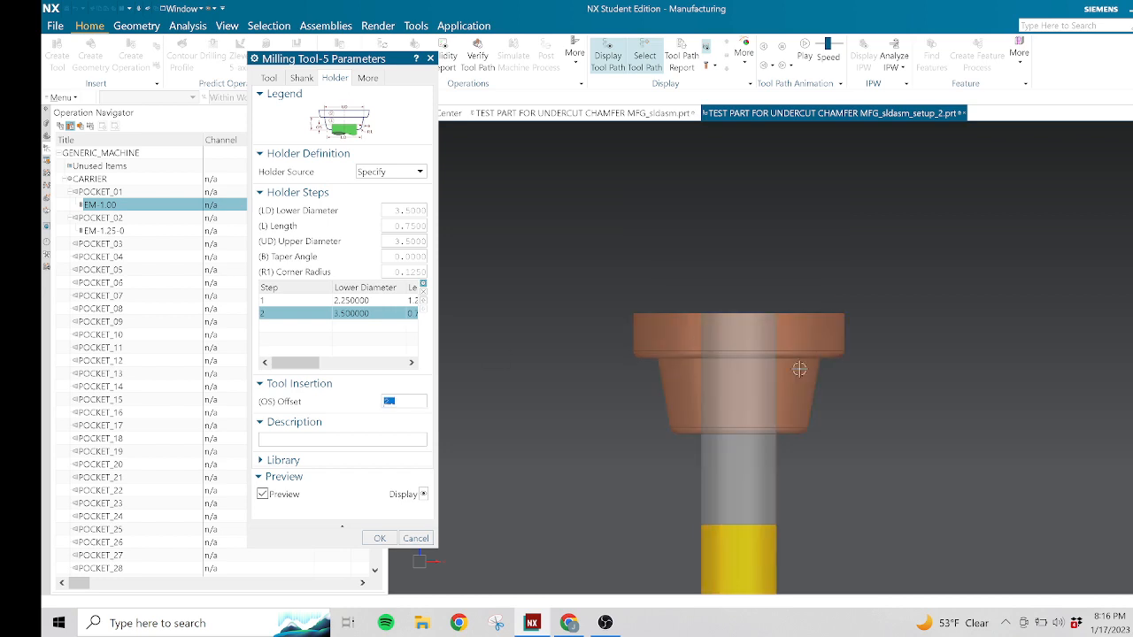
scroll(854, 443, up, 4)
scroll(807, 531, down, 1)
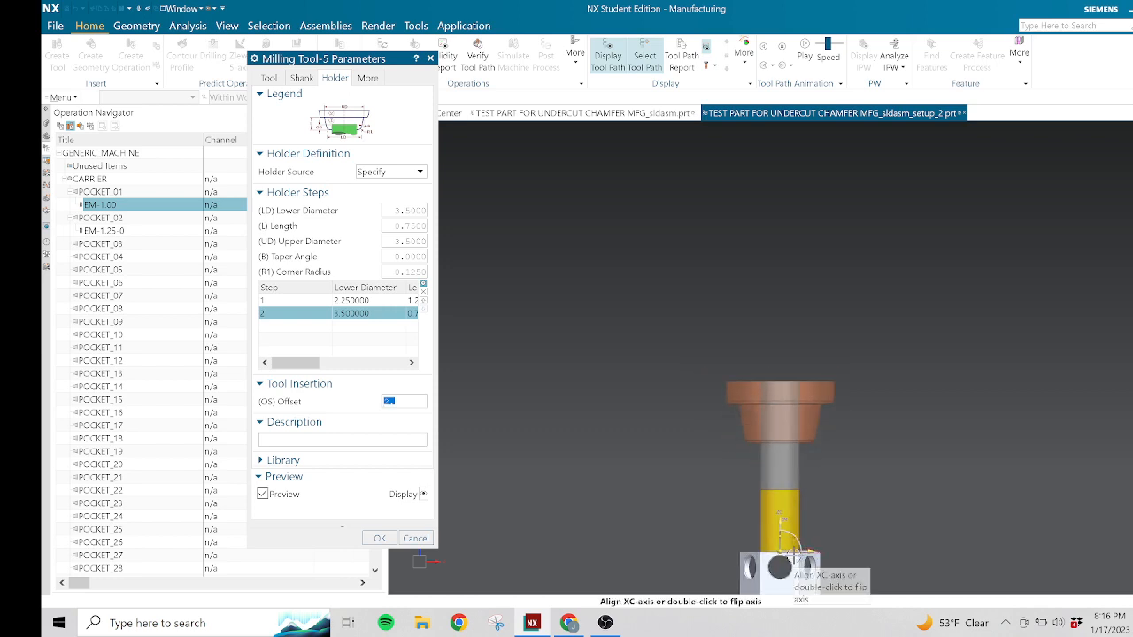
scroll(789, 478, down, 2)
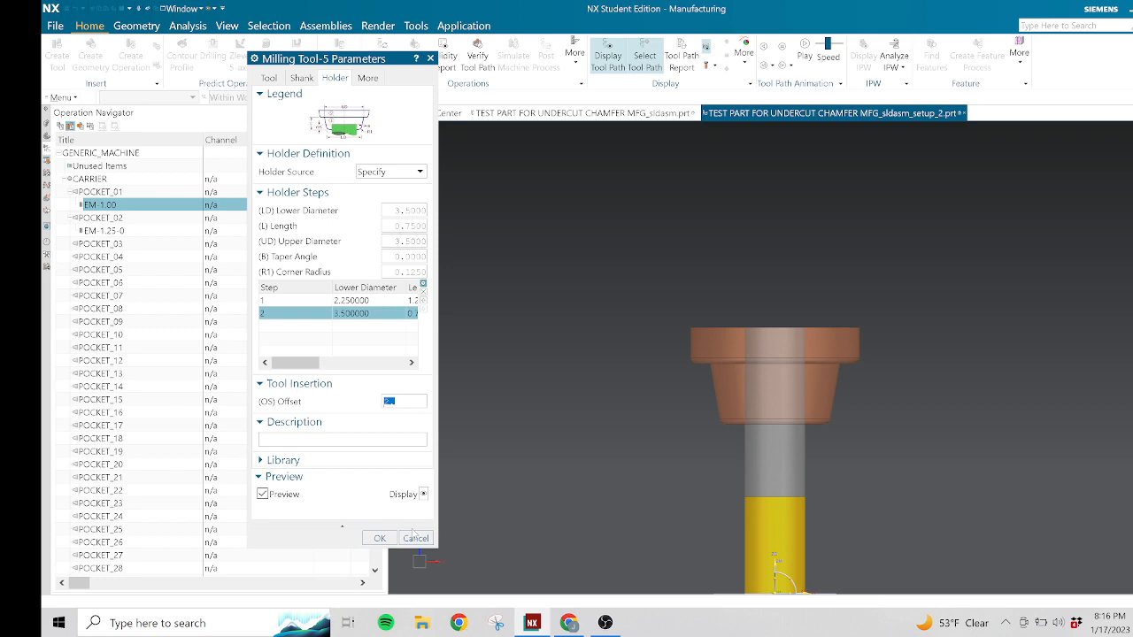
click(380, 538)
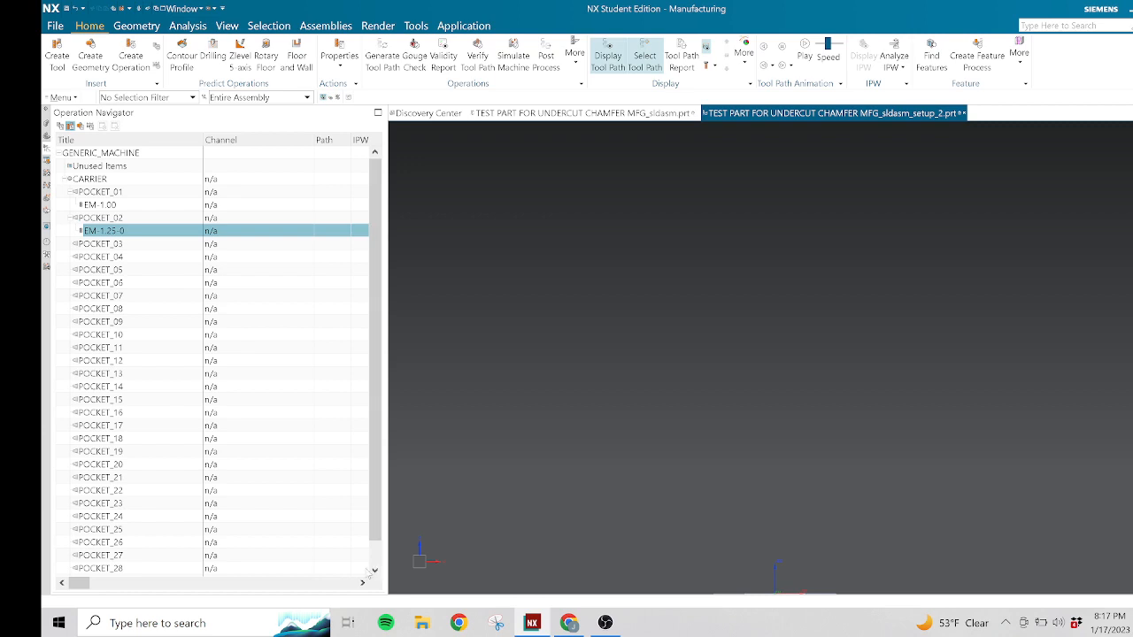
Create a mill_planar milling tool named EM-1.0-R.125 in POCKET_04.
click(103, 257)
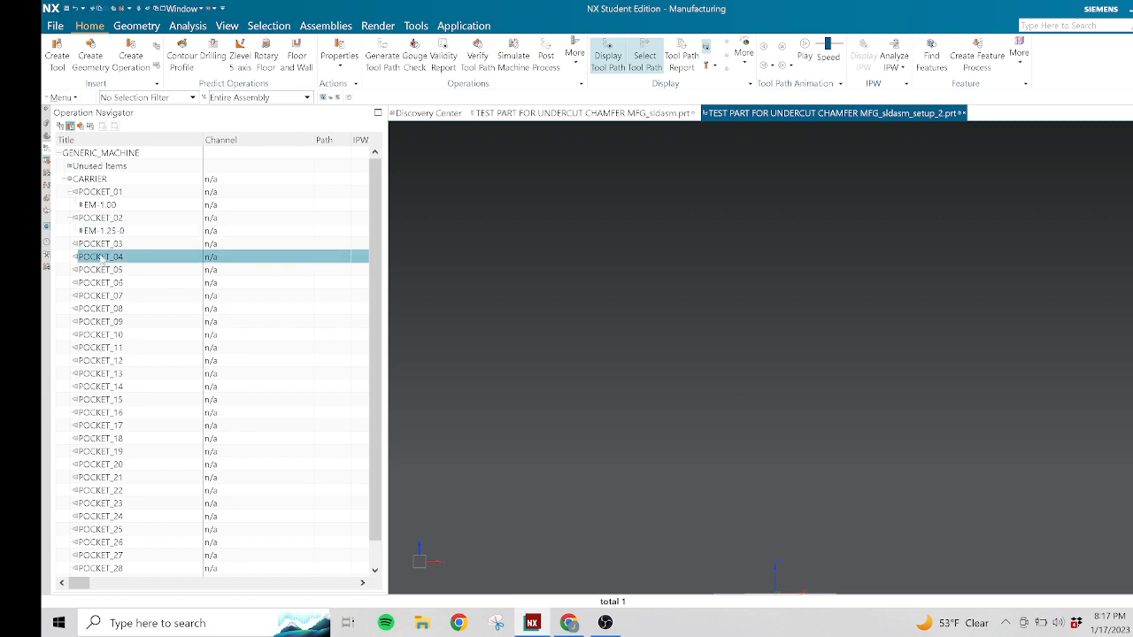
right_click(103, 257)
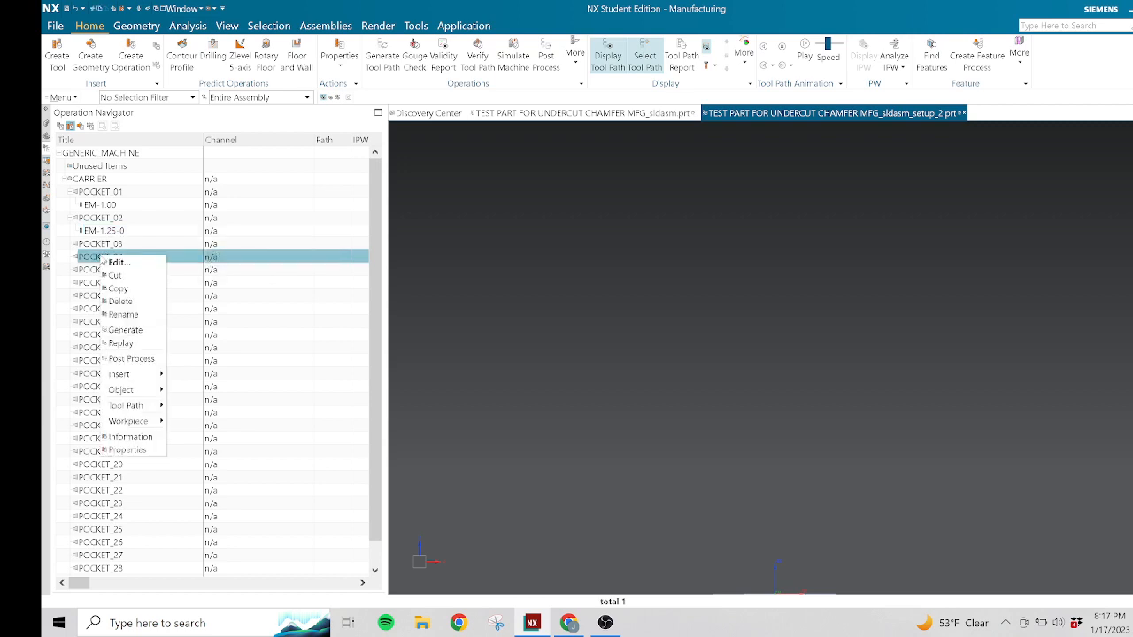
mouse_move(148, 378)
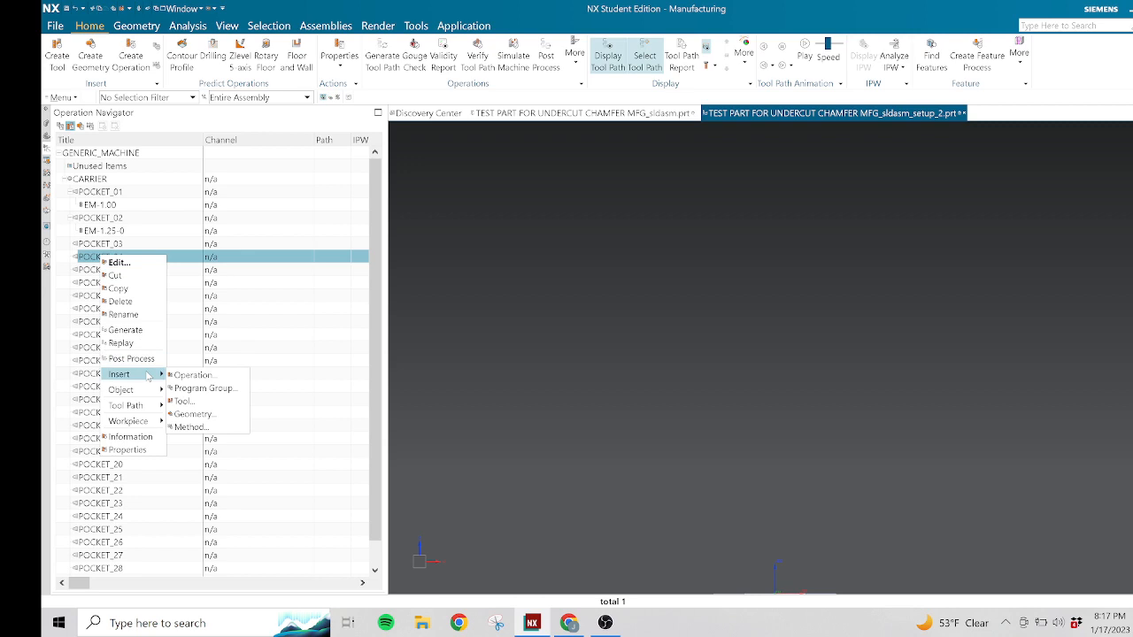
click(193, 401)
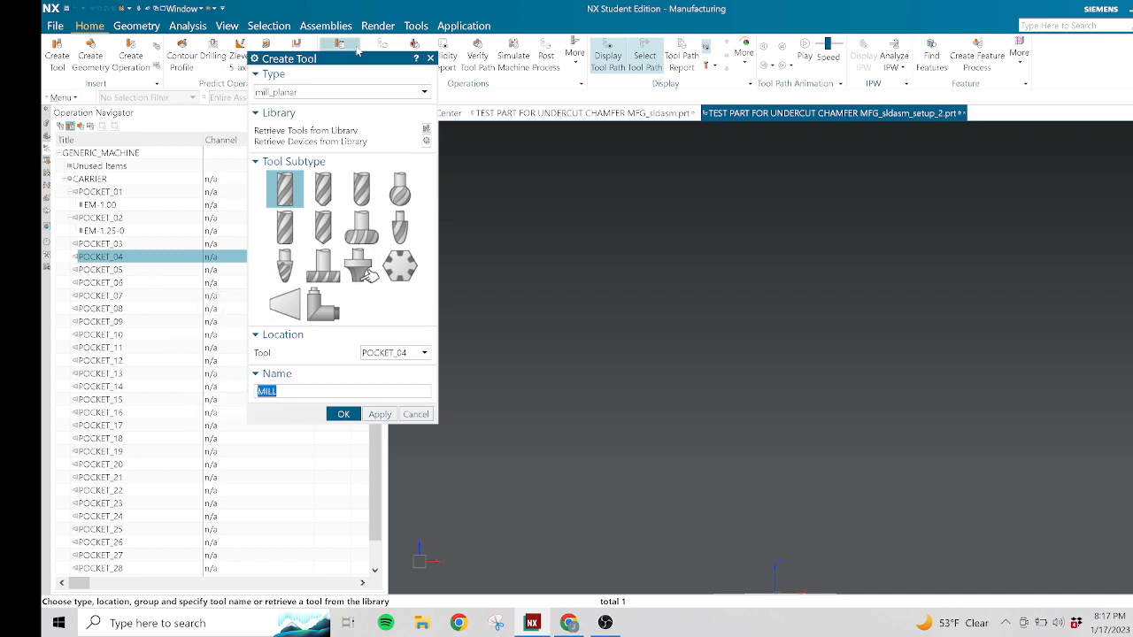
drag(358, 62, 385, 81)
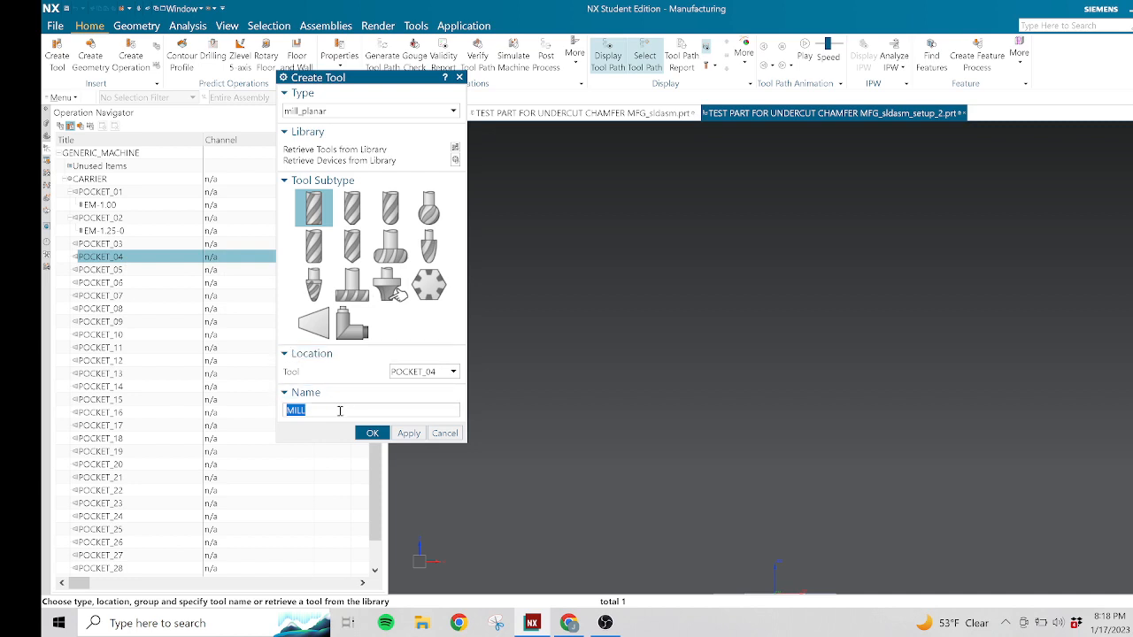
text(EM-1.0-.125C)
key(BackSpace)
key(BackSpace)
key(BackSpace)
key(BackSpace)
key(BackSpace)
key(BackSpace)
text(R.125)
drag(411, 81, 406, 62)
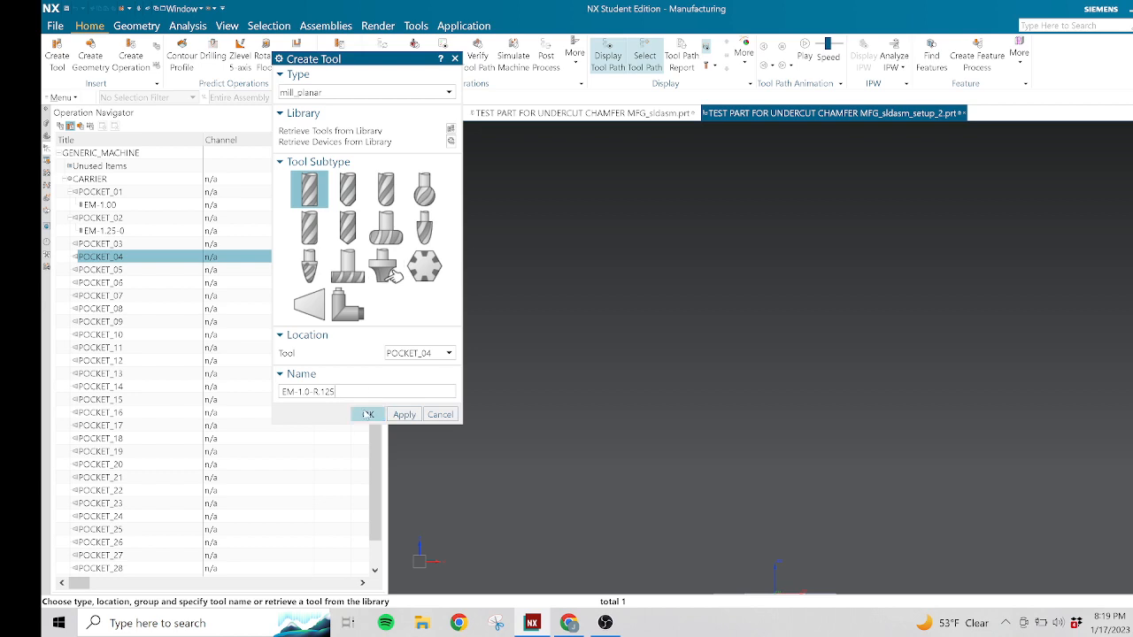
click(367, 414)
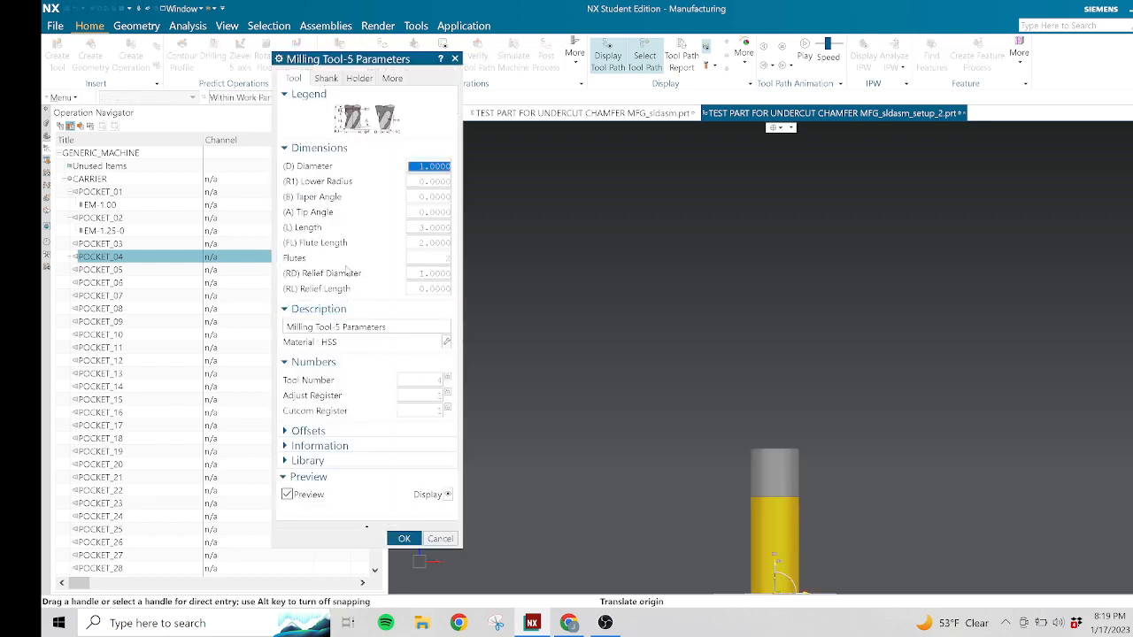
Set the EM-1.0-R.125 tool's lower radius to .125 and its taper angle to 10.
click(422, 179)
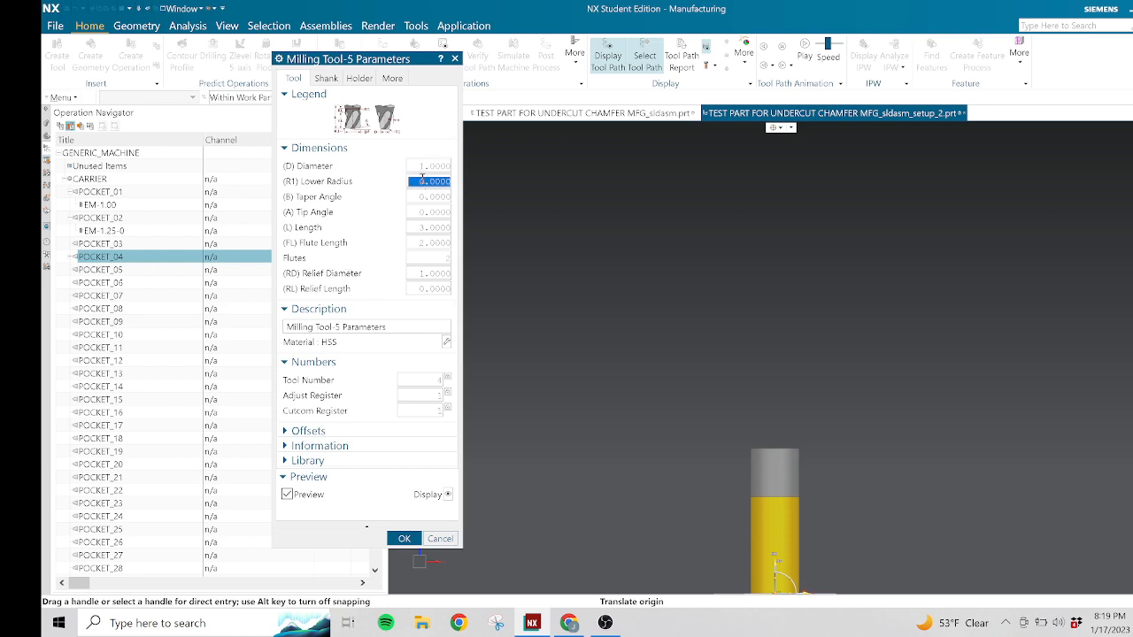
text(.125)
key(Tab)
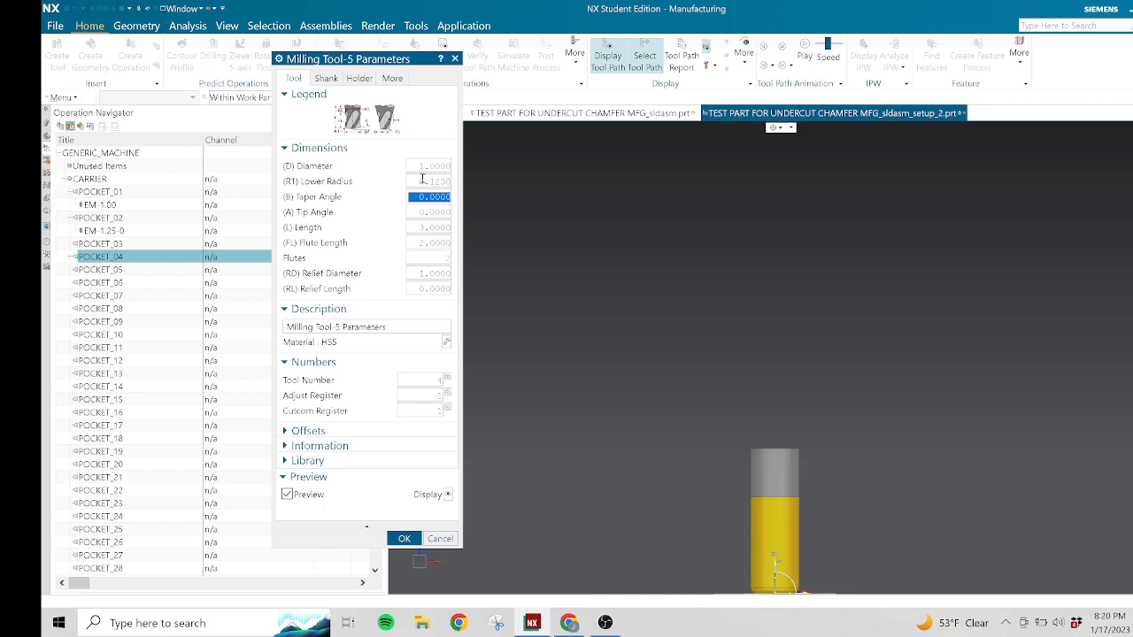
text(10)
key(Tab)
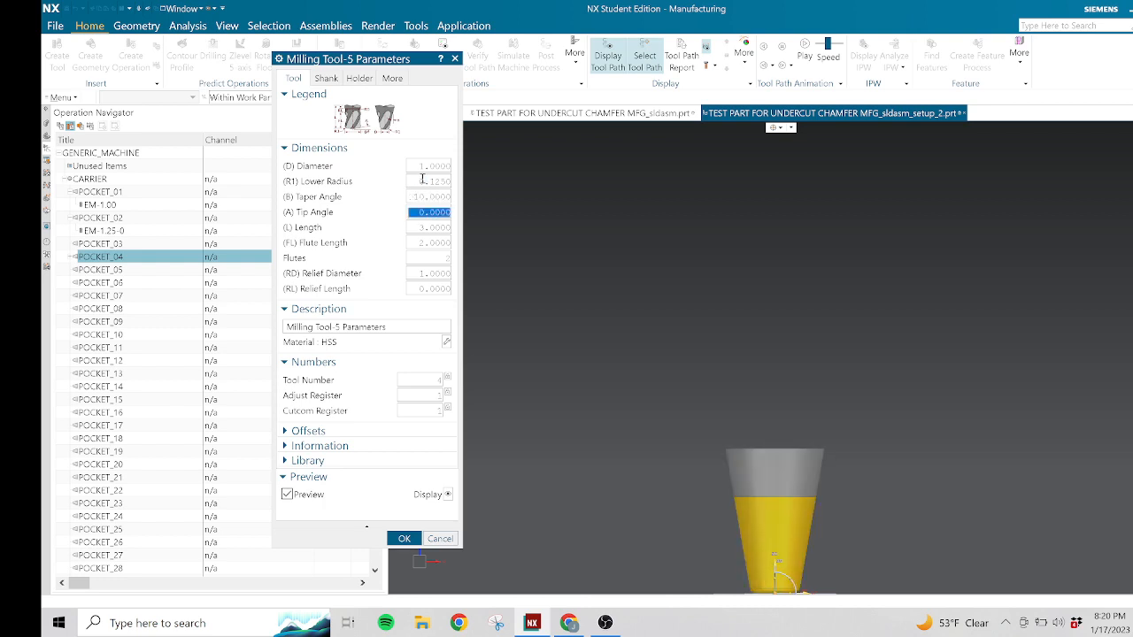
Set the EM-1.0-R.125 tool's length to 2 and its flute count to 3.
key(Tab)
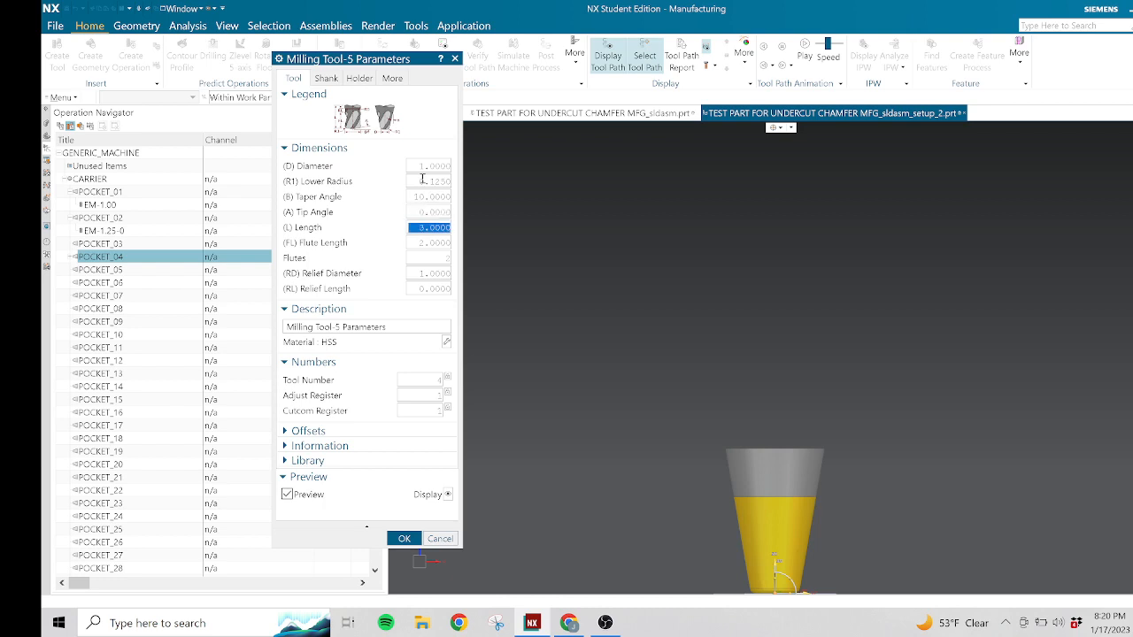
text(2.)
key(Tab)
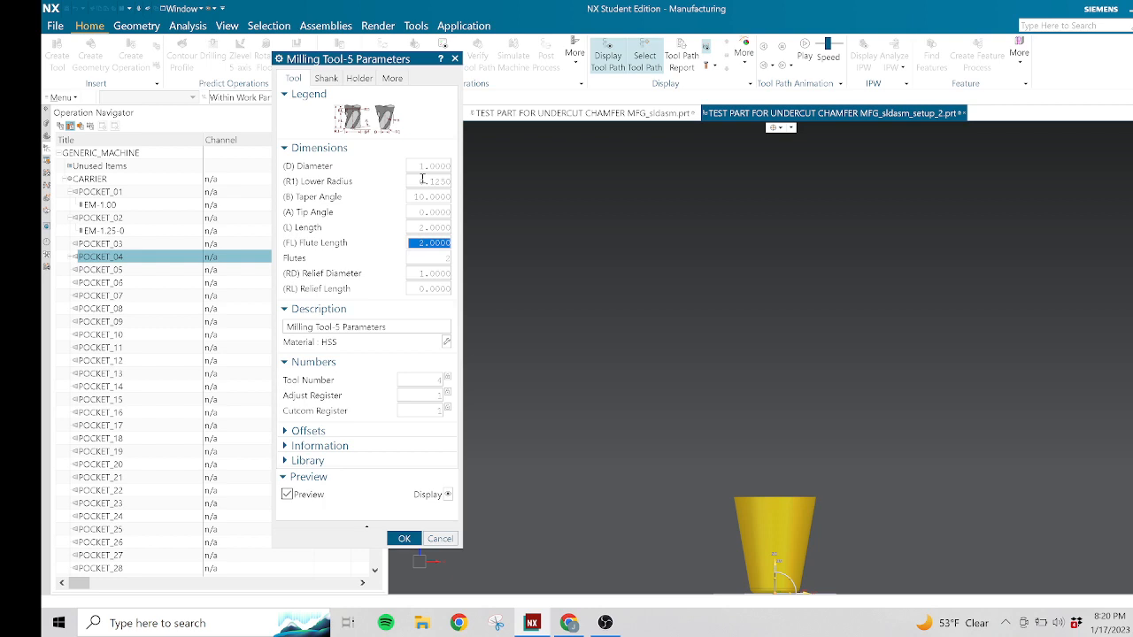
click(431, 227)
double_click(433, 258)
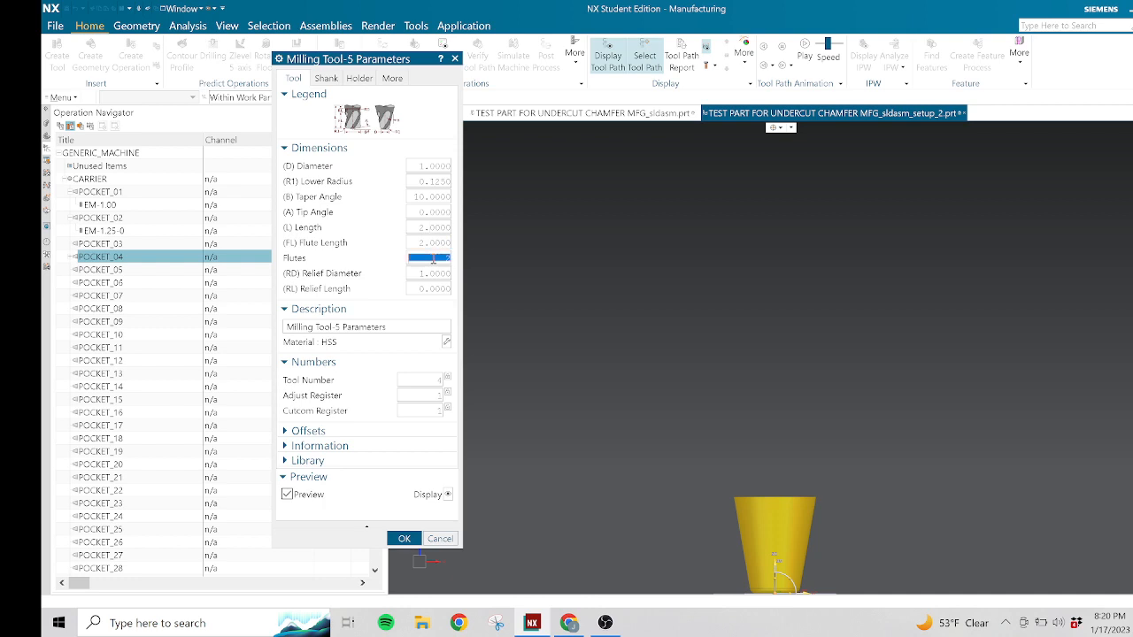
text(3)
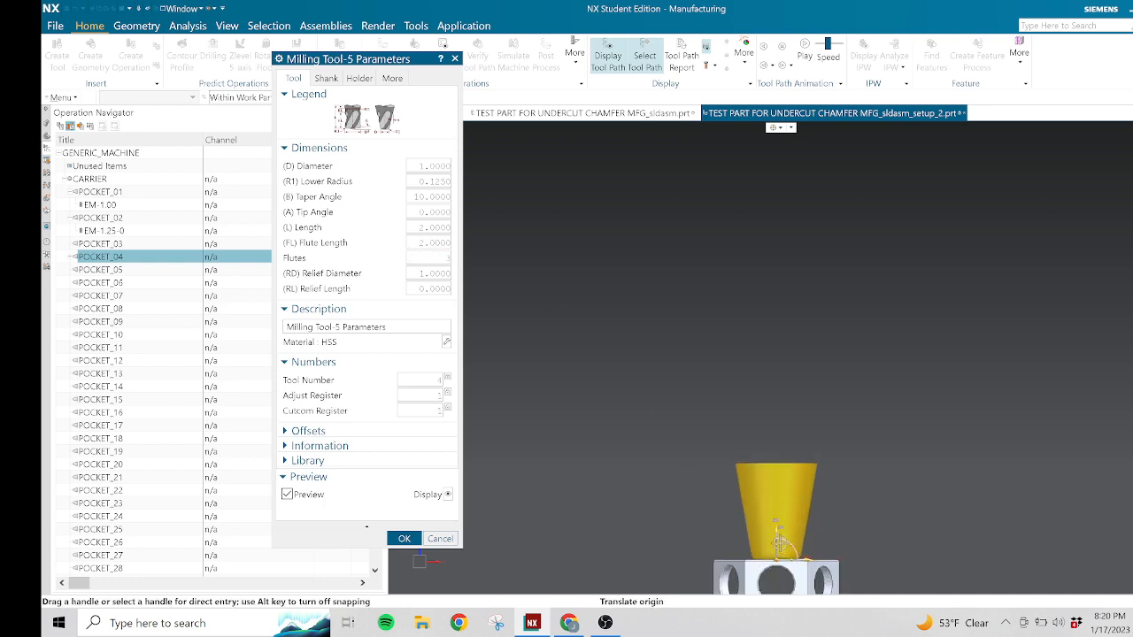
Set the EM-1.0-R.125 tool's relief diameter to 0.
scroll(784, 531, up, 2)
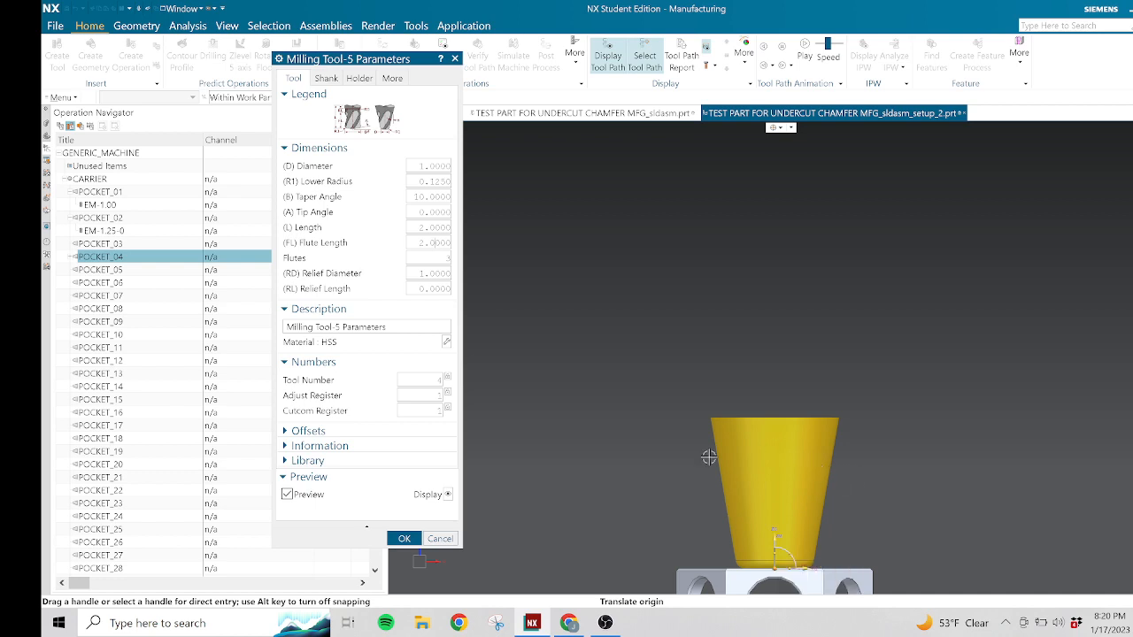
click(444, 273)
text(0)
click(435, 258)
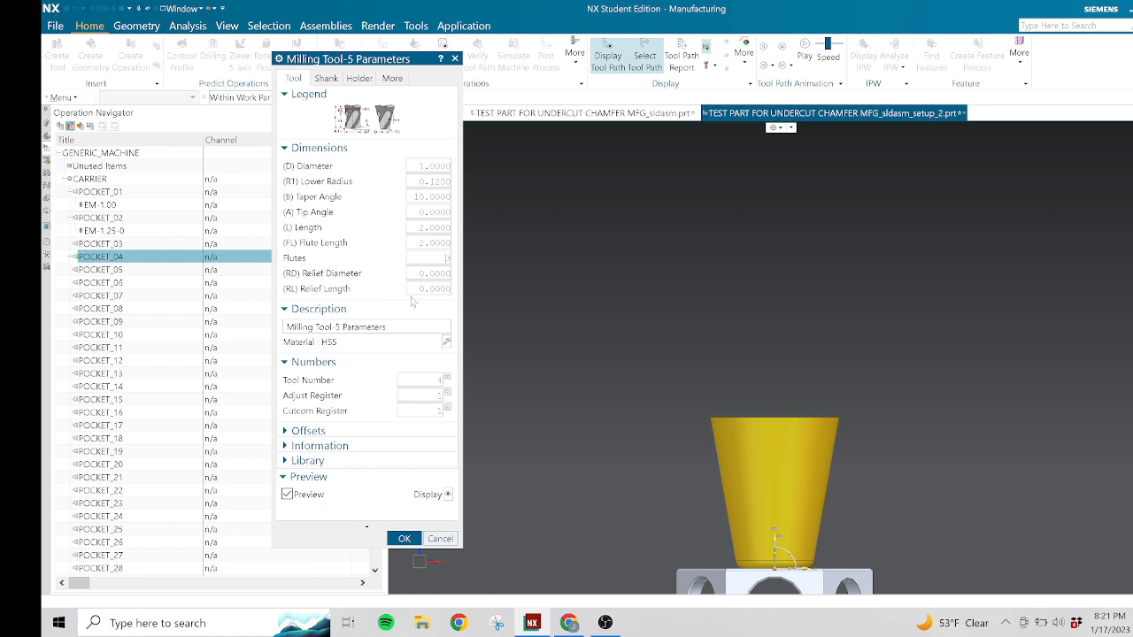
Assign the HSM End Mill TiAlN Coated material (TMC0_00022) to the EM-1.0-R.125 tool.
click(446, 343)
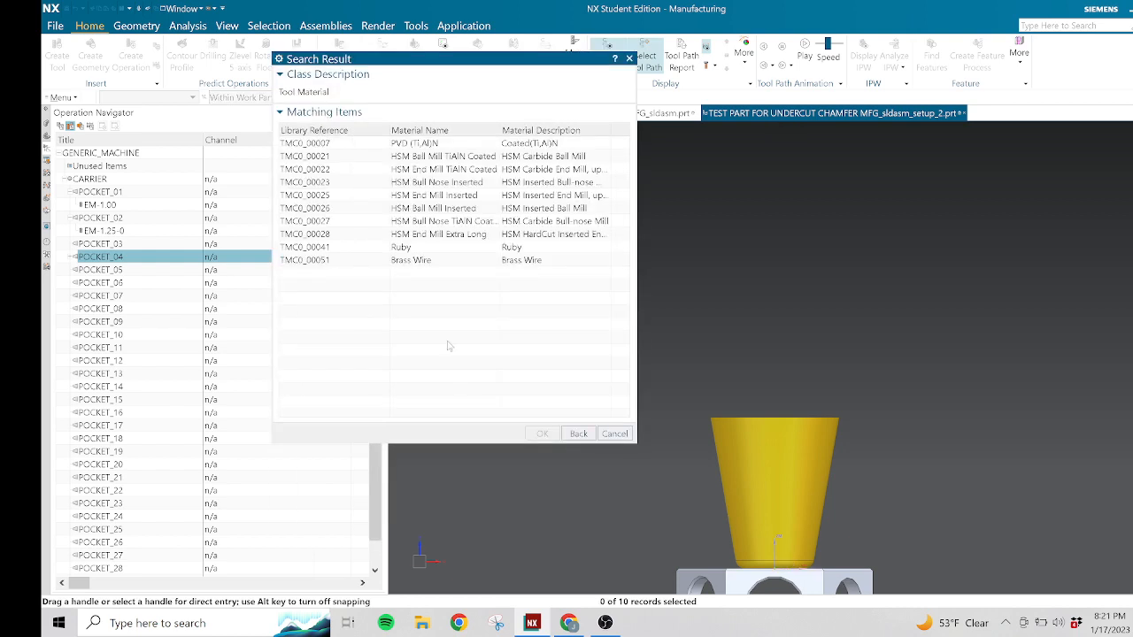
click(322, 171)
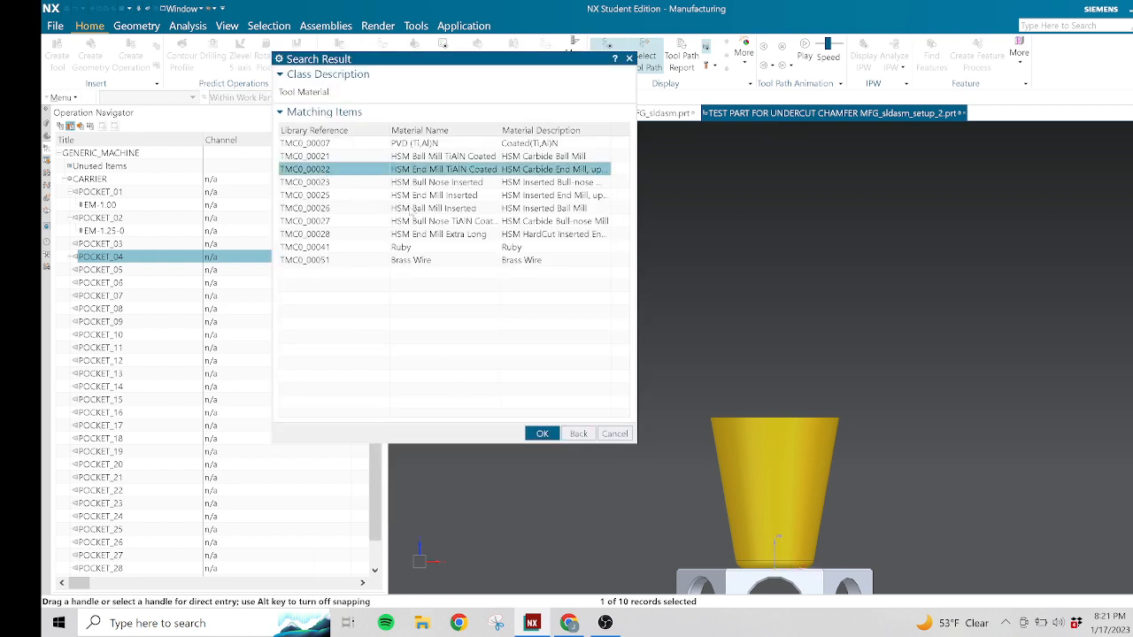
click(553, 433)
click(553, 435)
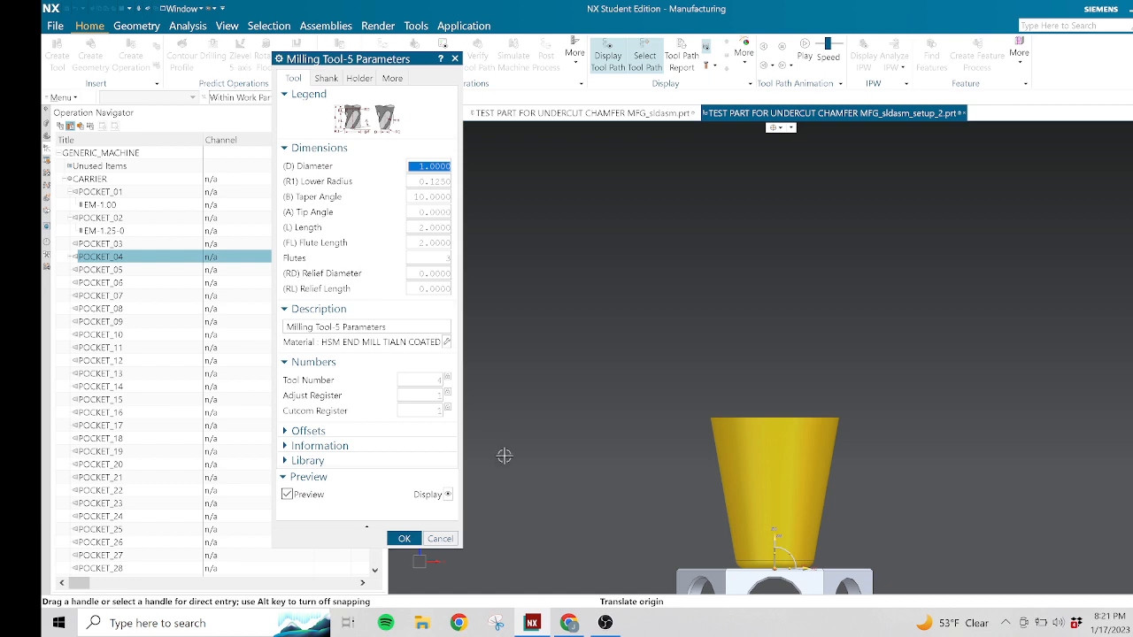
Define a shank for the EM-1.0-R.125 tool with a shank length of 2.5 and a shank taper length of 0.
click(360, 78)
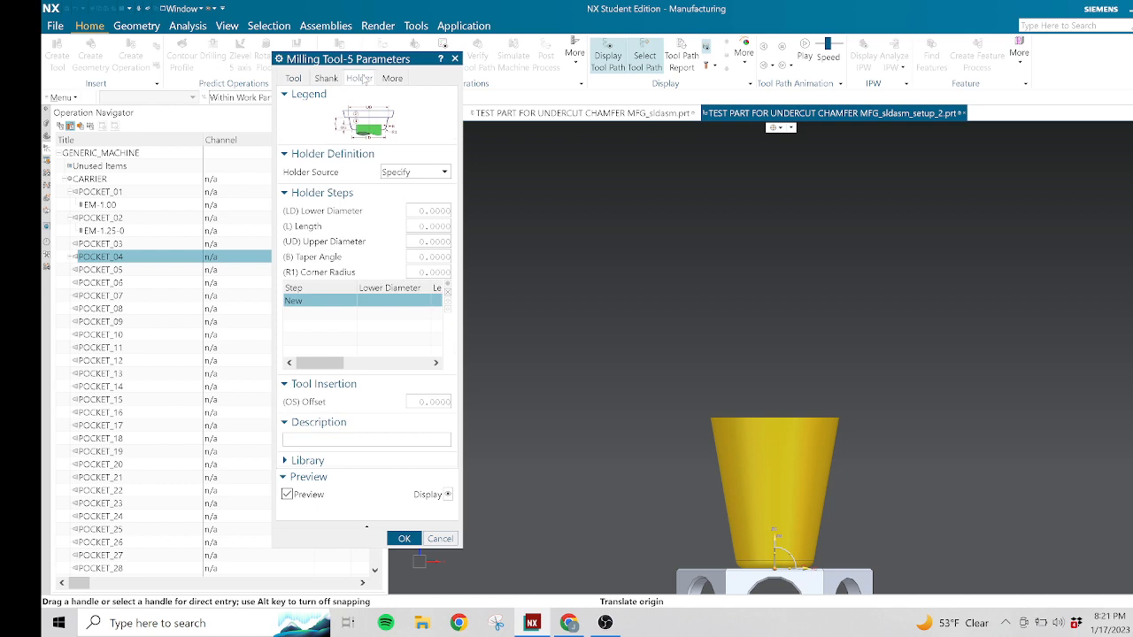
click(326, 78)
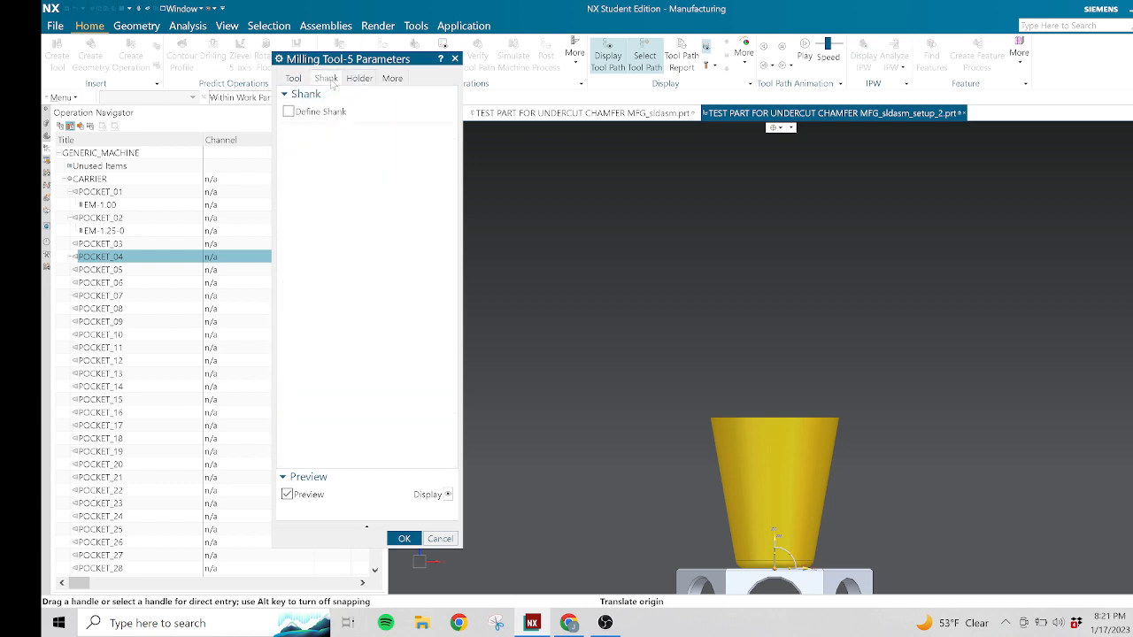
click(289, 112)
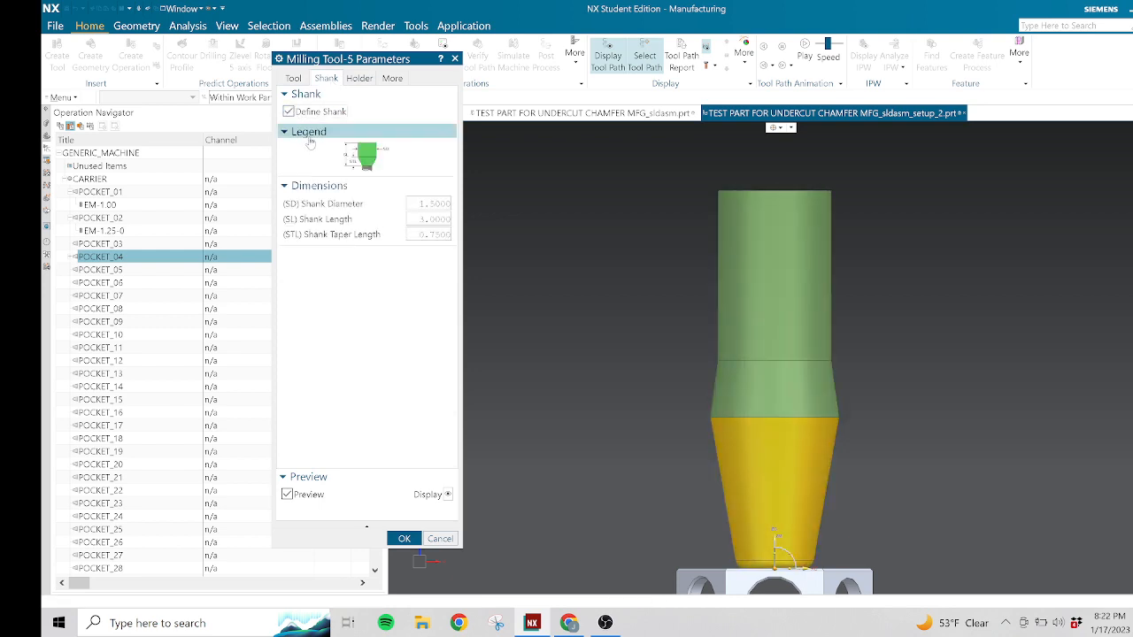
click(426, 222)
text(2.5)
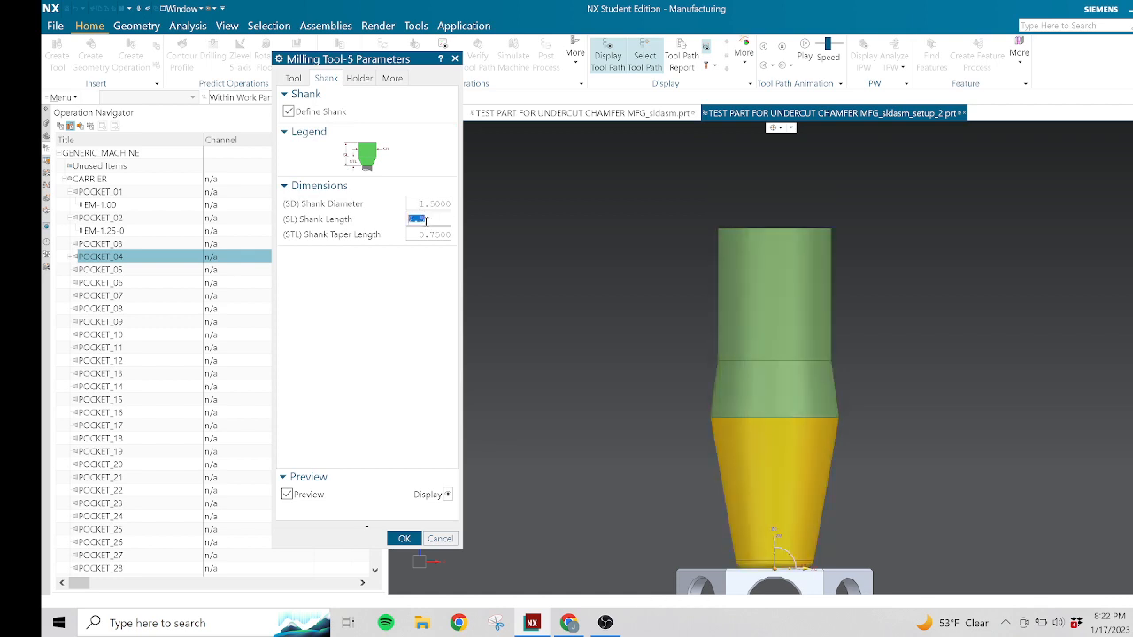
click(431, 236)
text(0)
key(Return)
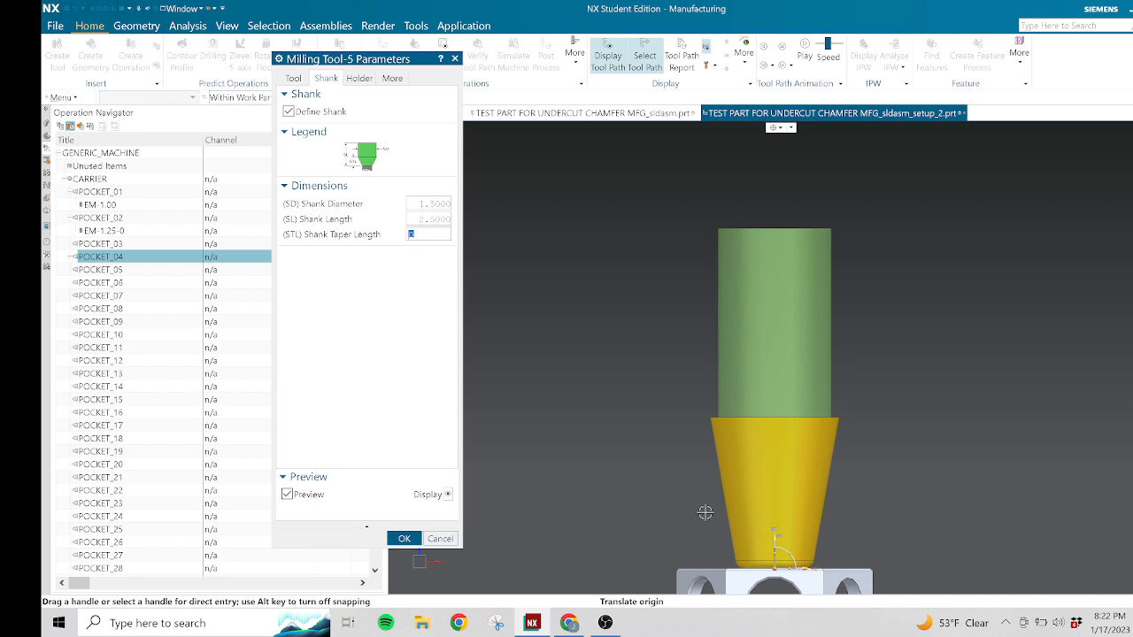
Add a holder step to the EM-1.0-R.125 tool with a lower diameter of 3.5 and a length of 0.75.
click(356, 79)
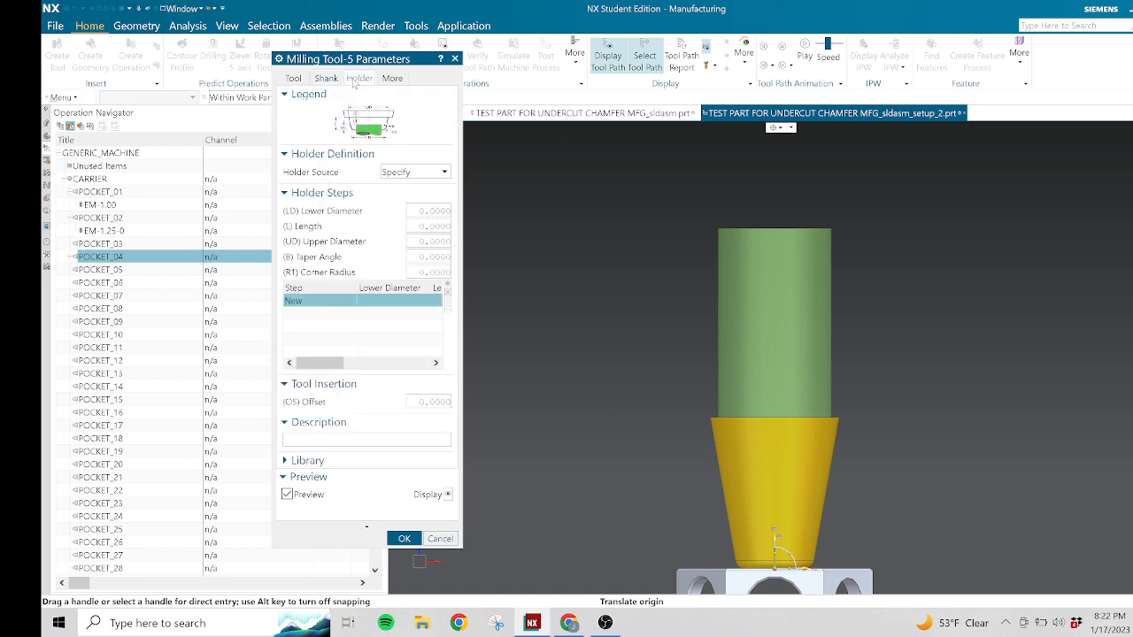
click(442, 210)
text(3.3)
key(Tab)
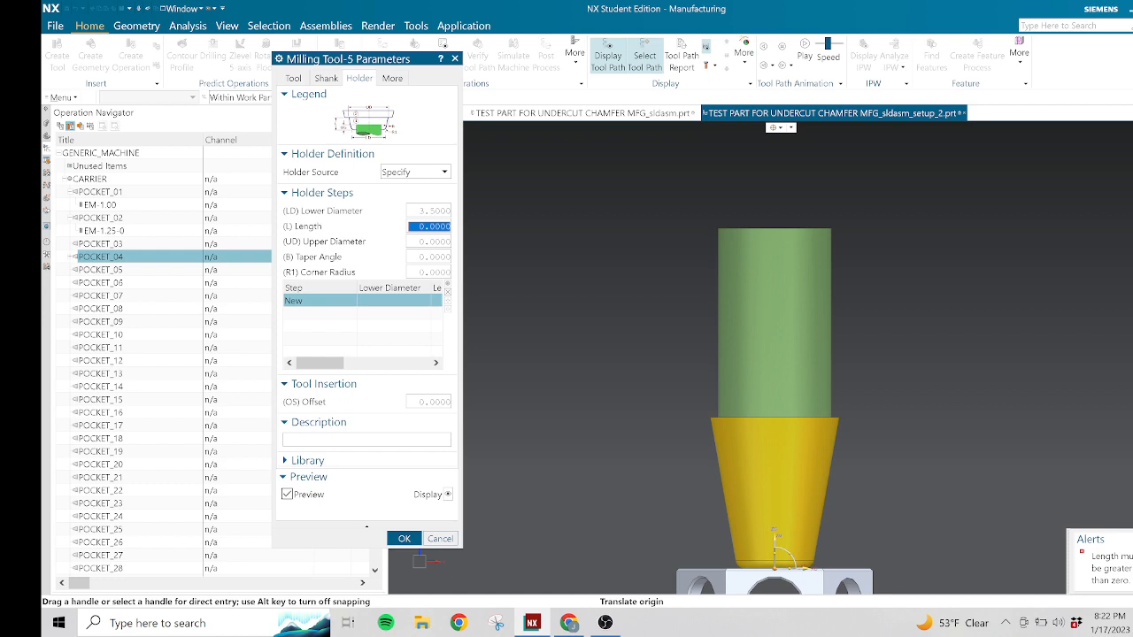
text(1)
text(75)
key(Tab)
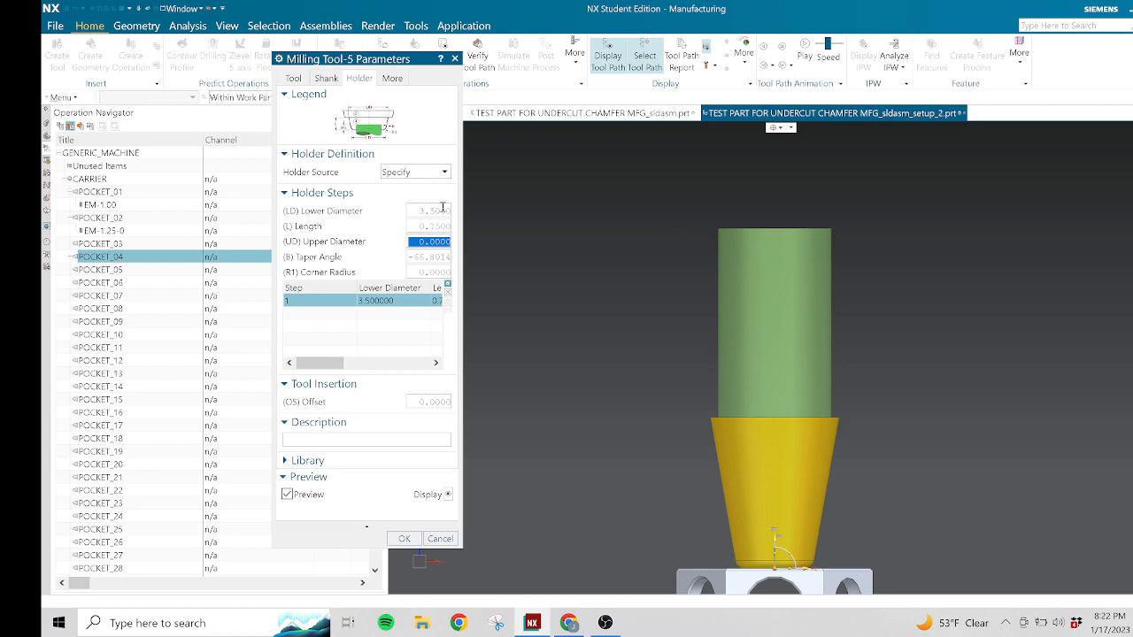
Set the holder step's taper angle to 0 and corner radius to .125, and accept the EM-1.0-R.125 tool.
key(Tab)
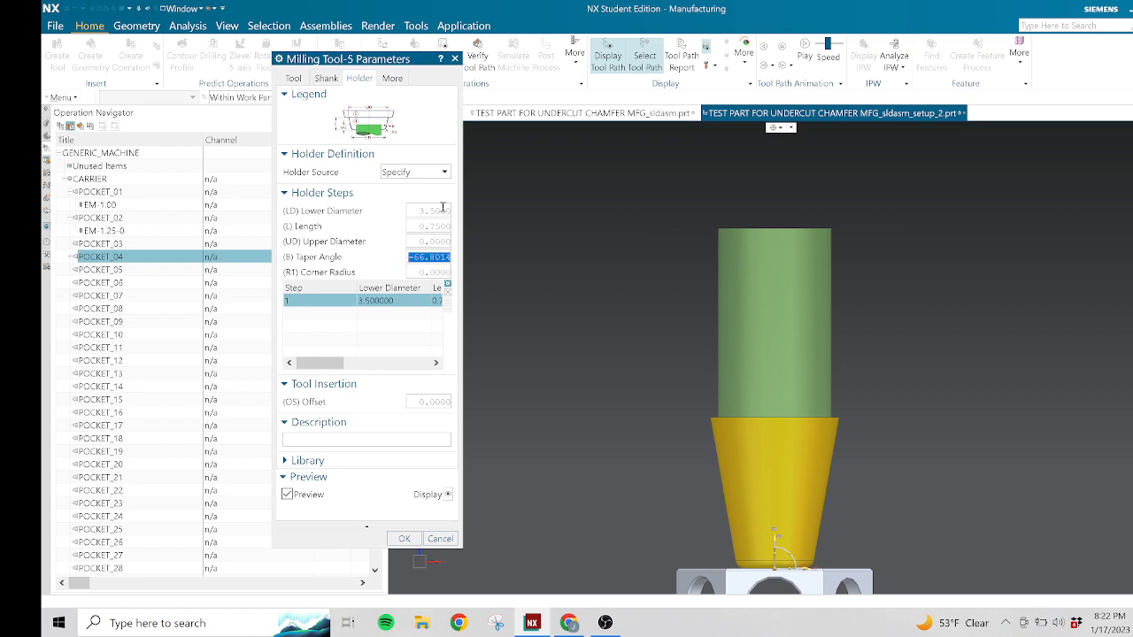
text(0)
key(Tab)
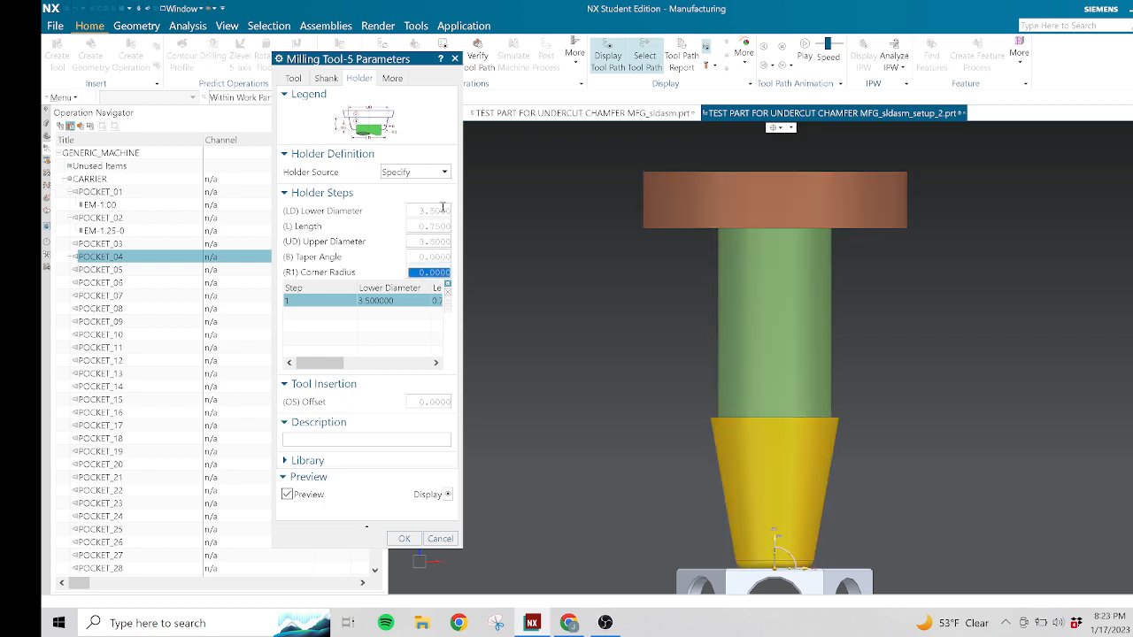
text(.125)
key(Return)
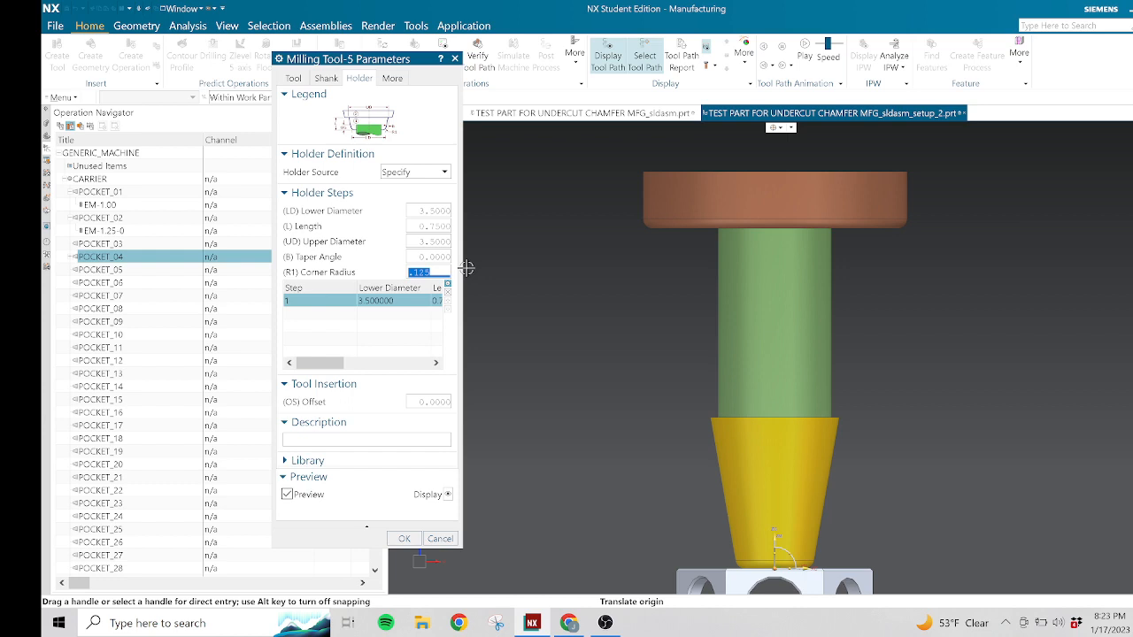
key(Tab)
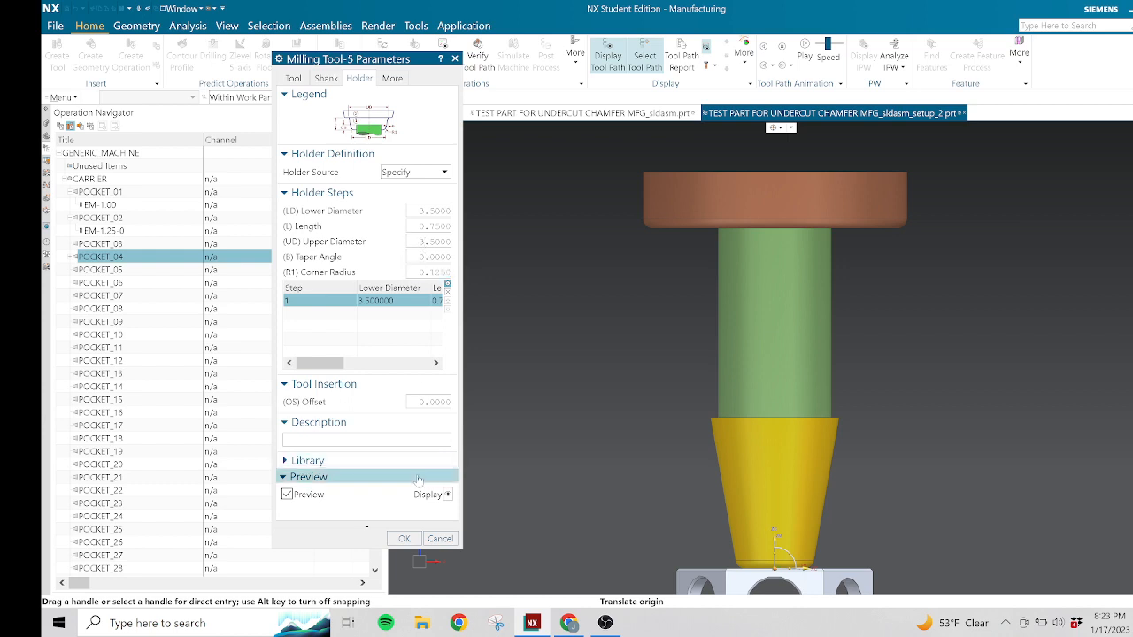
click(405, 539)
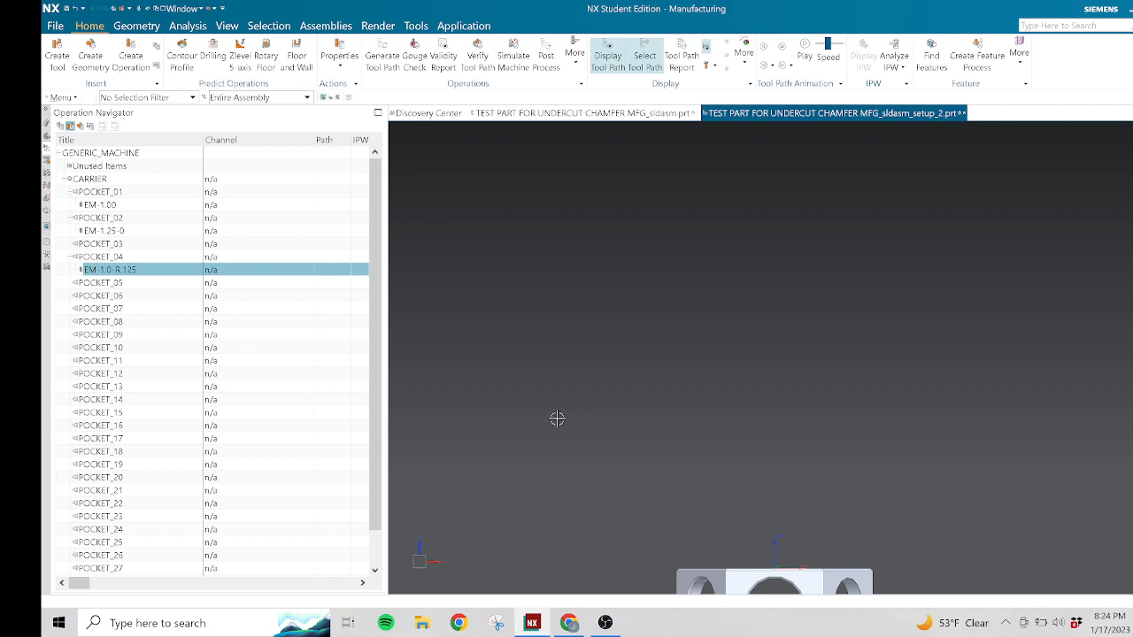
Copy the EM-1.00 tool from POCKET_01 and paste it inside POCKET_03.
click(104, 205)
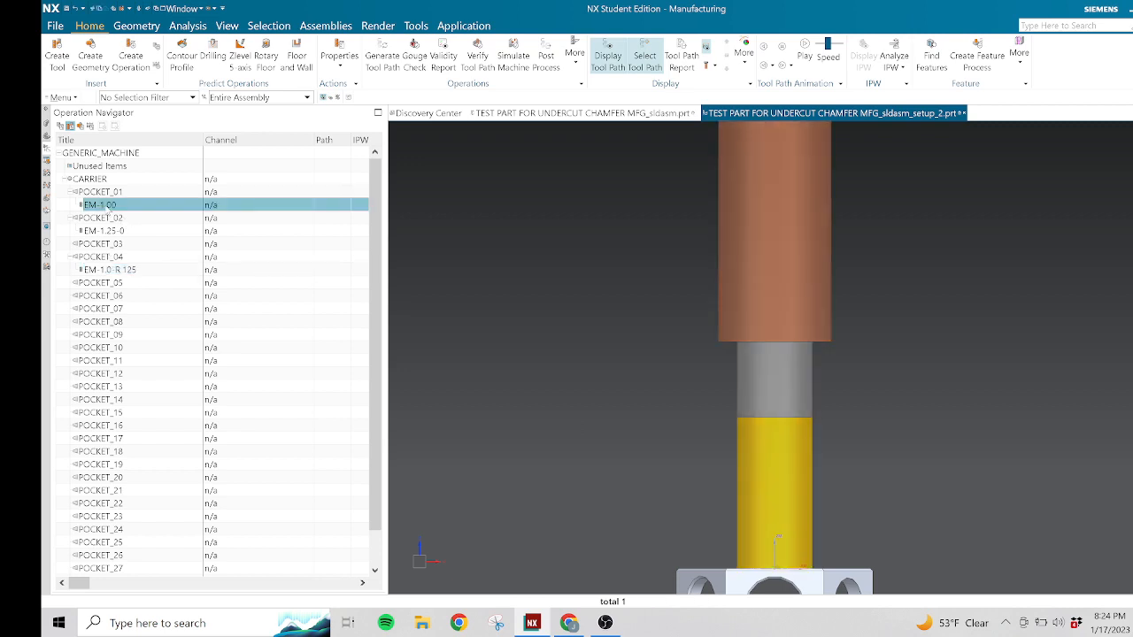
right_click(105, 204)
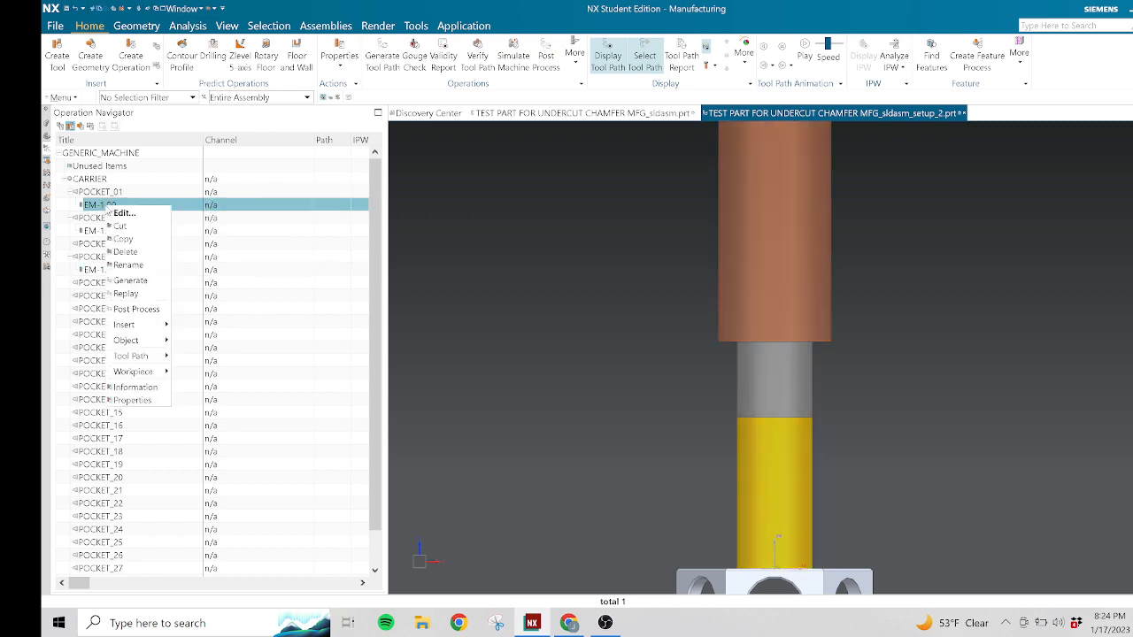
click(140, 241)
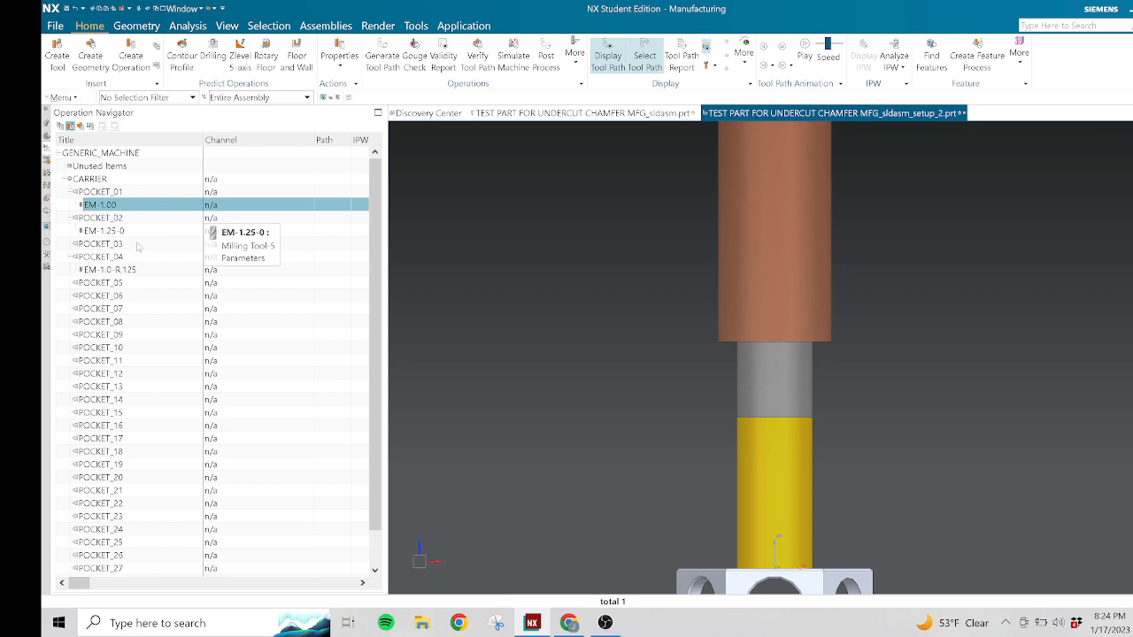
right_click(112, 247)
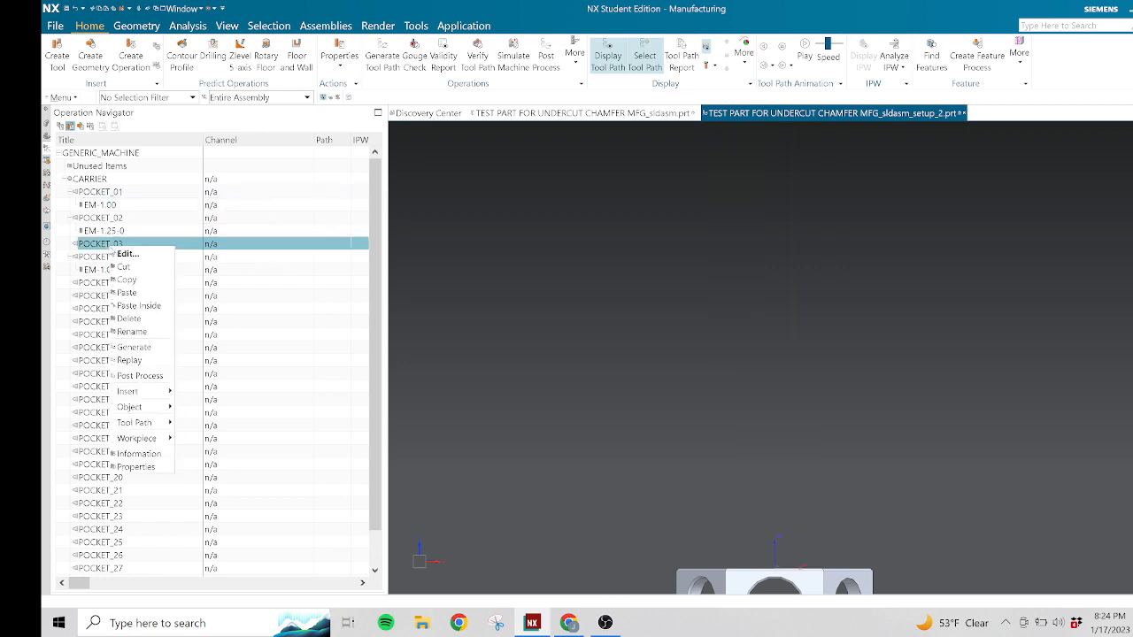
click(140, 306)
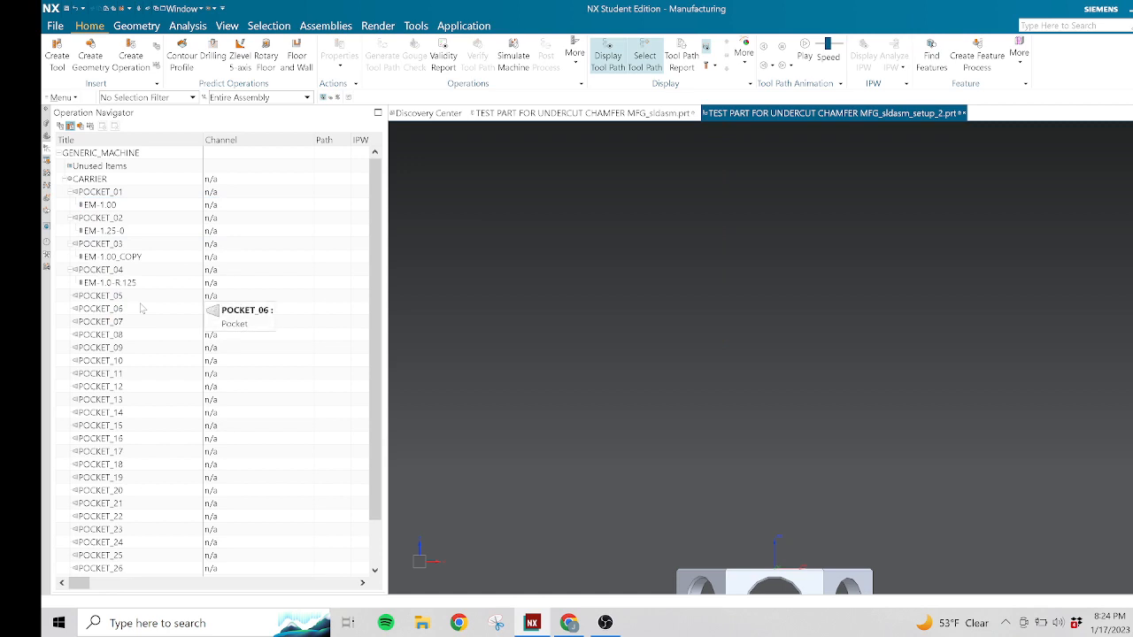
Rename the copied tool in POCKET_03 as EM-1.00_R.25.
click(128, 259)
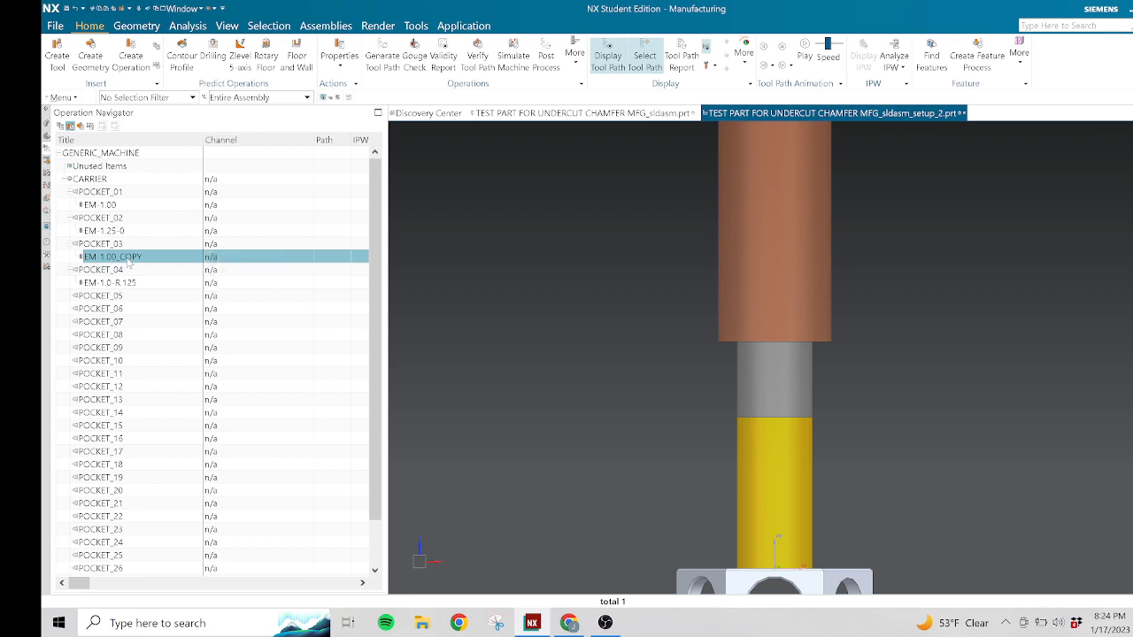
right_click(128, 260)
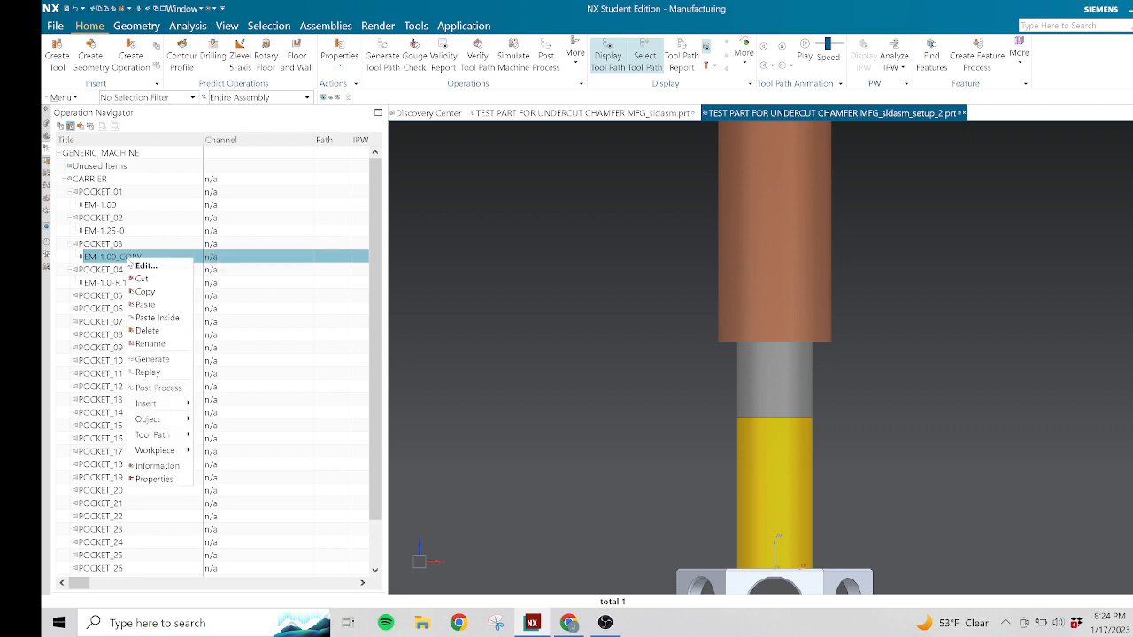
click(150, 343)
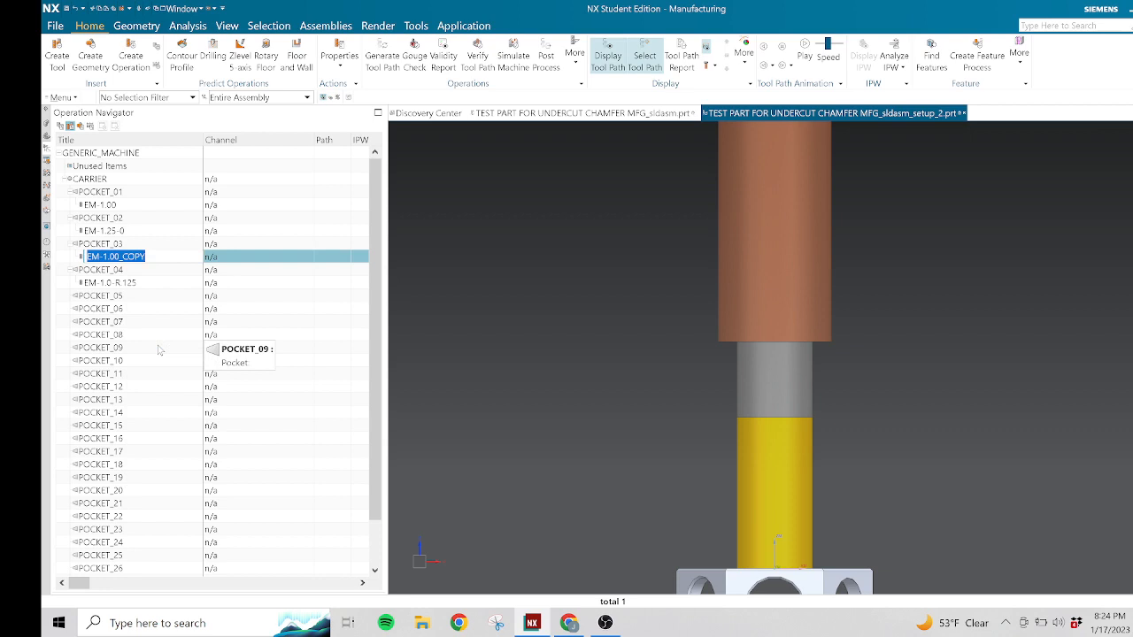
click(161, 256)
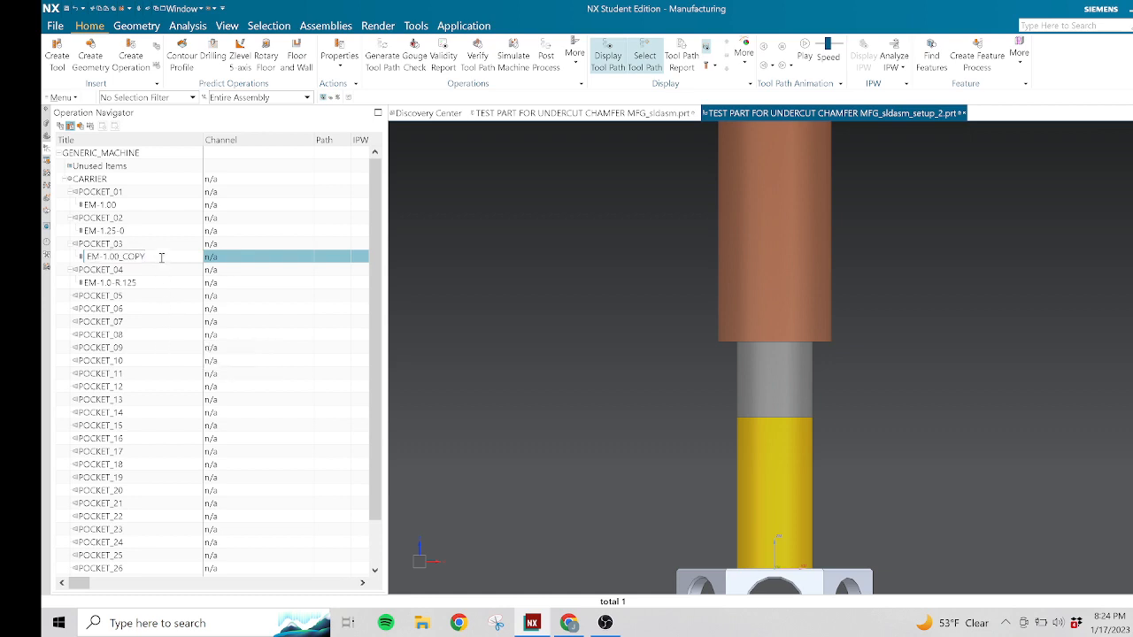
key(BackSpace)
key(BackSpace)
key(BackSpace)
key(BackSpace)
text(25)
text(R)
key(BackSpace)
key(BackSpace)
key(BackSpace)
text(R.25)
key(Return)
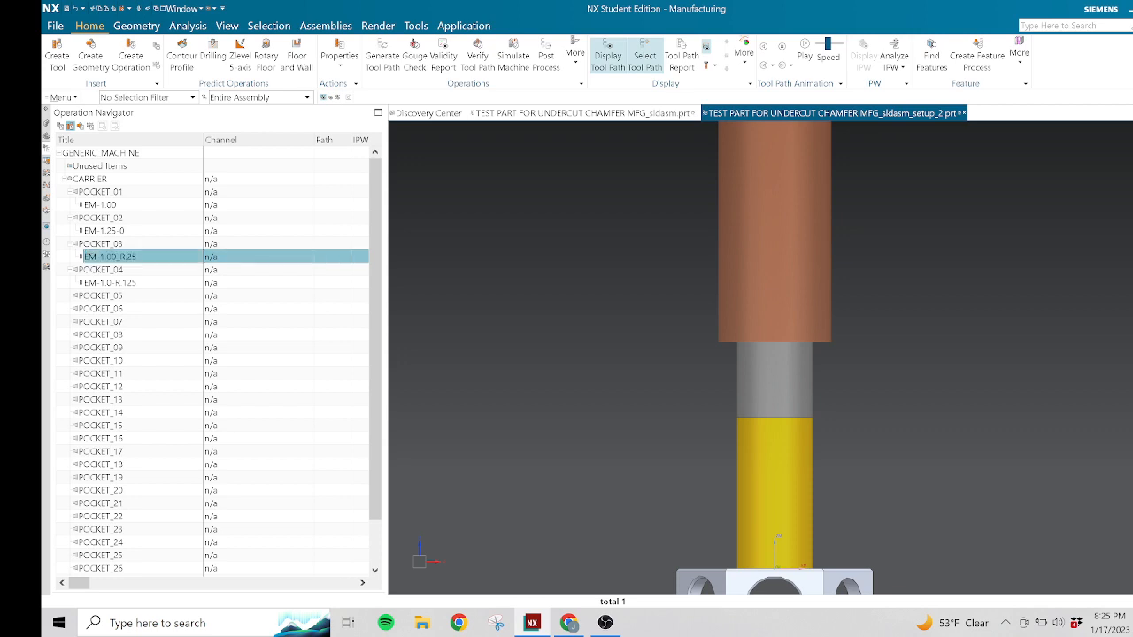
Set the lower radius of the EM-1.00_R.25 tool to .25.
double_click(143, 257)
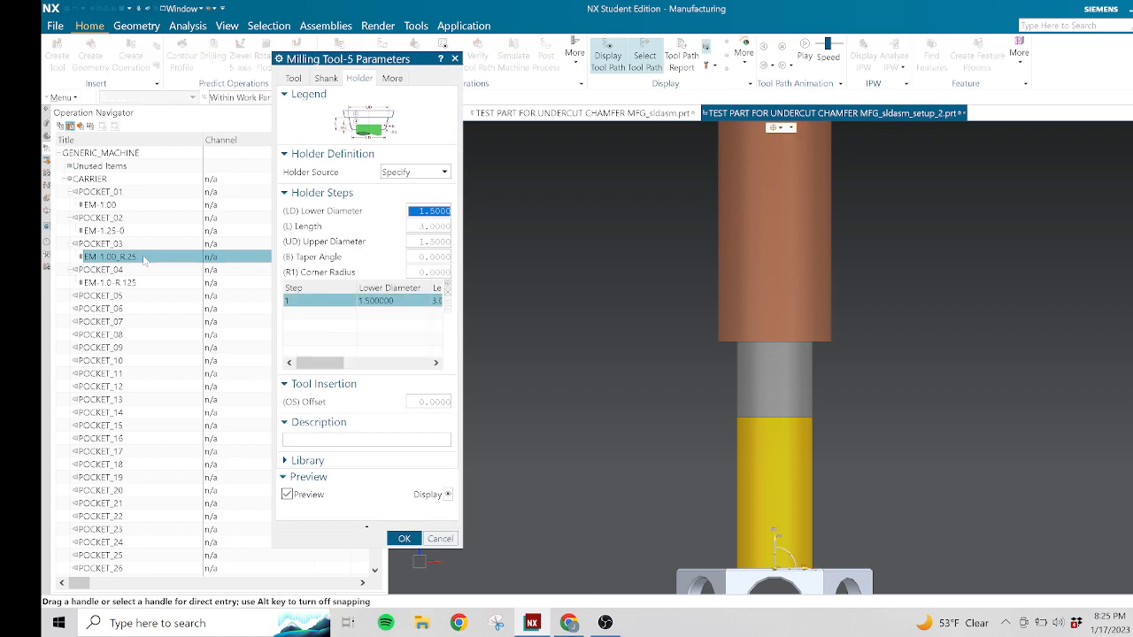
click(300, 80)
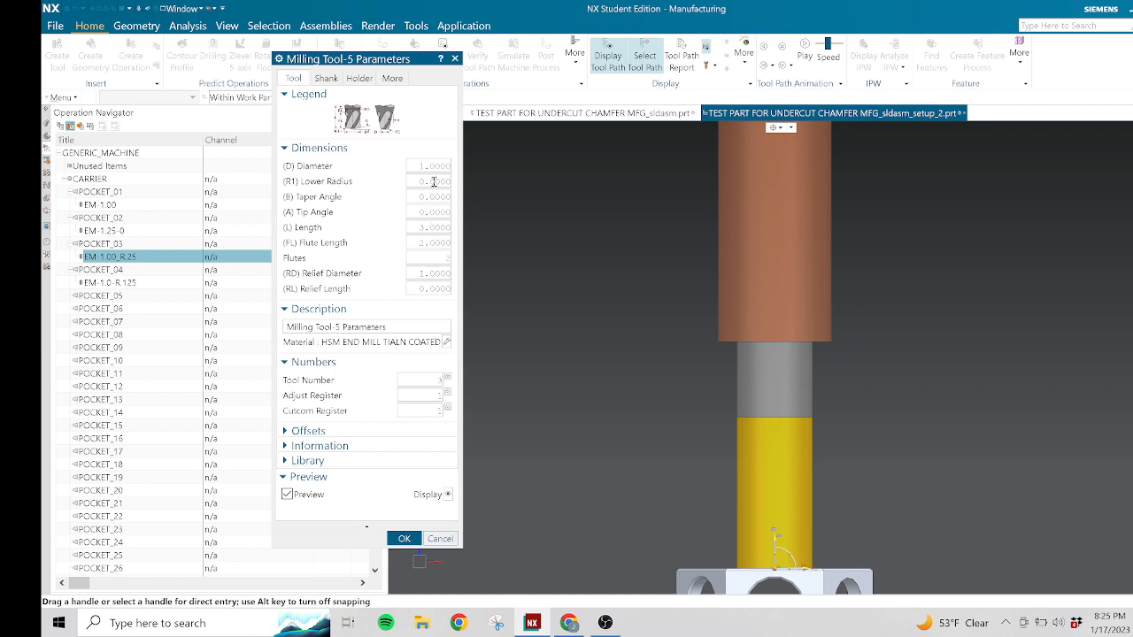
click(432, 181)
text(.25)
key(Return)
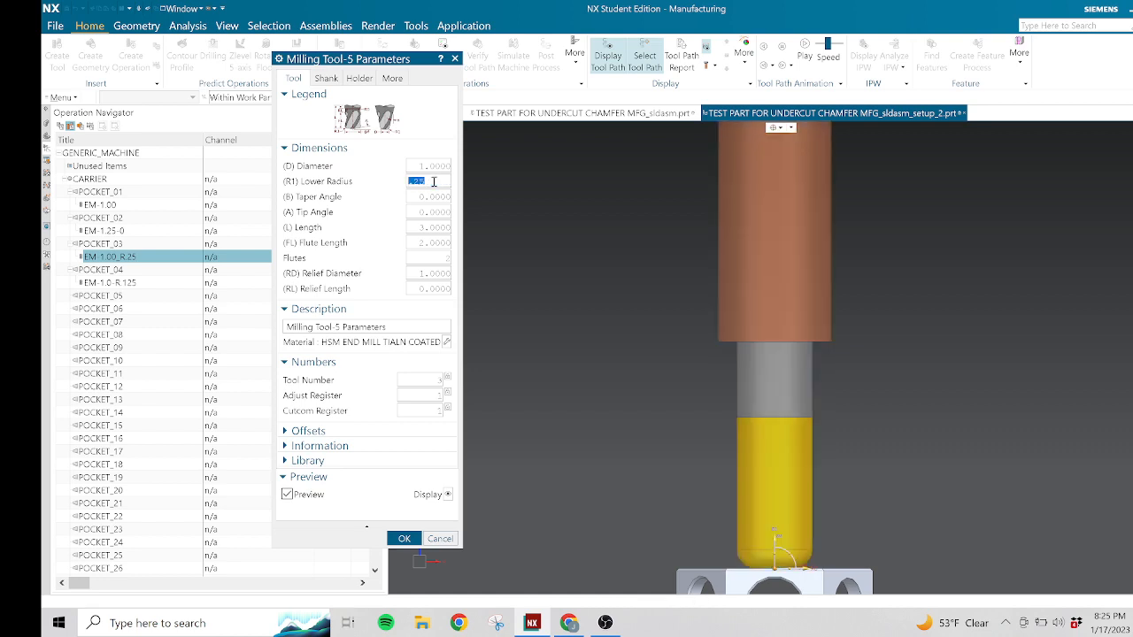
click(433, 199)
Check the EM-1.00_R.25 tool preview against the part in an isometric view and accept the tool parameters.
scroll(777, 533, up, 4)
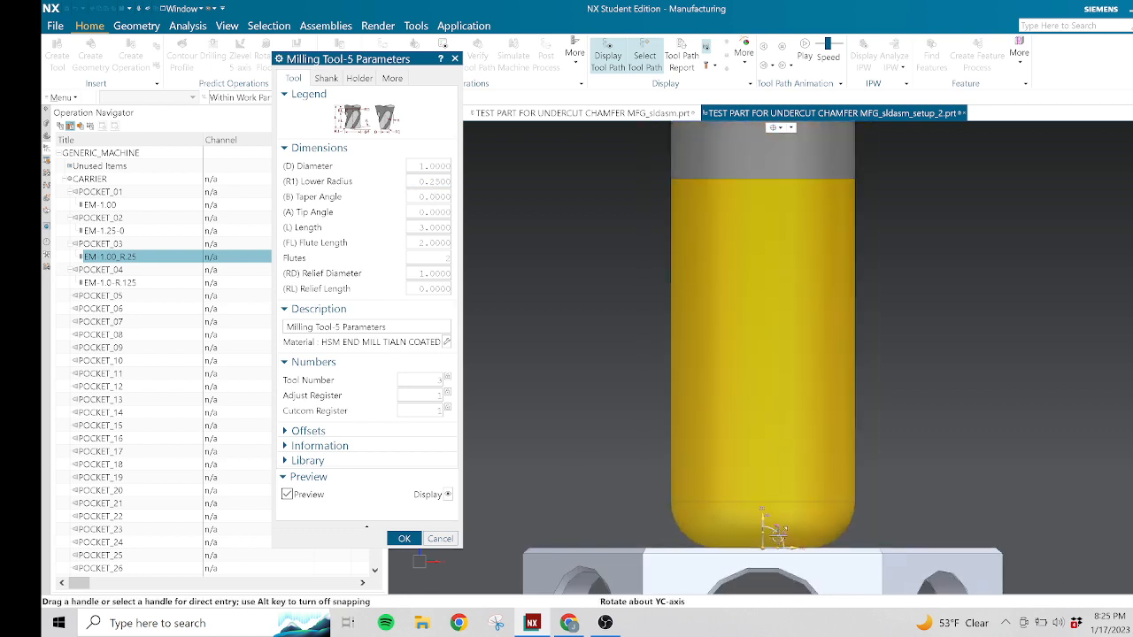
scroll(774, 526, down, 1)
drag(766, 509, 766, 457)
scroll(823, 403, down, 6)
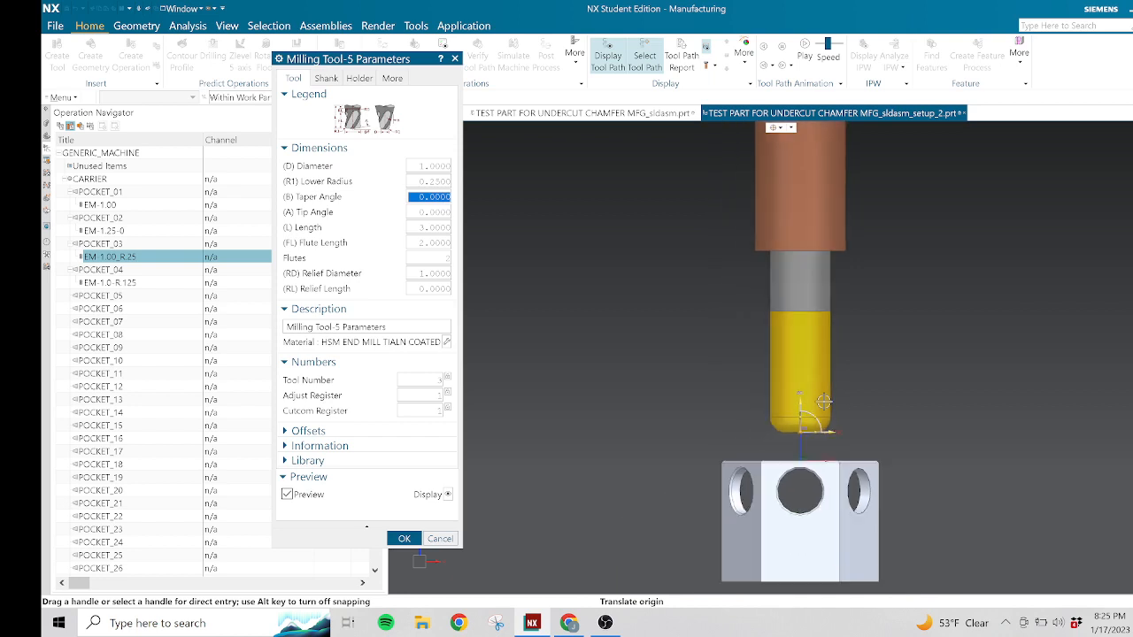
right_click(910, 361)
mouse_move(956, 459)
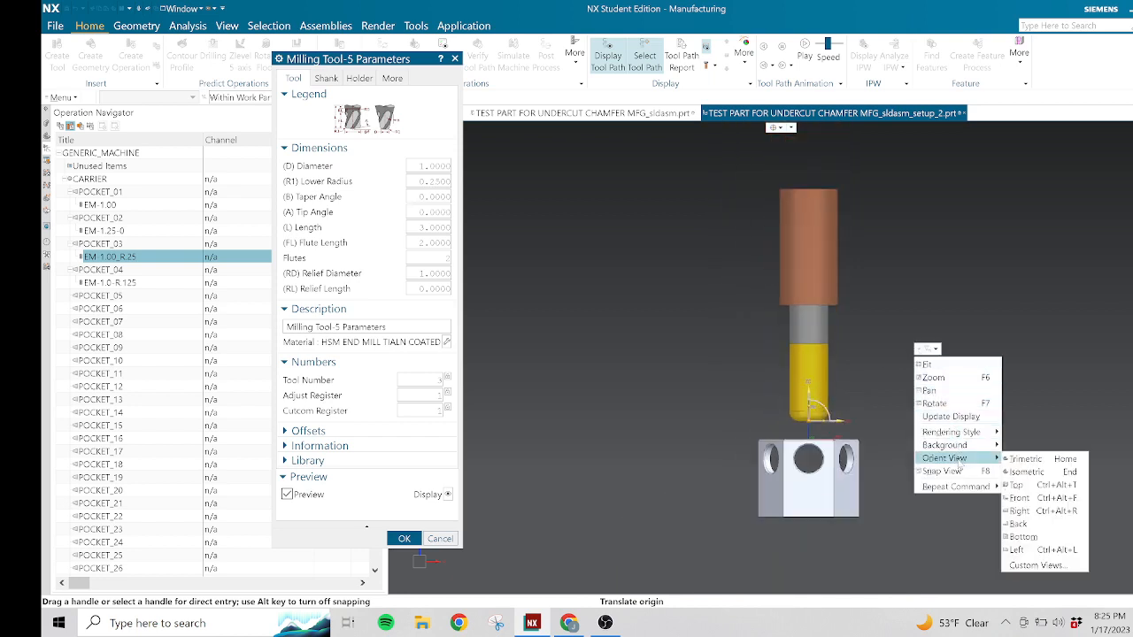
click(1026, 471)
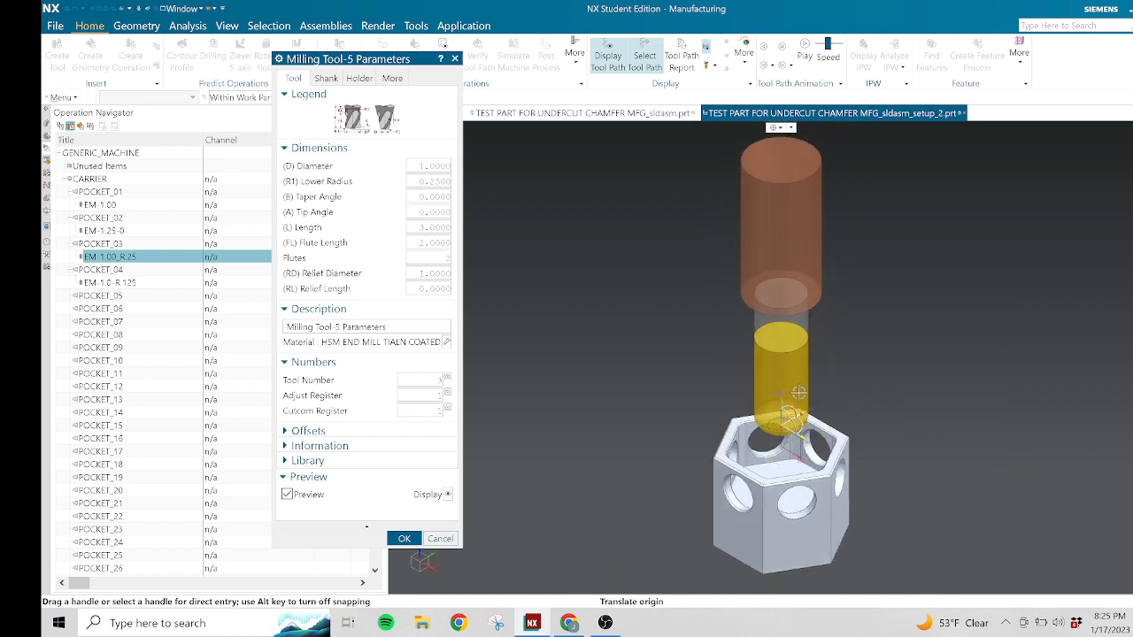
scroll(797, 407, up, 3)
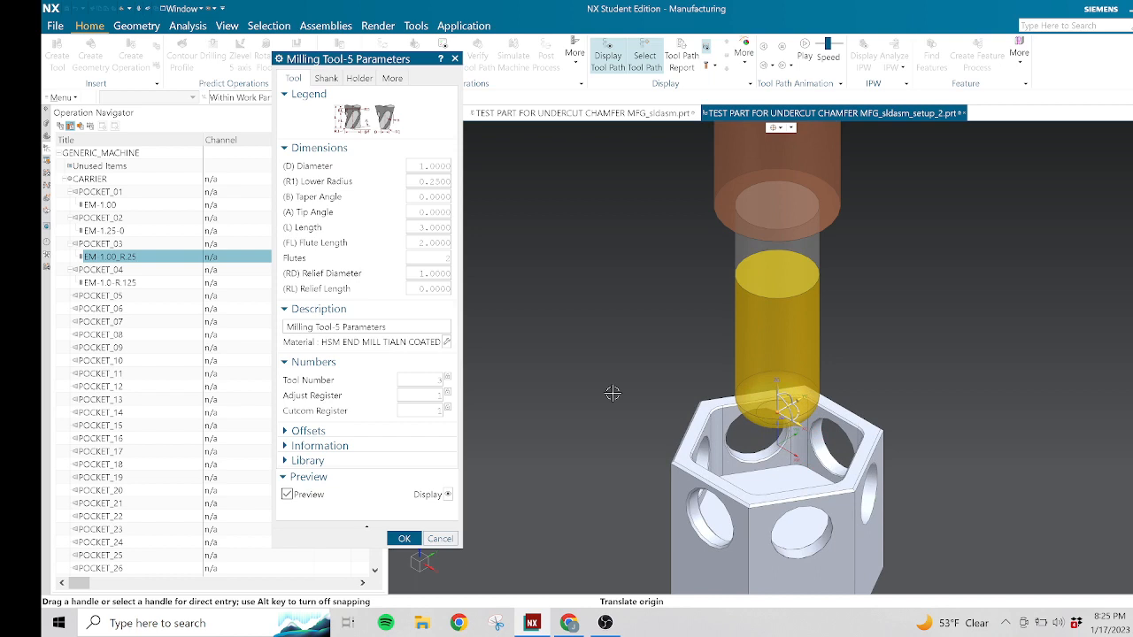
click(403, 539)
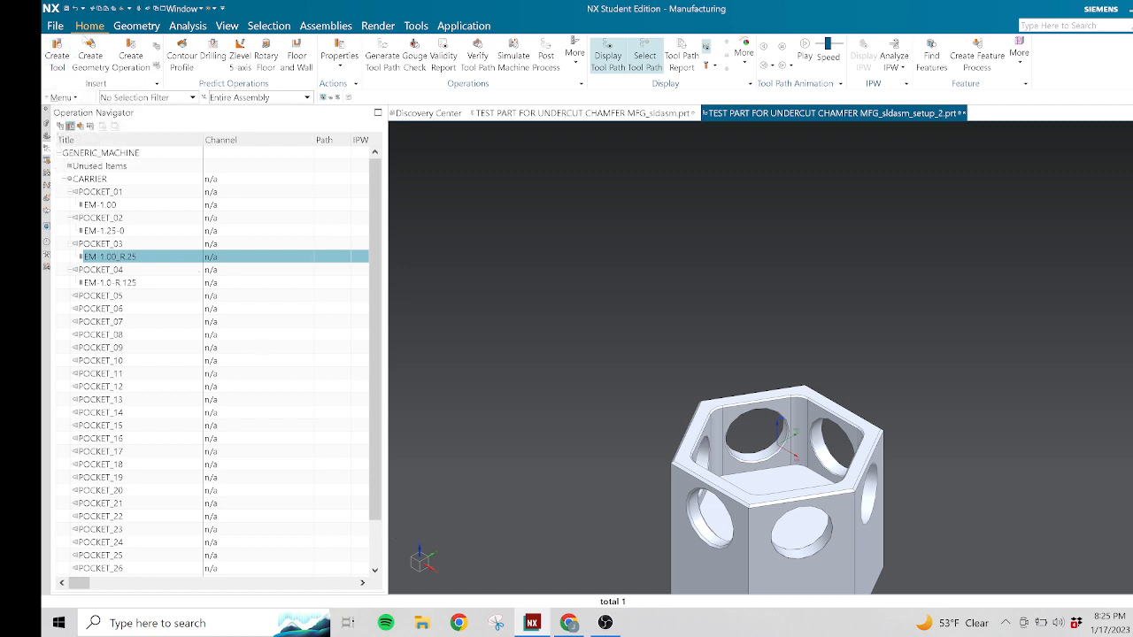
Search the tool library for non-indexable milling end mills with a diameter of 1.25 inches.
click(57, 55)
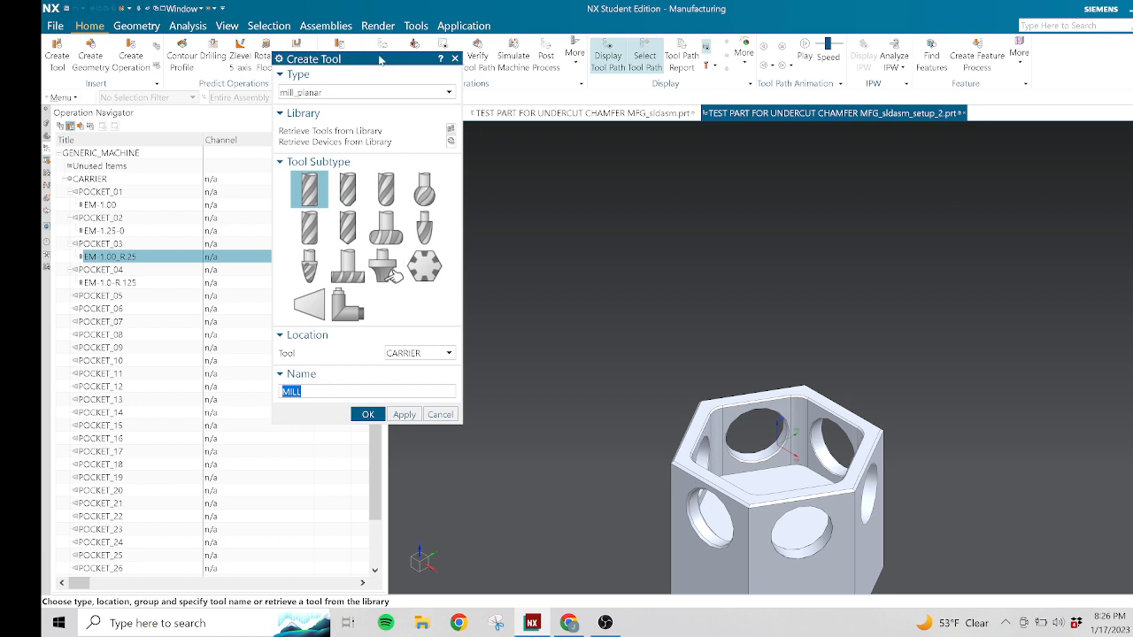
drag(380, 59, 315, 58)
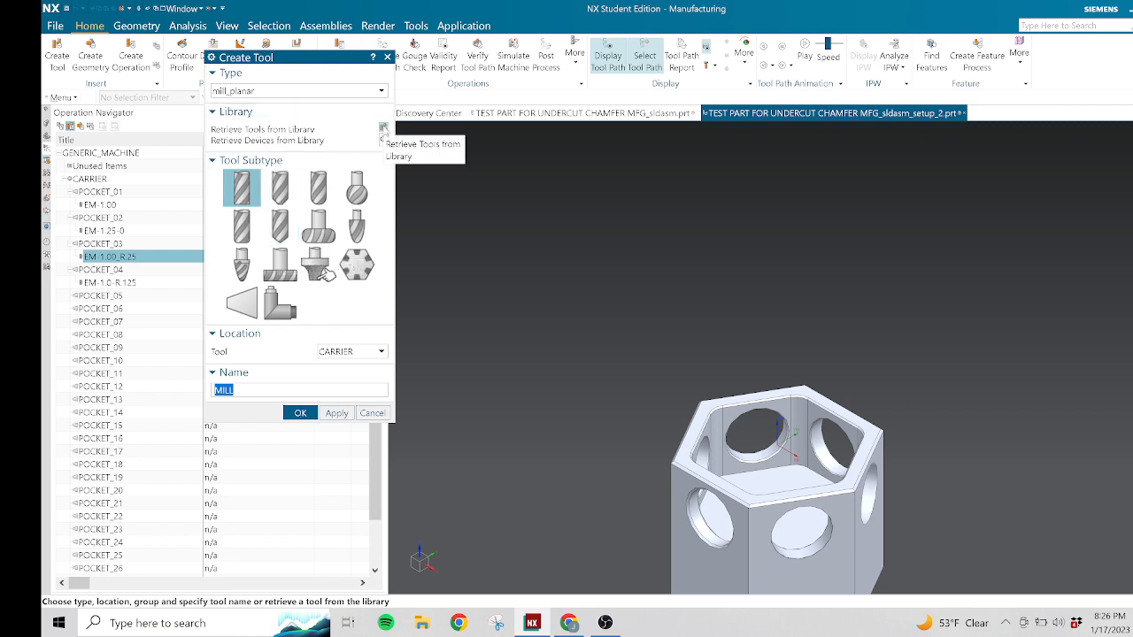
click(383, 130)
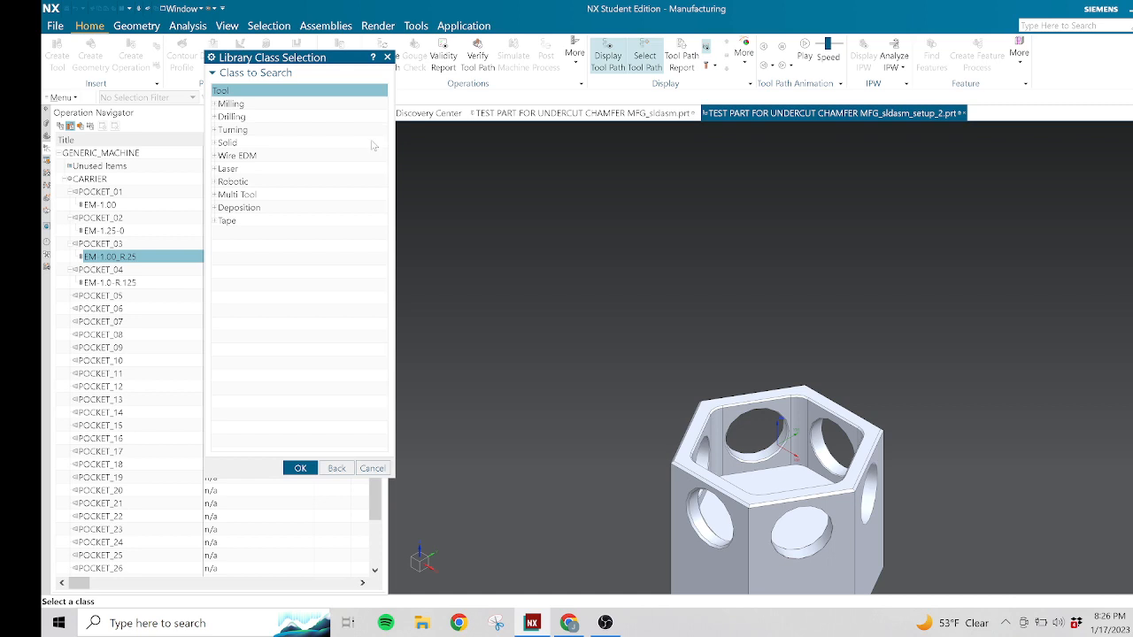
click(215, 105)
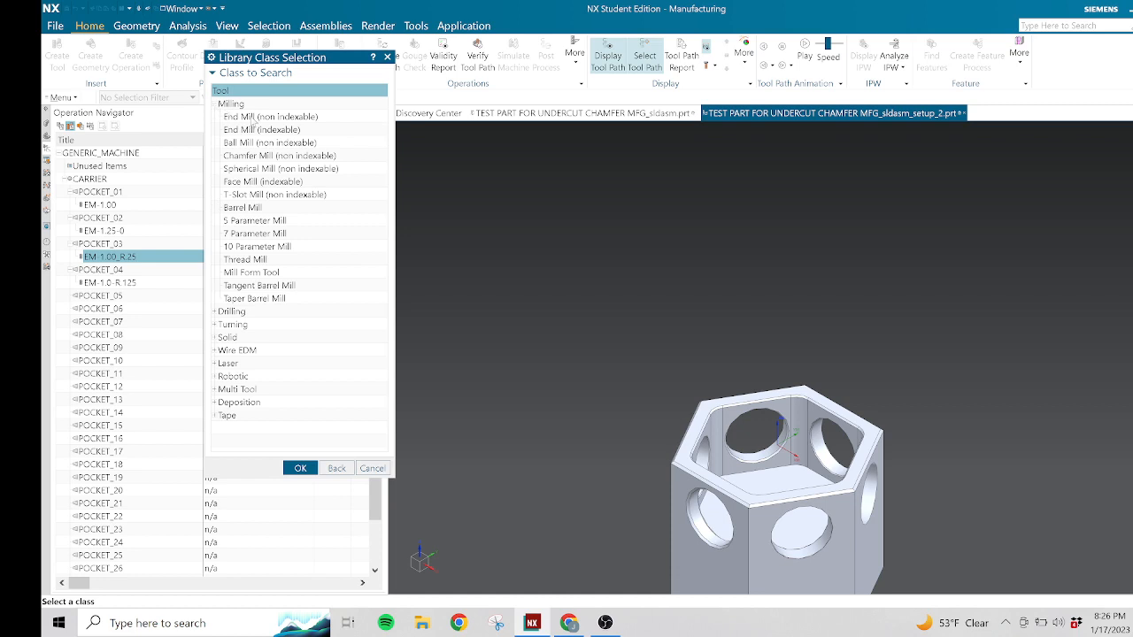
click(254, 117)
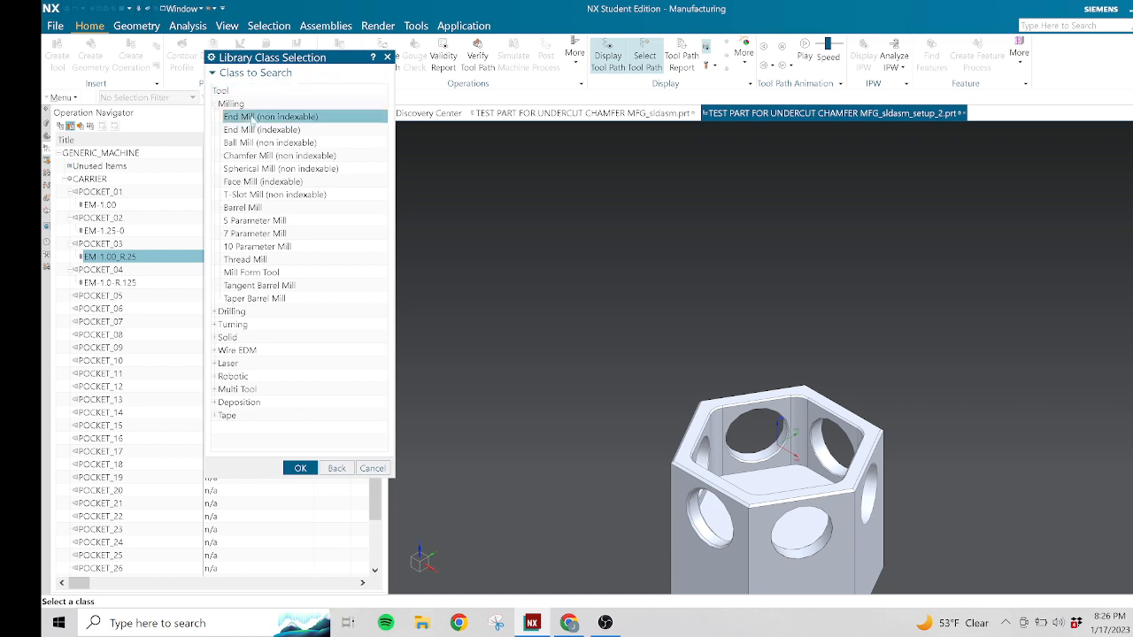
click(310, 468)
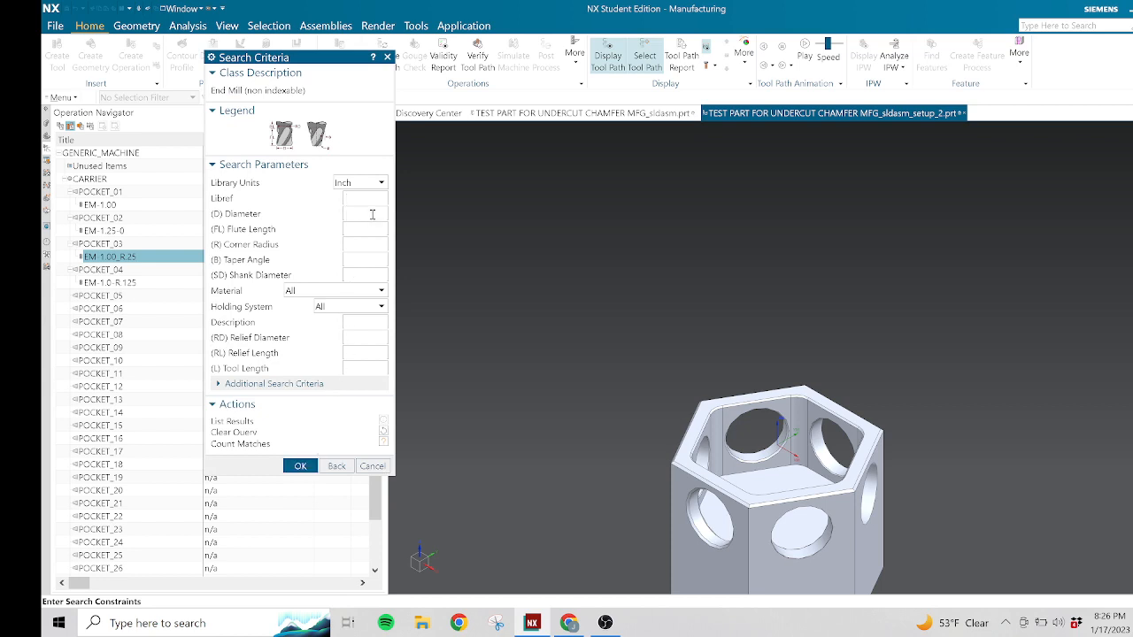
text(1.25)
key(Return)
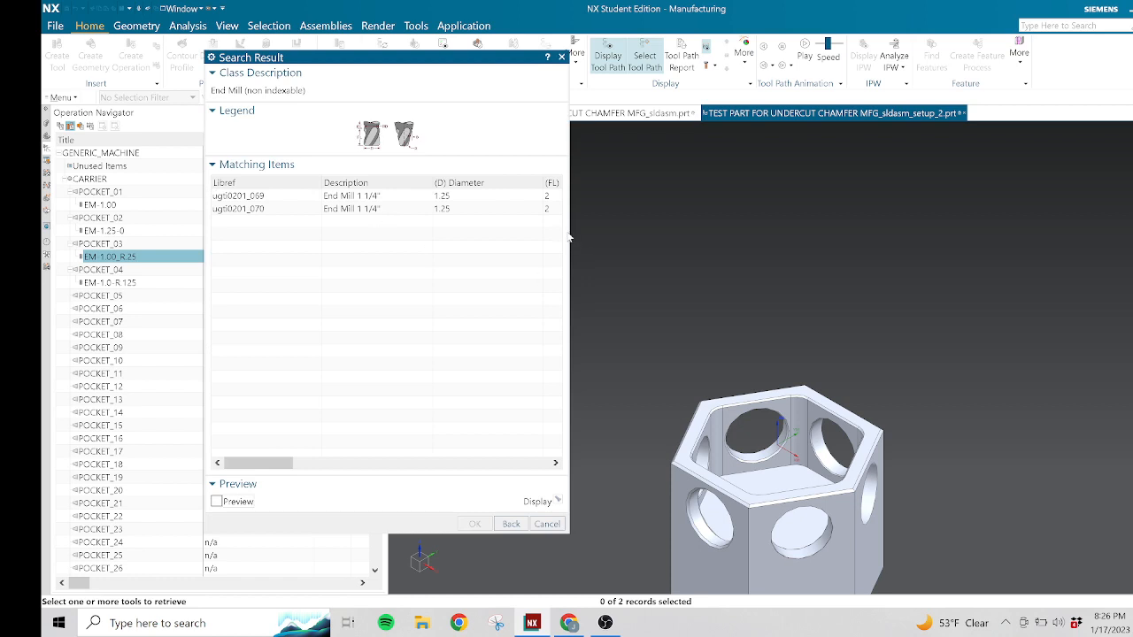
Examine the flute length, corner radius and taper angle of the matching end mills in the search results.
drag(570, 237, 598, 253)
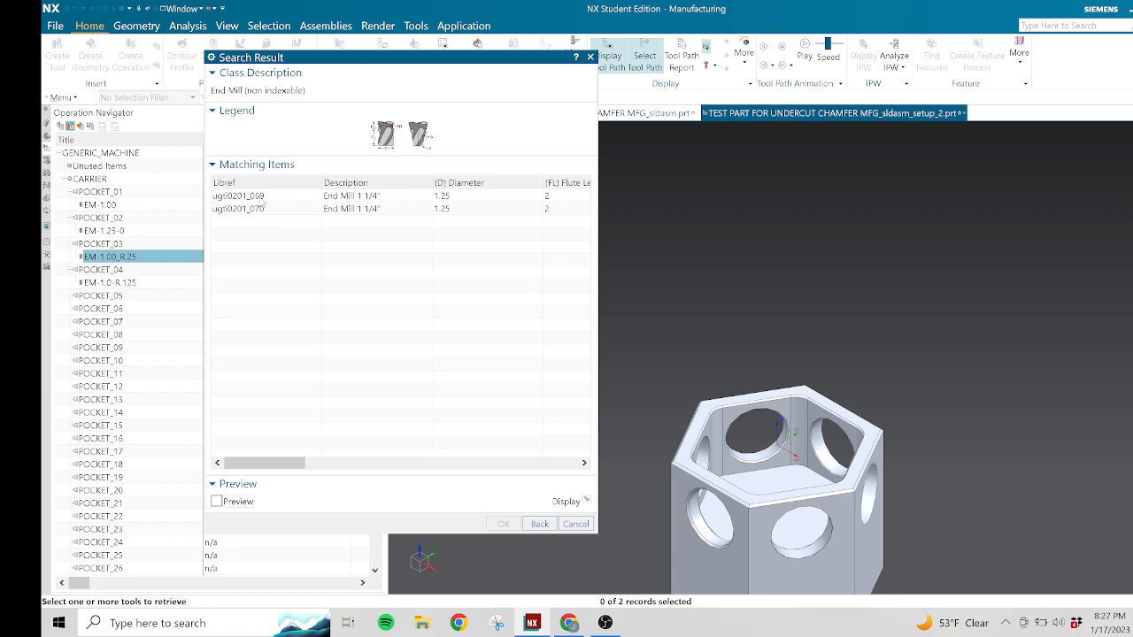
click(263, 198)
click(262, 212)
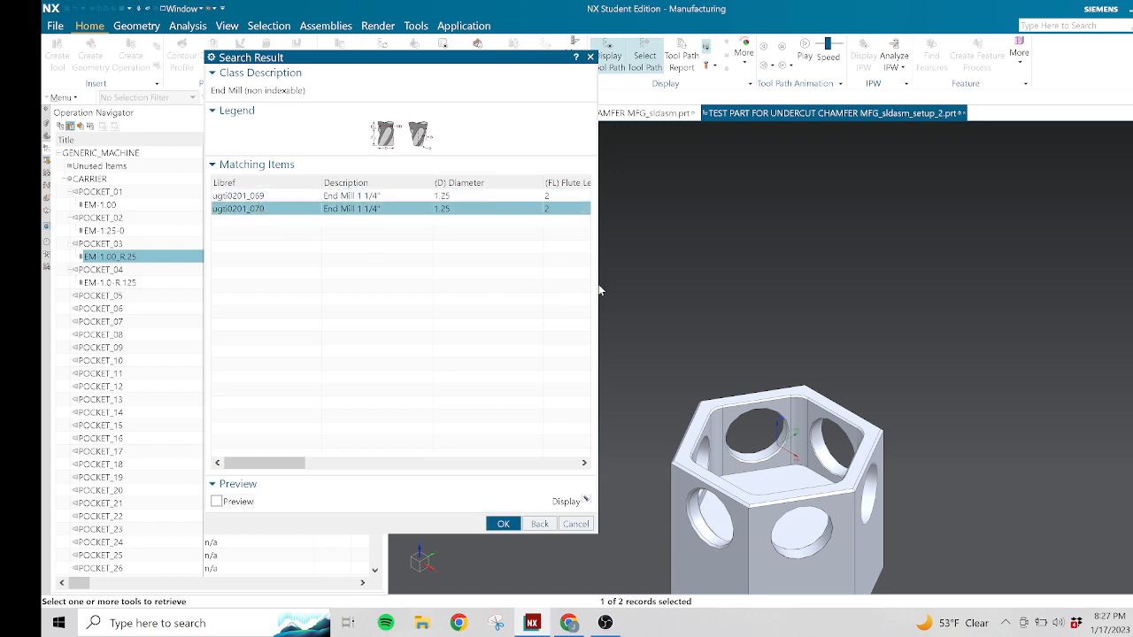
drag(598, 284, 897, 275)
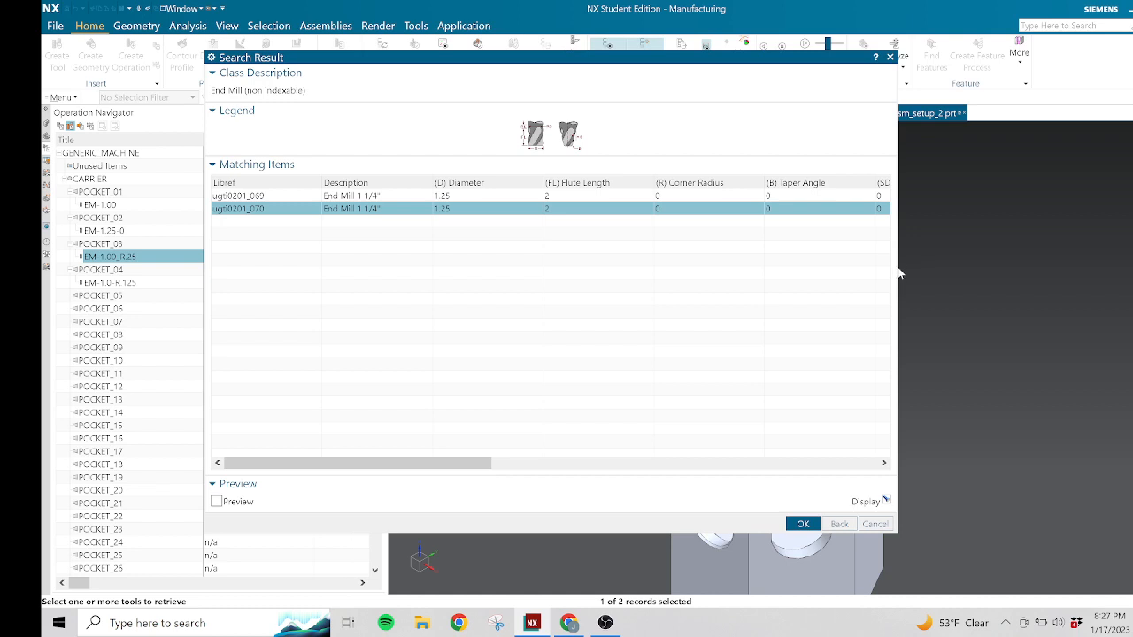
drag(896, 273, 537, 306)
Display a preview of library end mill ugti0201_069 with its holder over the part.
click(257, 198)
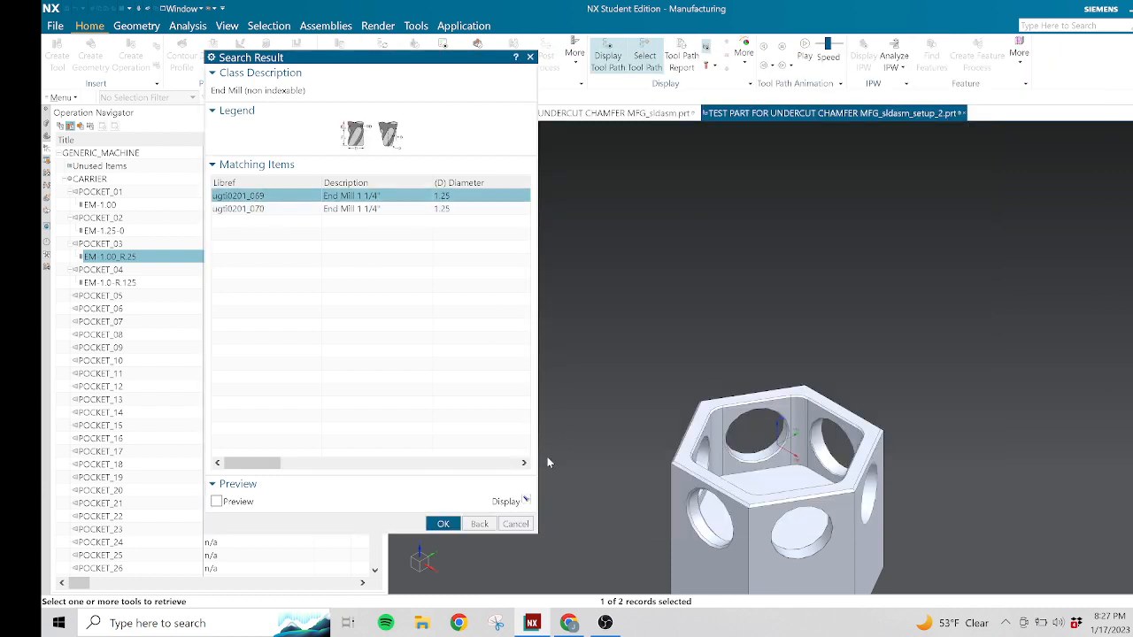
click(526, 500)
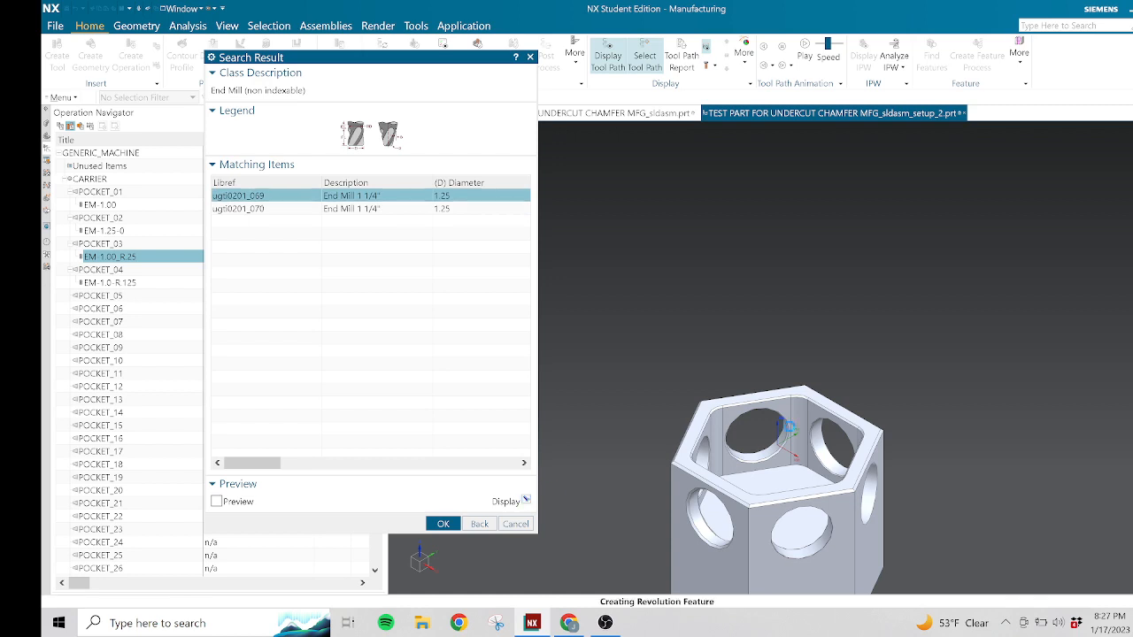
scroll(814, 402, down, 2)
scroll(812, 381, up, 4)
scroll(878, 401, down, 1)
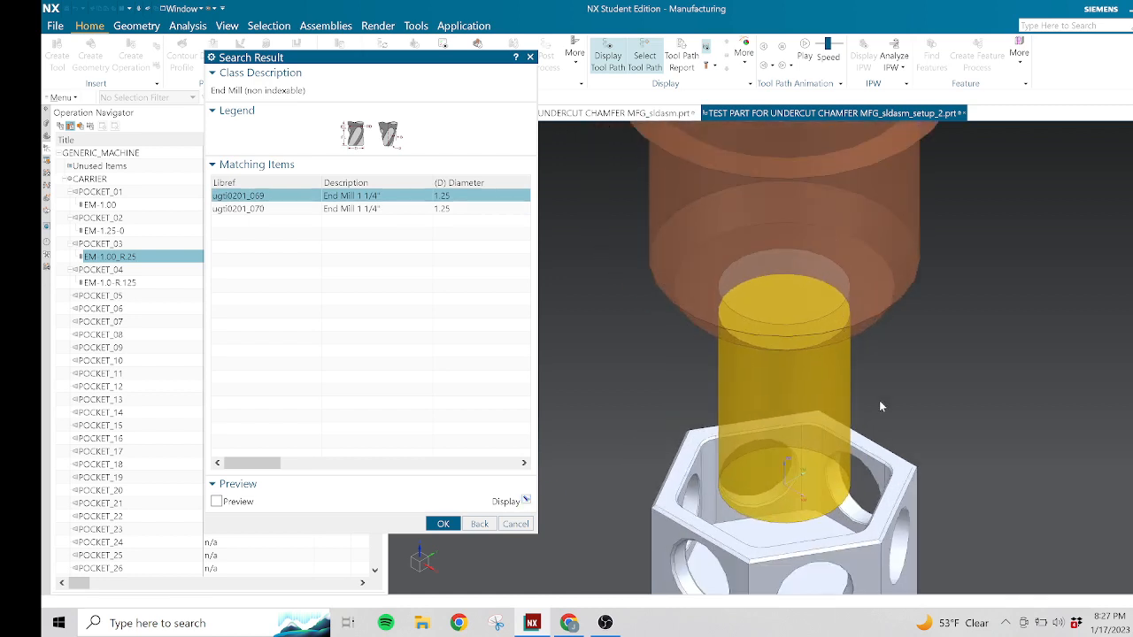
scroll(879, 401, up, 2)
Preview library end mill ugti0201_070 over the part and compare its holder with that of ugti0201_069.
click(255, 210)
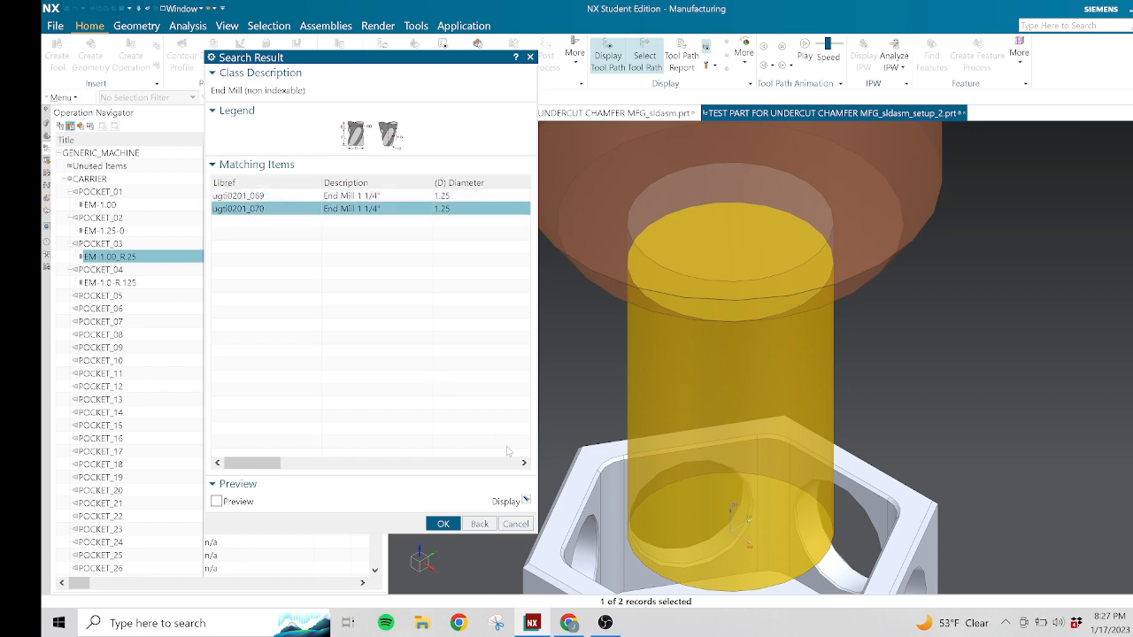
click(527, 501)
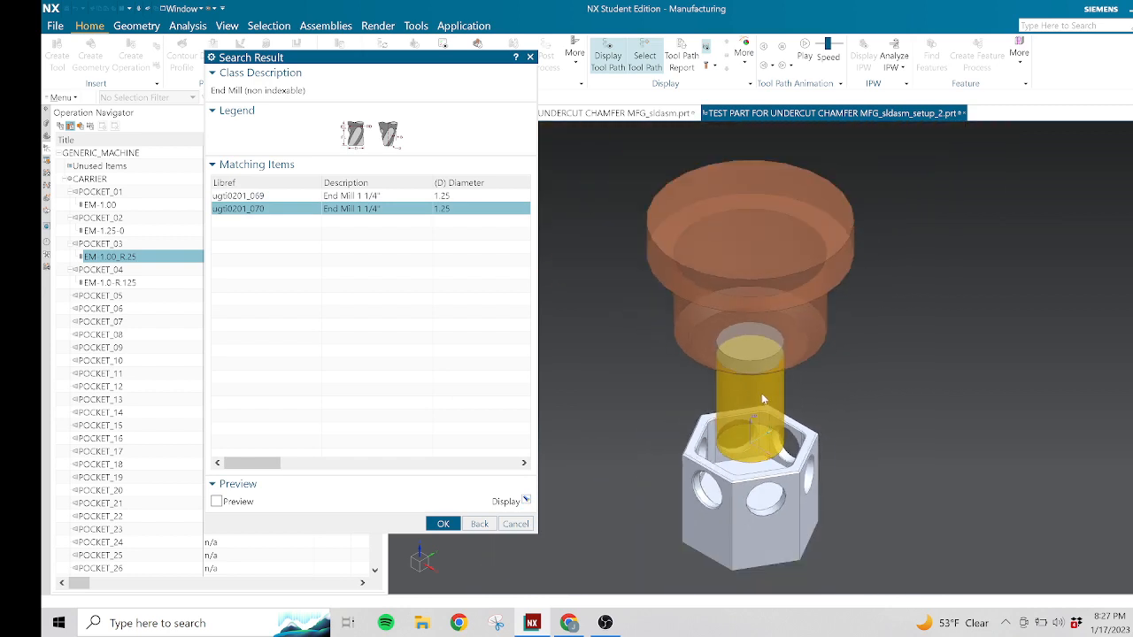
scroll(761, 394, up, 1)
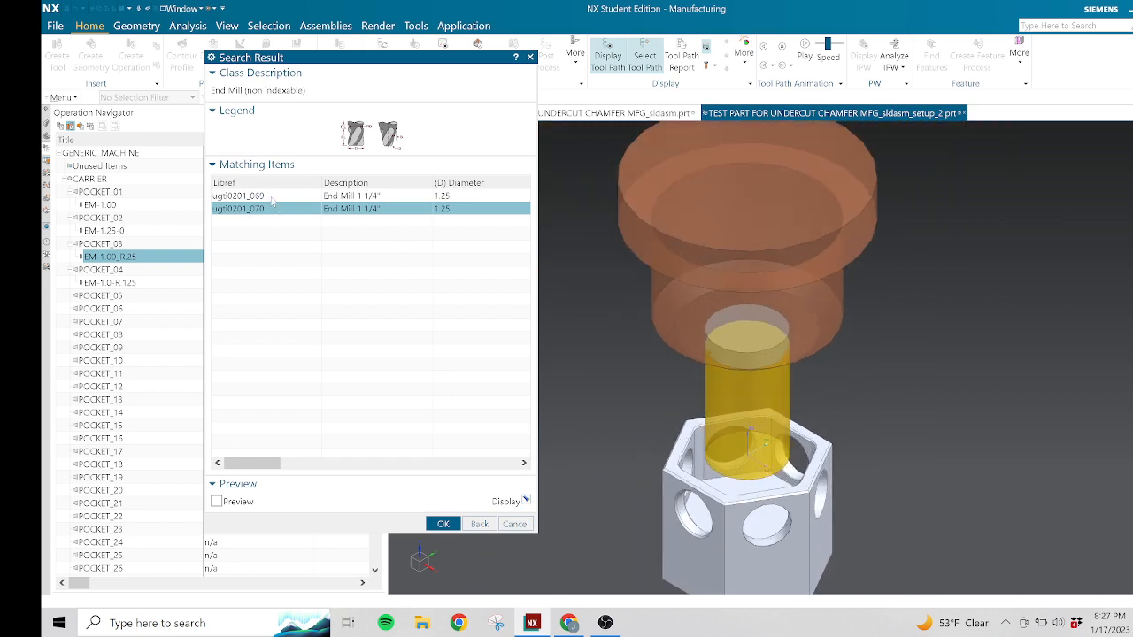
key(Up)
click(526, 501)
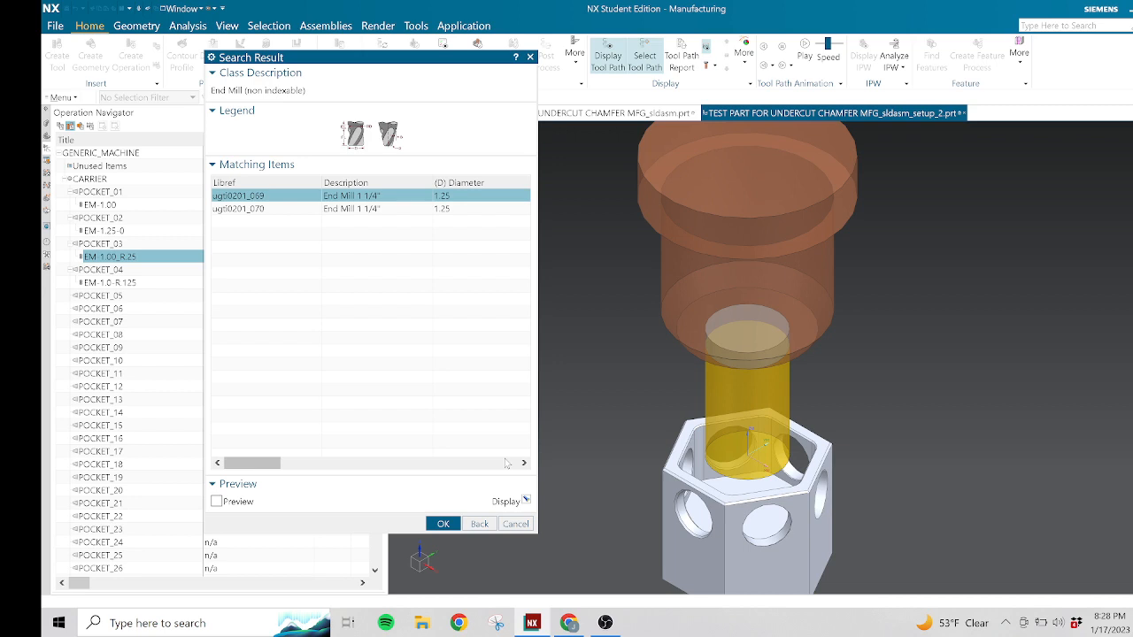
Retrieve end mill ugti0201_070 from the library and leave tool creation without making another tool.
click(256, 210)
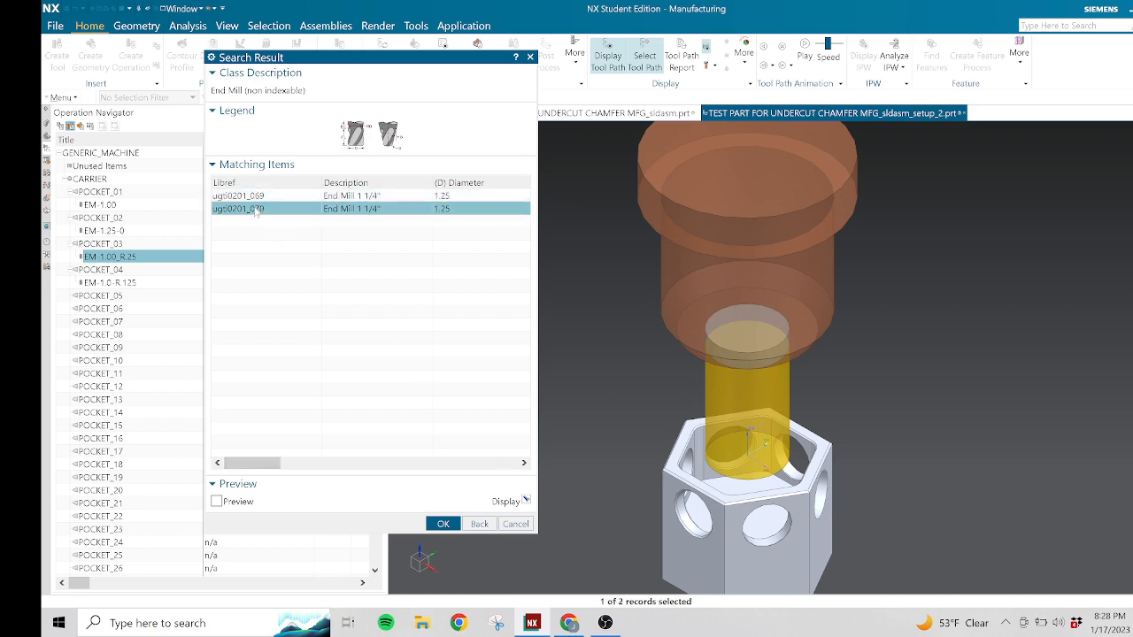
click(443, 524)
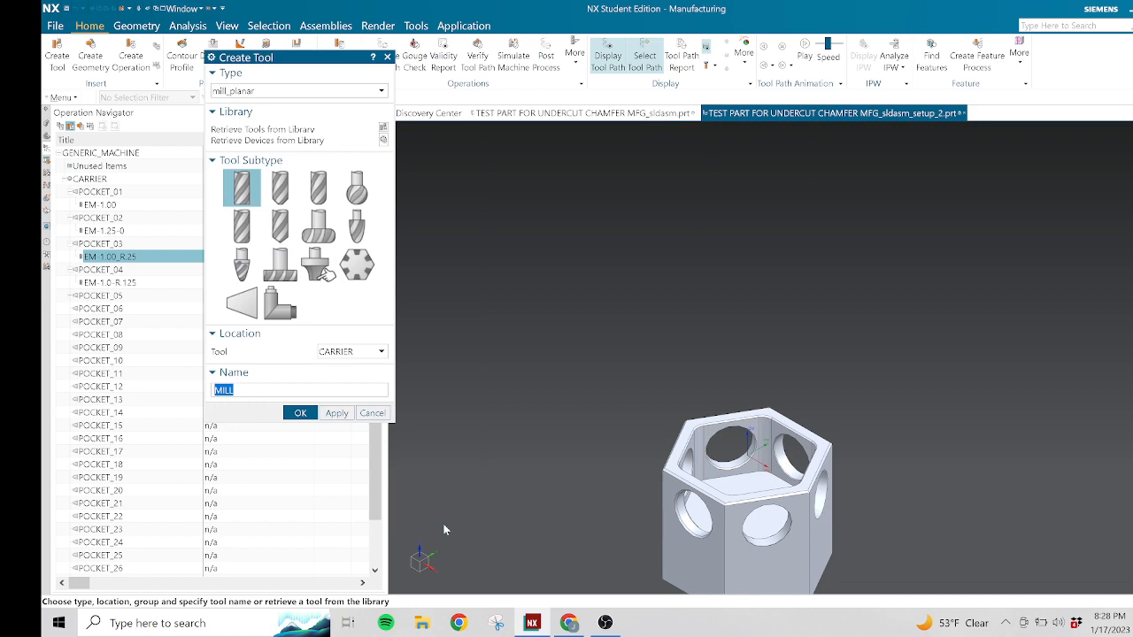
click(372, 413)
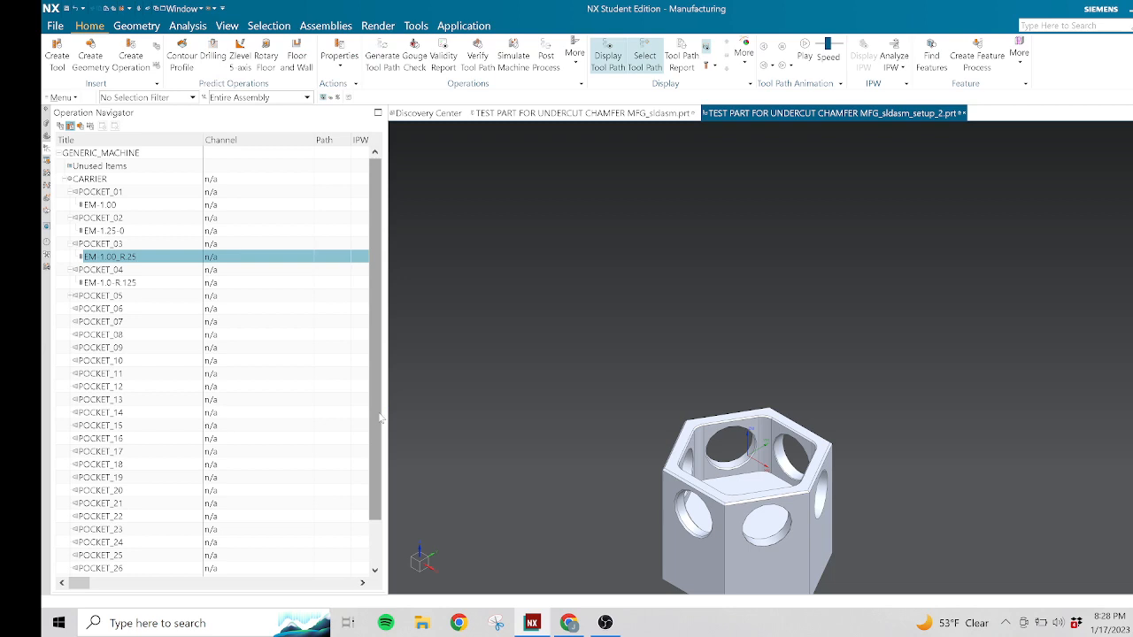
Expand POCKET_05 and inspect the retrieved UGTI0201_070 end mill and its holder against the part.
click(73, 296)
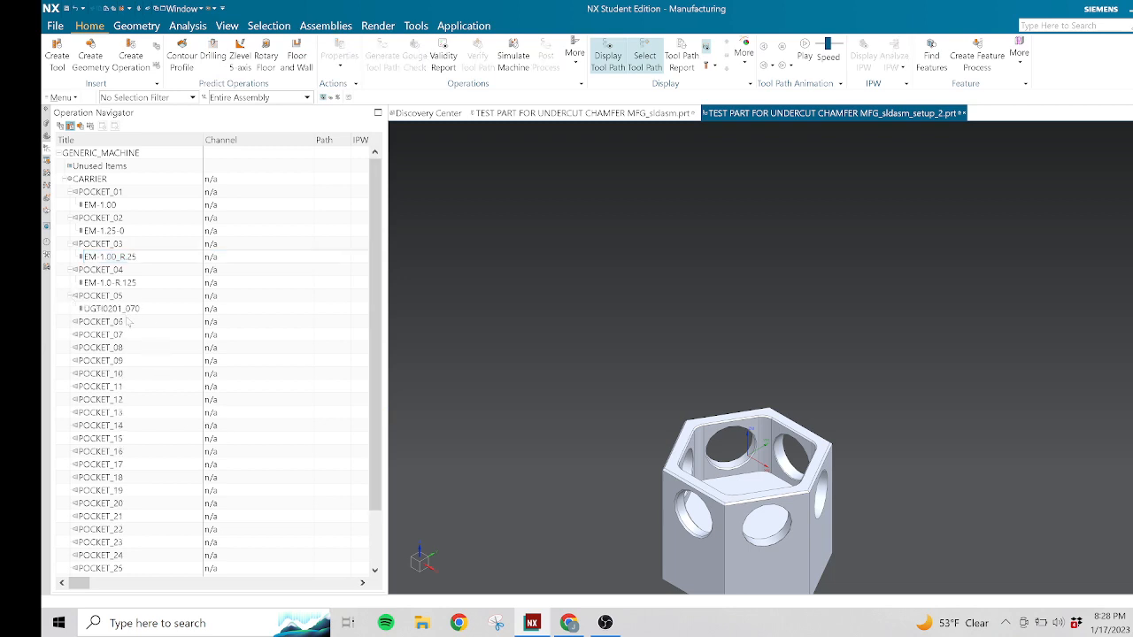
click(132, 310)
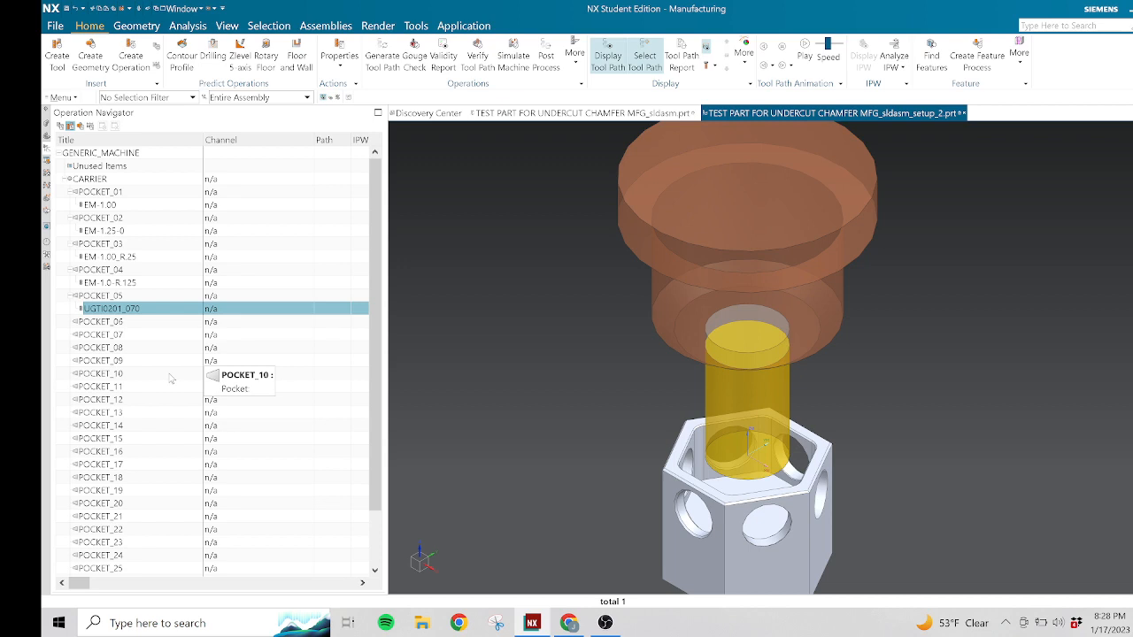
click(116, 297)
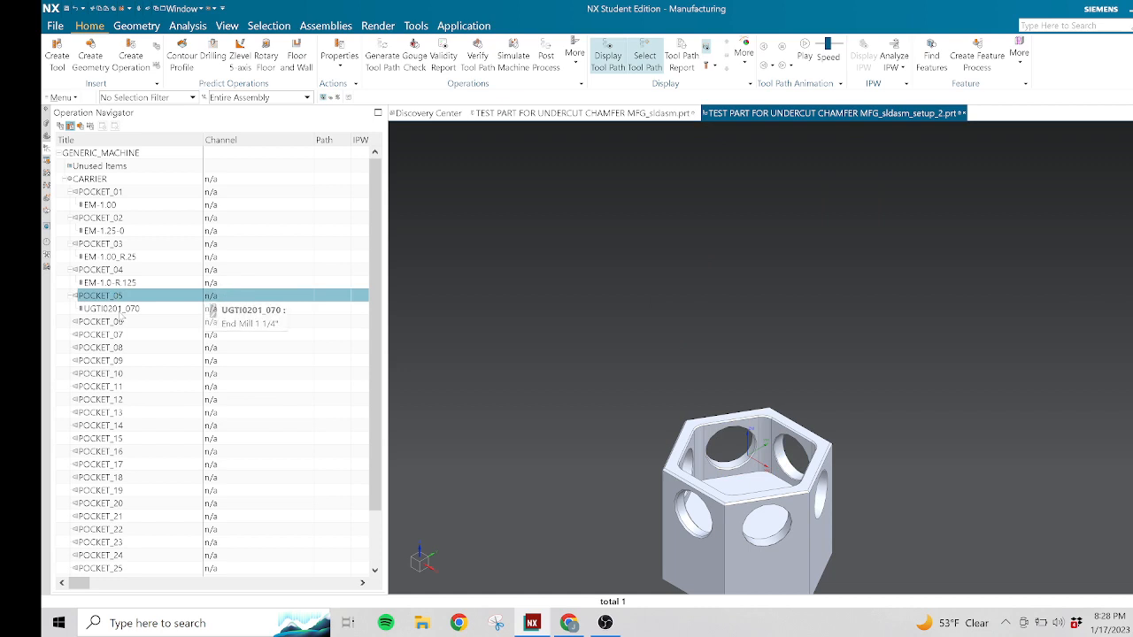
click(119, 314)
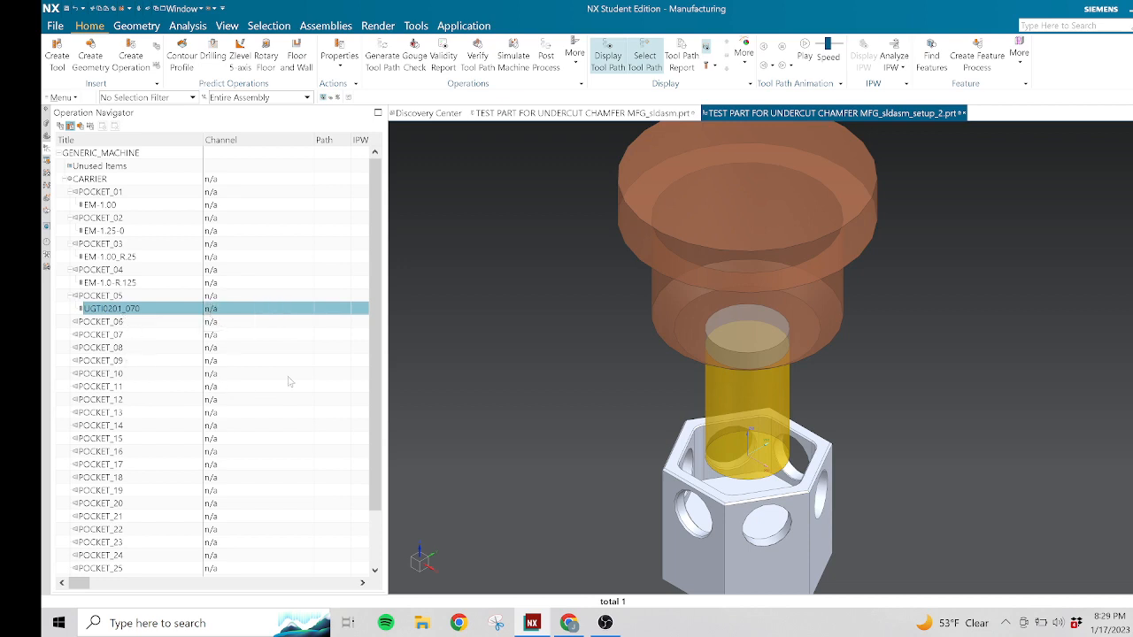
scroll(658, 396, down, 1)
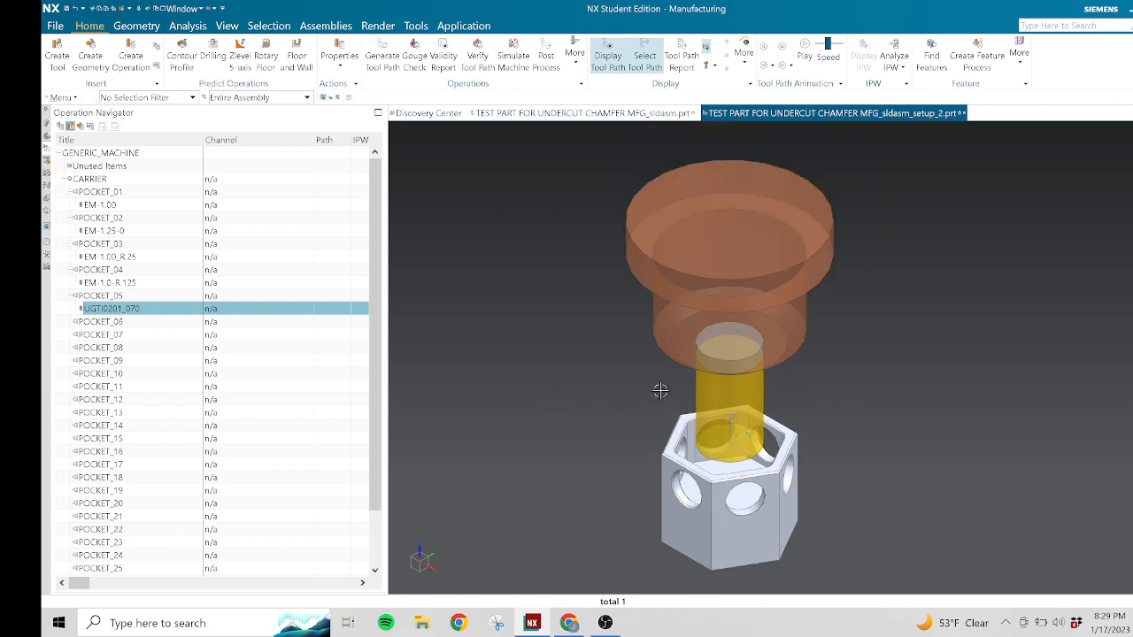
scroll(631, 347, down, 2)
scroll(569, 361, up, 1)
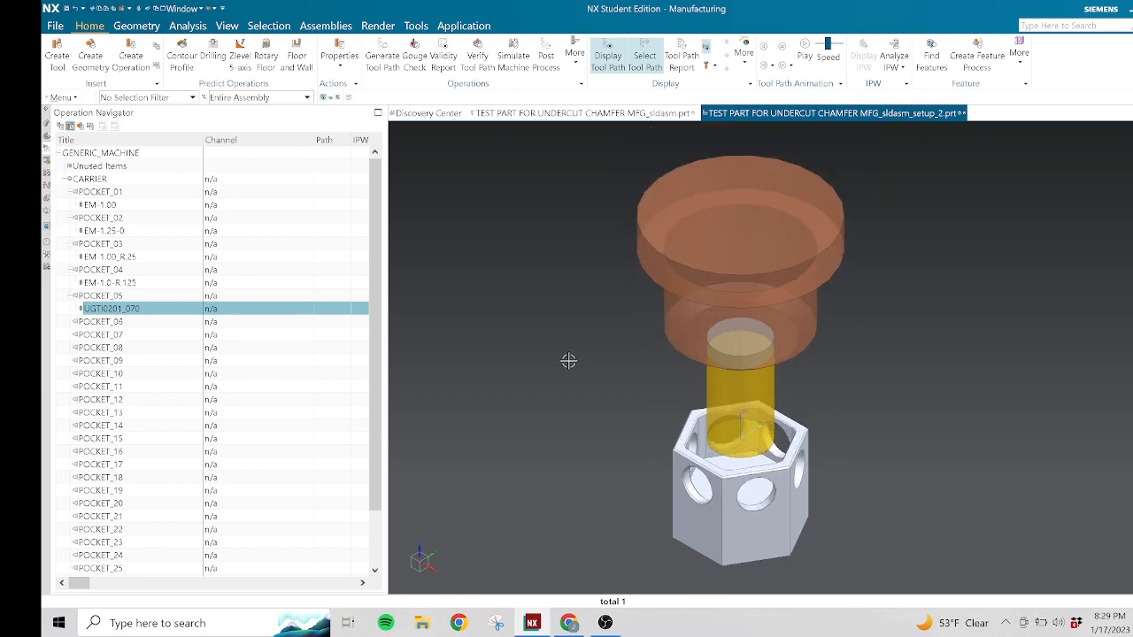
scroll(568, 361, down, 1)
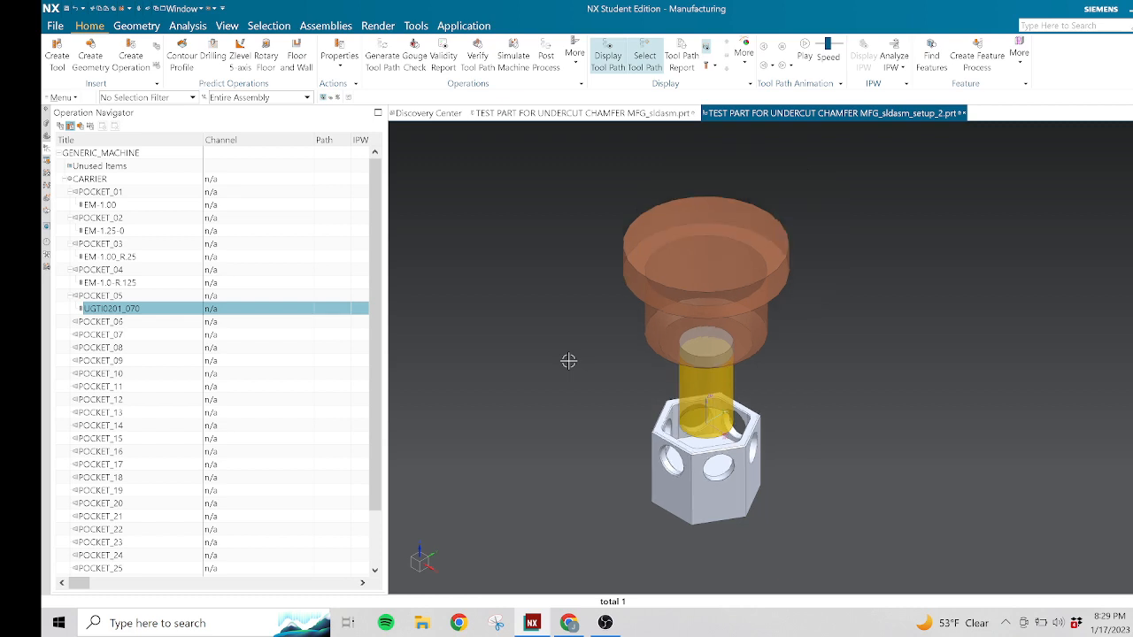